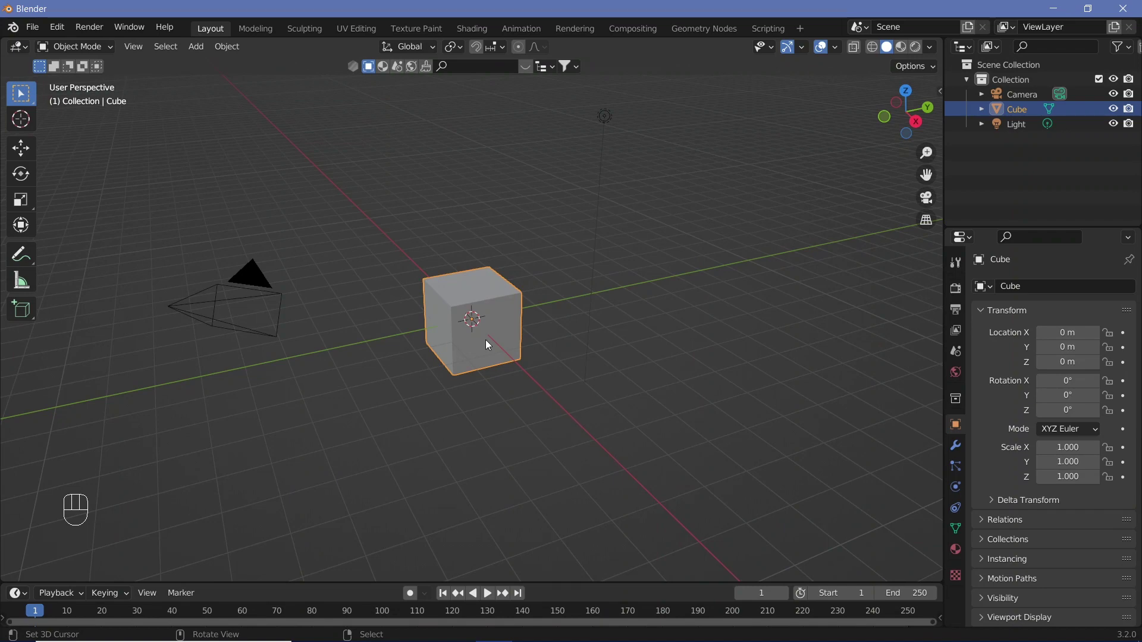
# Delete the default cube and add a mesh plane in its place
pyautogui.click(487, 339)
pyautogui.hotkey('shift', 'a')
pyautogui.moveTo(488, 345)
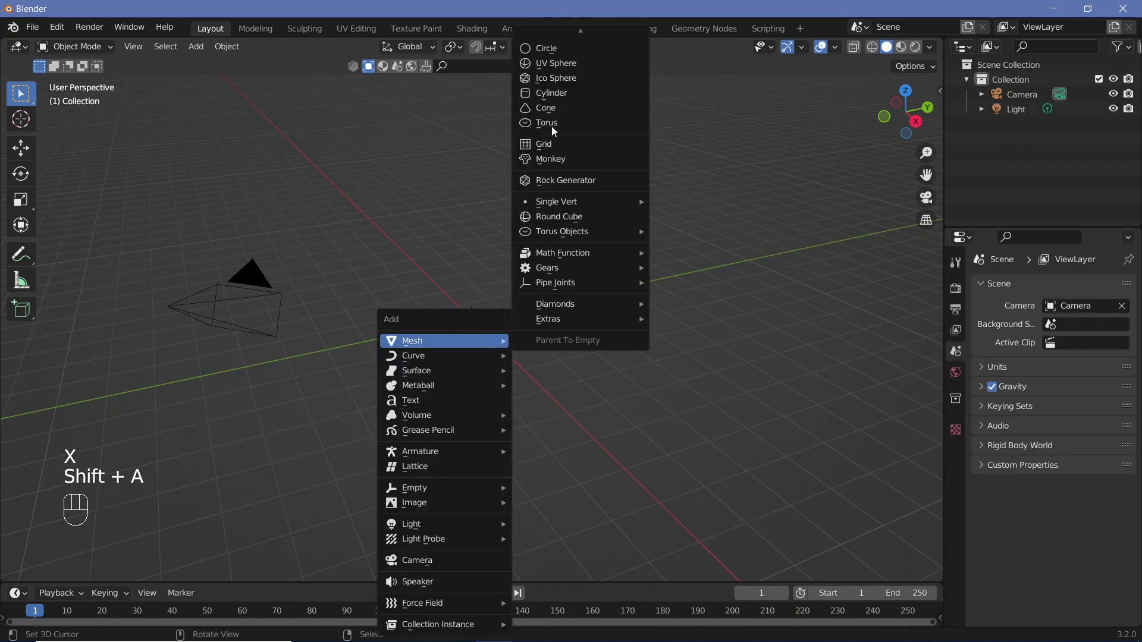
pyautogui.click(587, 40)
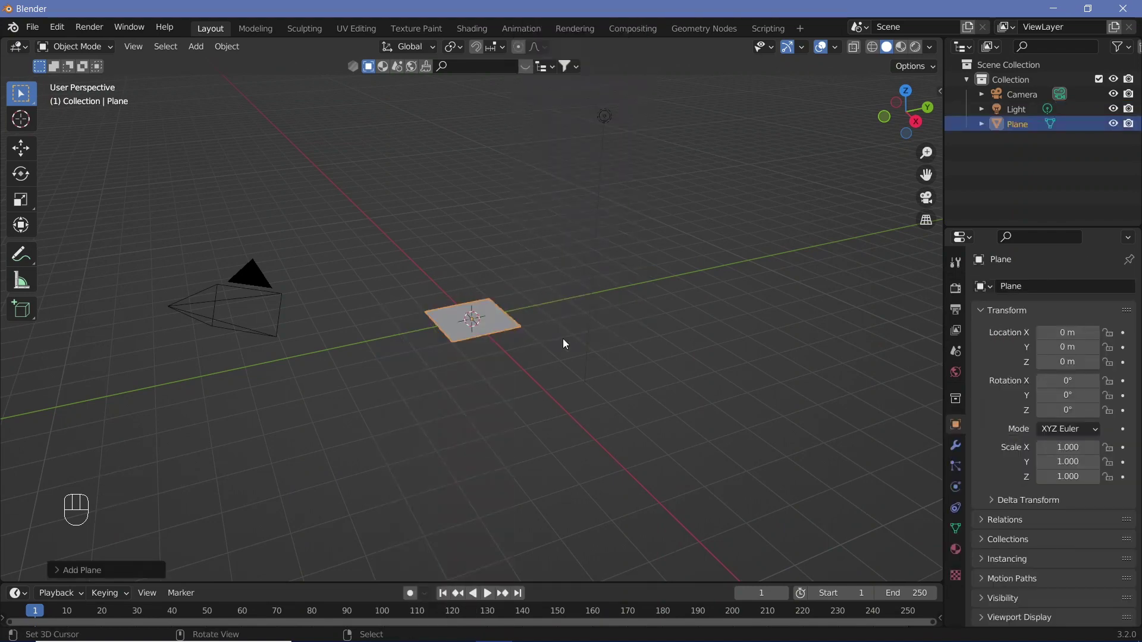
# Scale the plane by a factor of 5 and rotate it 90° about the X axis
pyautogui.press('s')
pyautogui.press('5')
pyautogui.press('Return')
pyautogui.press('r')
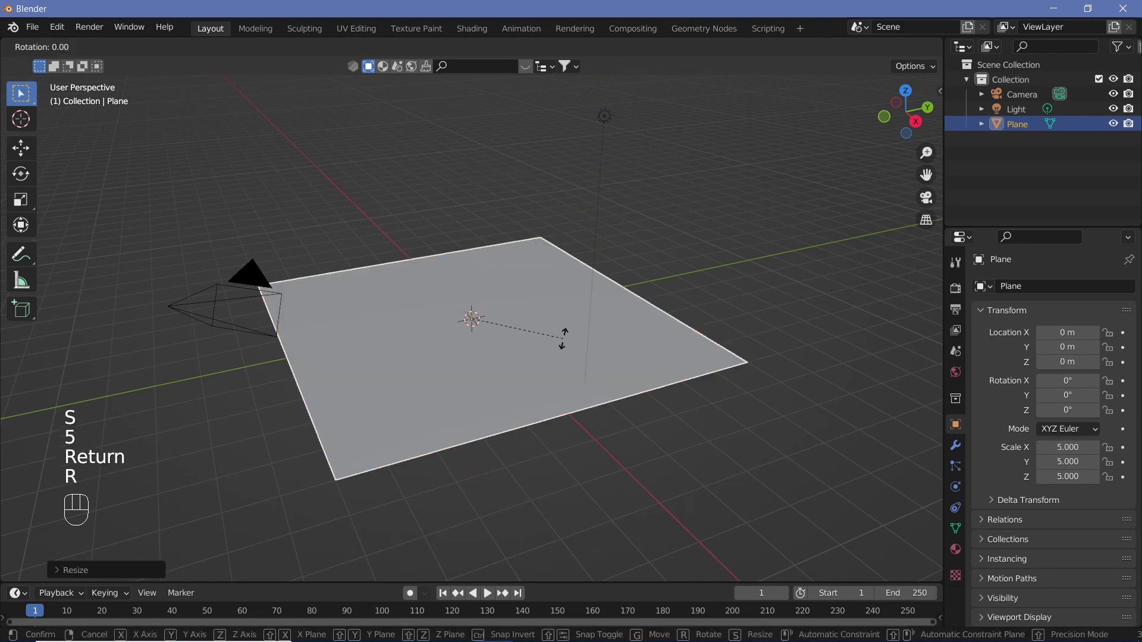
pyautogui.press('x')
pyautogui.press('9')
pyautogui.press('0')
pyautogui.press('Return')
# Move the upright plane 5 m up along the Z axis
pyautogui.press('g')
pyautogui.press('z')
pyautogui.press('ctrl')
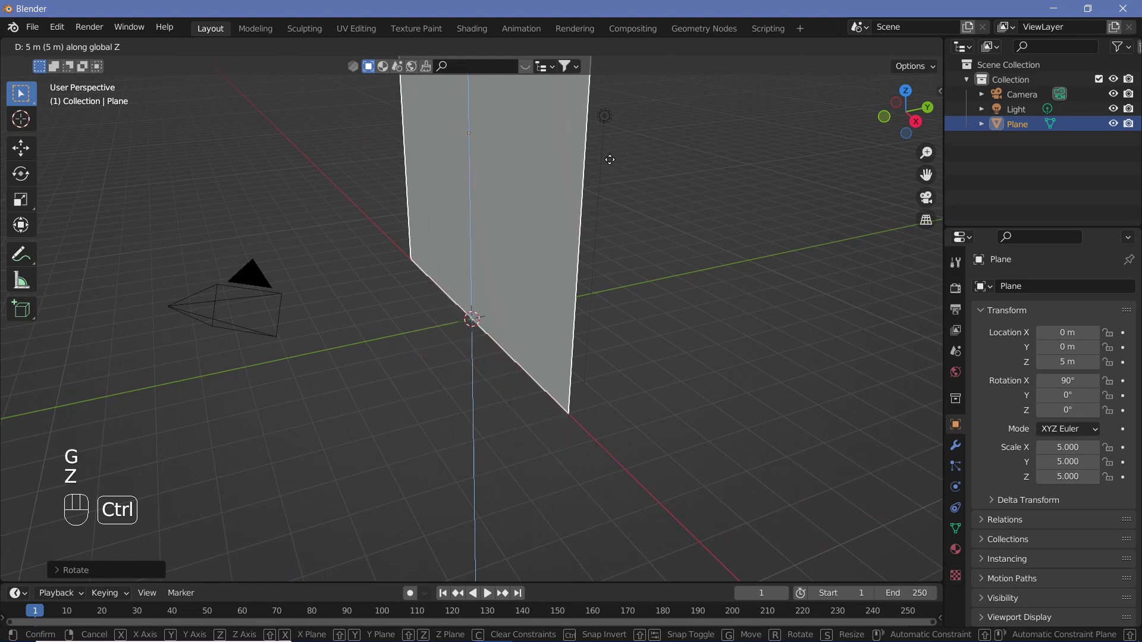
pyautogui.keyDown('ctrl'); pyautogui.click(612, 165); pyautogui.keyUp('ctrl')
pyautogui.moveTo(613, 165); pyautogui.dragTo(608, 352, button='middle')
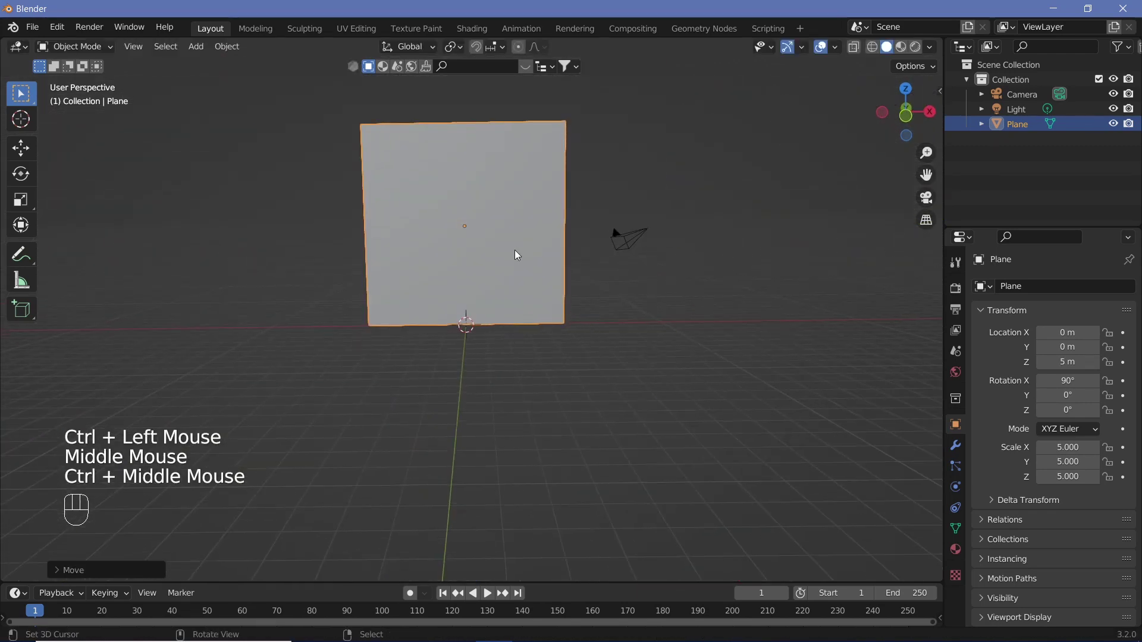
# Switch the viewport to rendered shading and delete the scene's light
pyautogui.click(915, 46)
pyautogui.moveTo(536, 337)
pyautogui.keyDown('ctrl'); pyautogui.mouseDown(button='middle')
pyautogui.moveTo(530, 259)
pyautogui.moveTo(577, 326)
pyautogui.moveTo(590, 380)
pyautogui.moveTo(477, 363)
pyautogui.moveTo(587, 369)
pyautogui.moveTo(450, 373)
pyautogui.mouseUp(button='middle'); pyautogui.keyUp('ctrl')
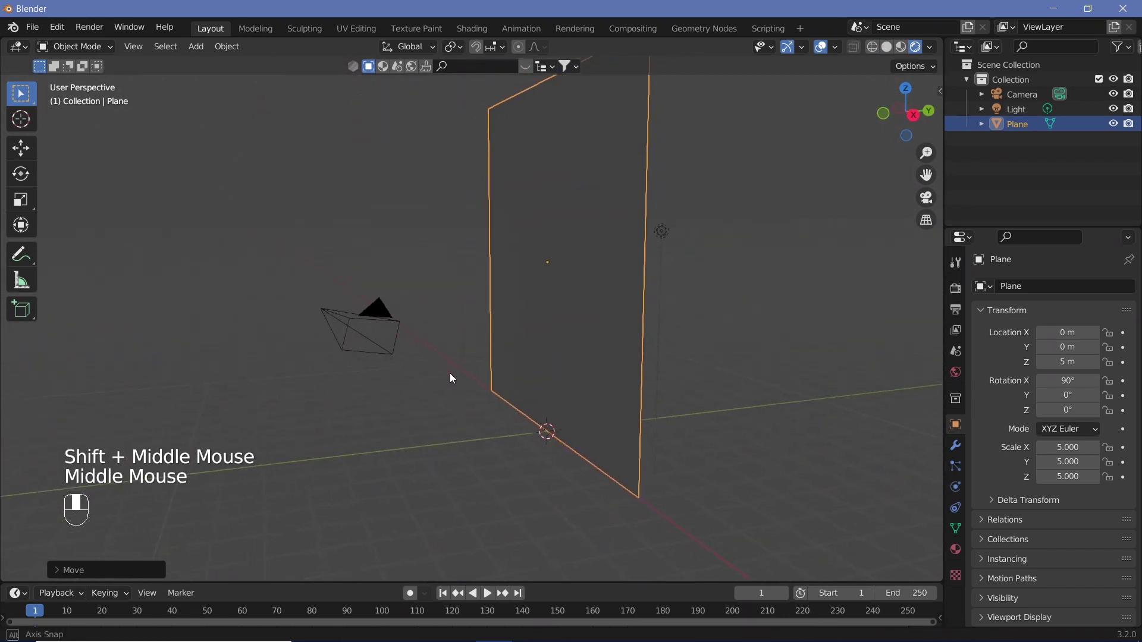
pyautogui.rightClick(663, 231)
pyautogui.press('x')
pyautogui.click(662, 238)
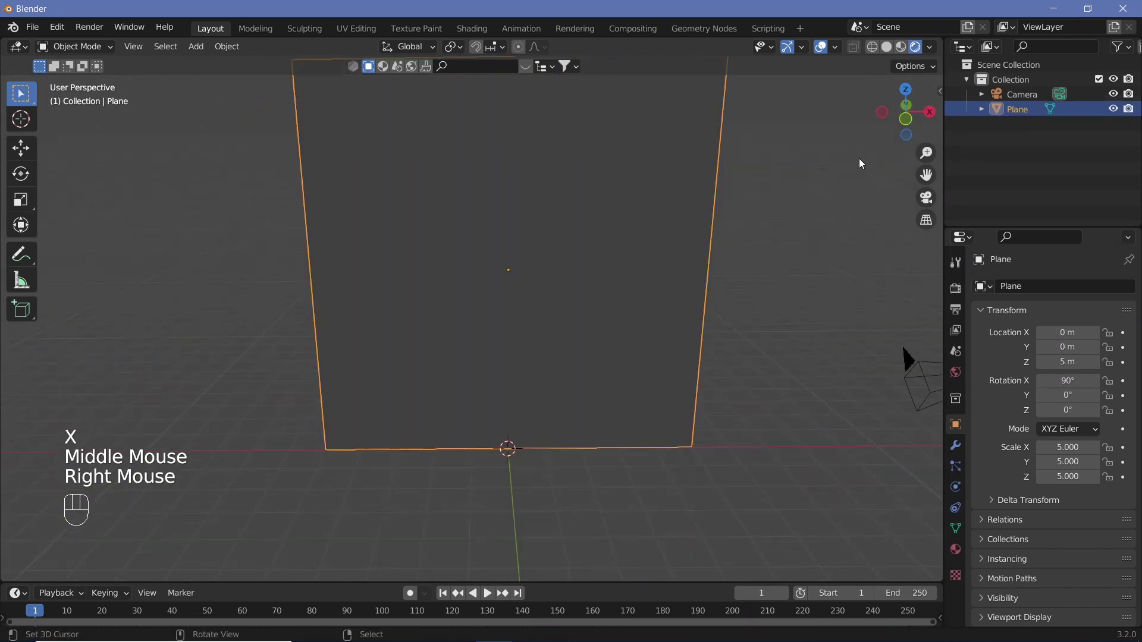
# Split the 3D viewport vertically and turn the new area into a Shader Editor with its sidebar hidden
pyautogui.moveTo(941, 41); pyautogui.dragTo(656, 66)
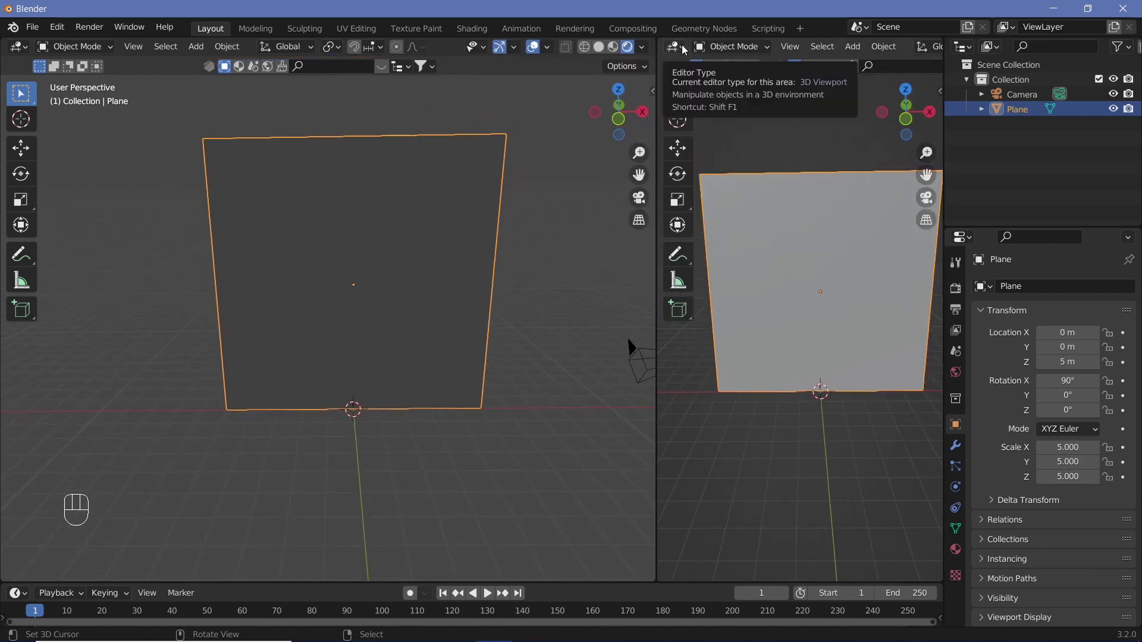
pyautogui.click(684, 51)
pyautogui.click(381, 151)
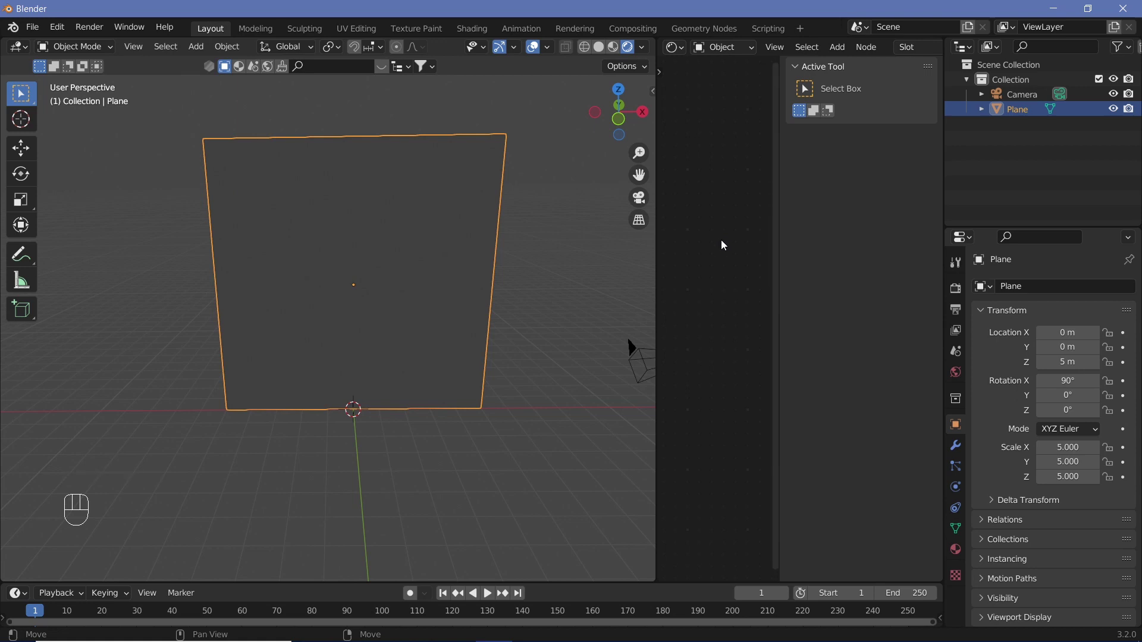
pyautogui.press('n')
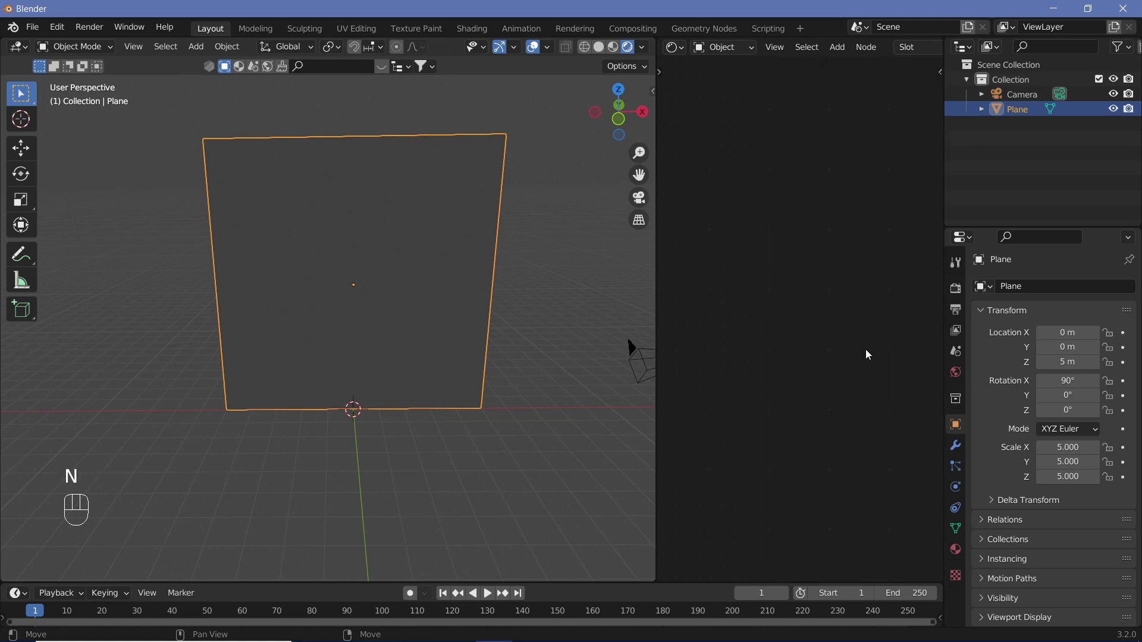
# Create a new material for the plane with blend mode Alpha Blend and shadow mode None
pyautogui.click(956, 550)
pyautogui.click(1079, 348)
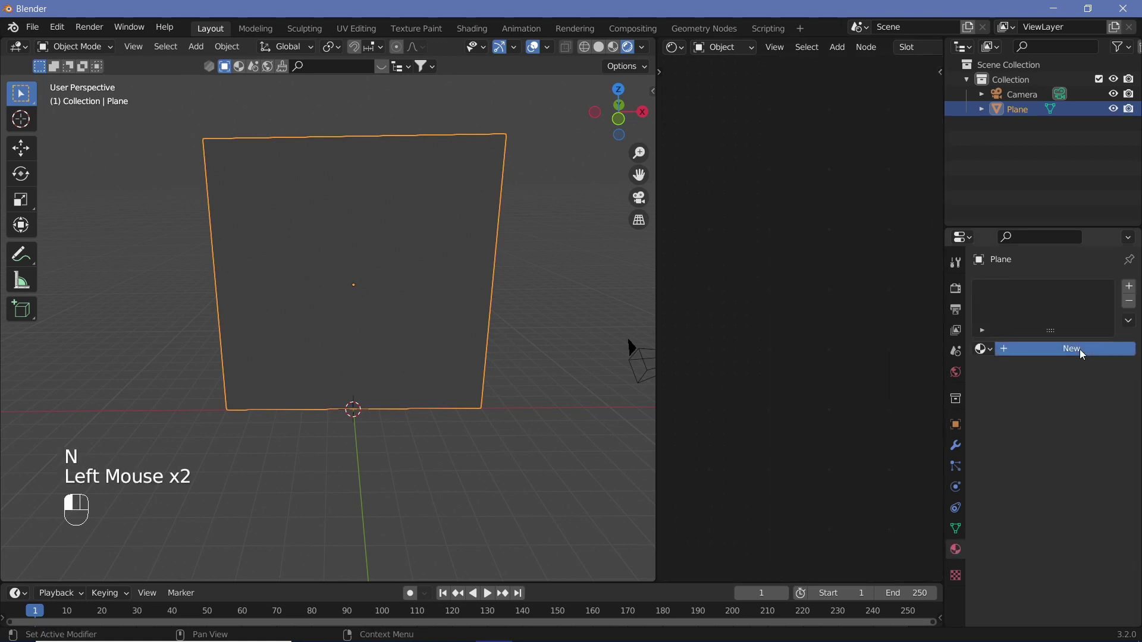
pyautogui.moveTo(1137, 321); pyautogui.dragTo(1137, 540)
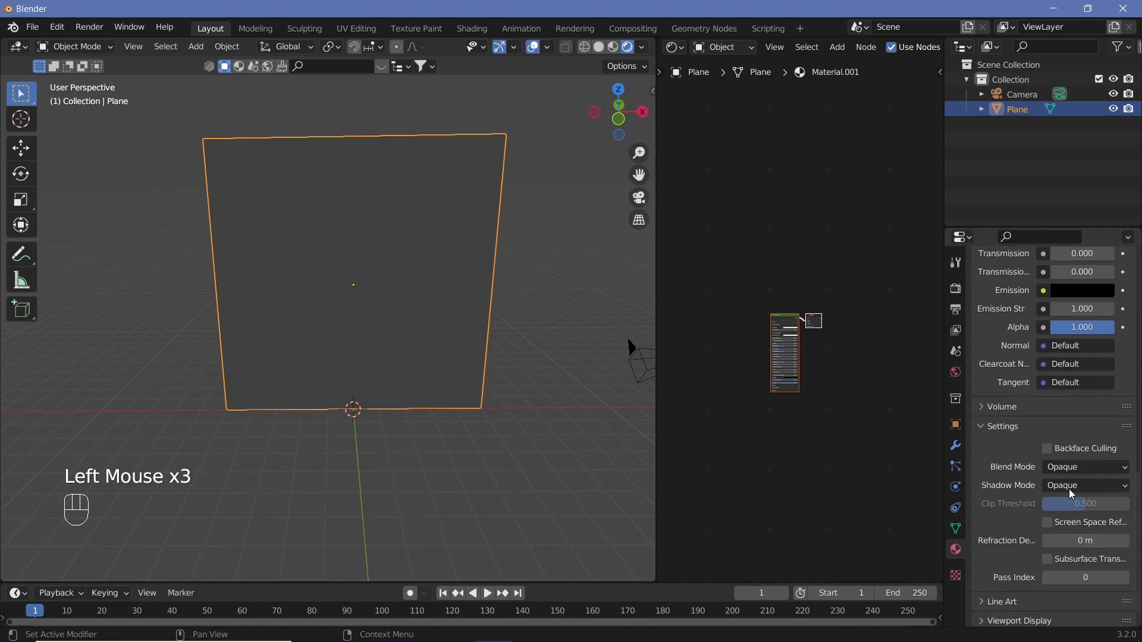
pyautogui.click(1071, 467)
pyautogui.click(1080, 532)
pyautogui.click(1050, 488)
pyautogui.click(1054, 504)
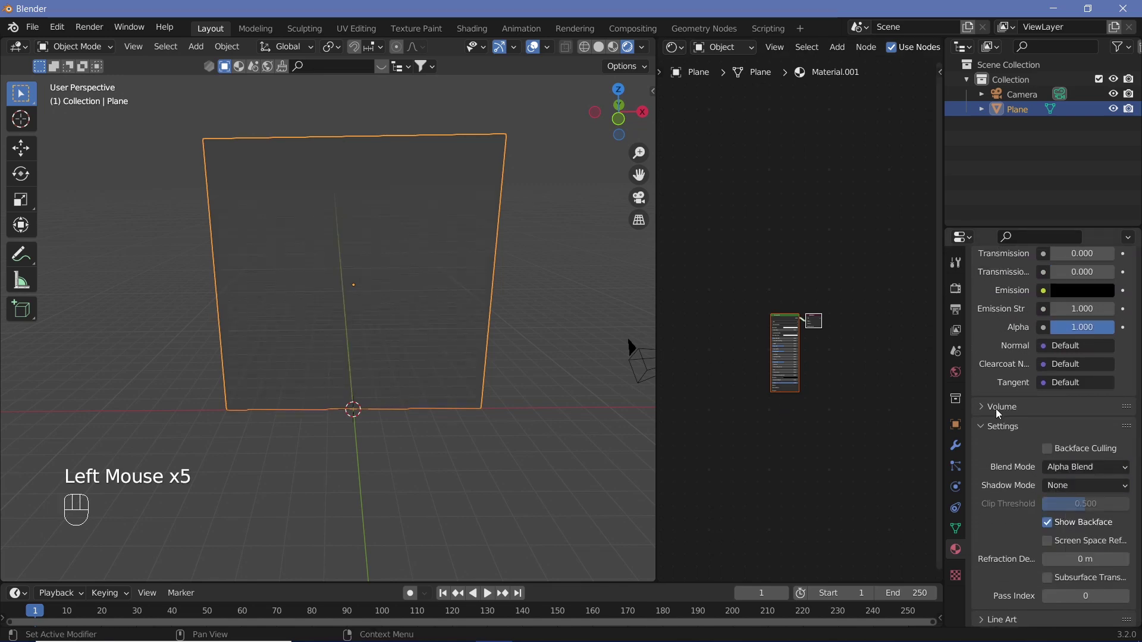
# Widen the Shader Editor and add a Gradient Texture node beside the Principled BSDF
pyautogui.keyDown('ctrl'); pyautogui.moveTo(774, 202); pyautogui.dragTo(716, 291, button='middle'); pyautogui.keyUp('ctrl')
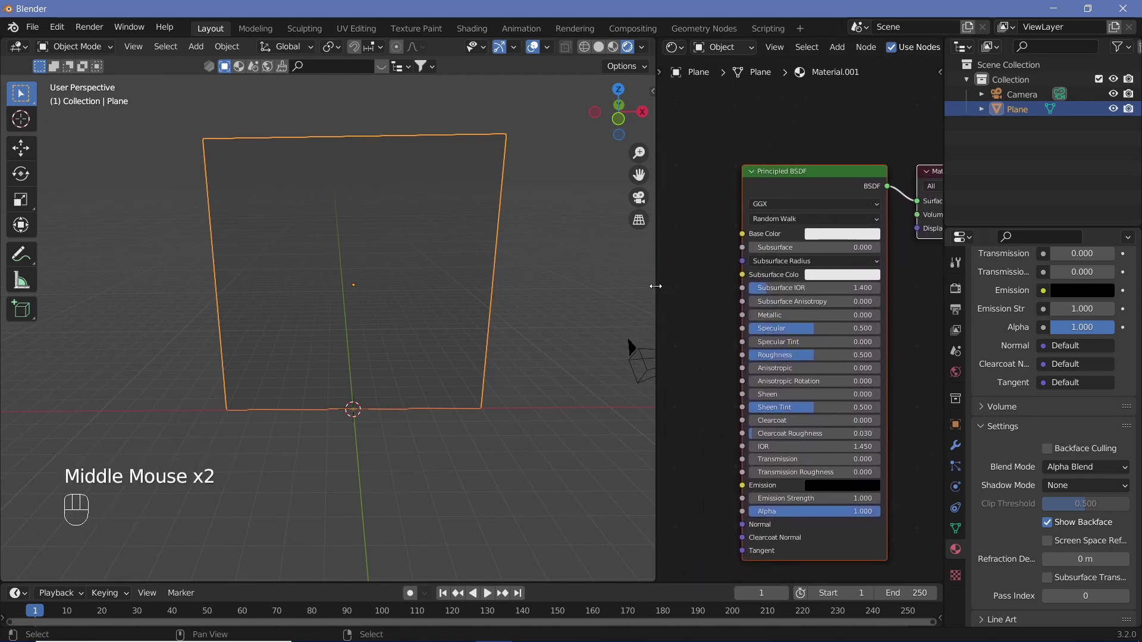
pyautogui.moveTo(655, 287); pyautogui.dragTo(524, 286)
pyautogui.moveTo(556, 288); pyautogui.dragTo(689, 276, button='middle')
pyautogui.hotkey('shift', 'a')
pyautogui.click(630, 295)
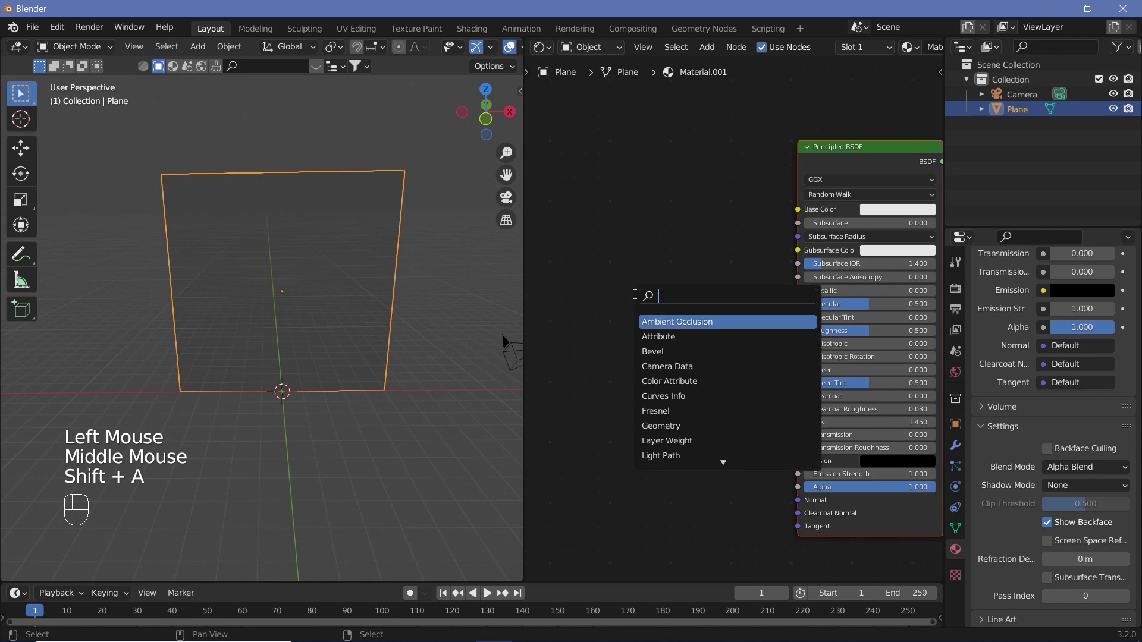
pyautogui.write('gra')
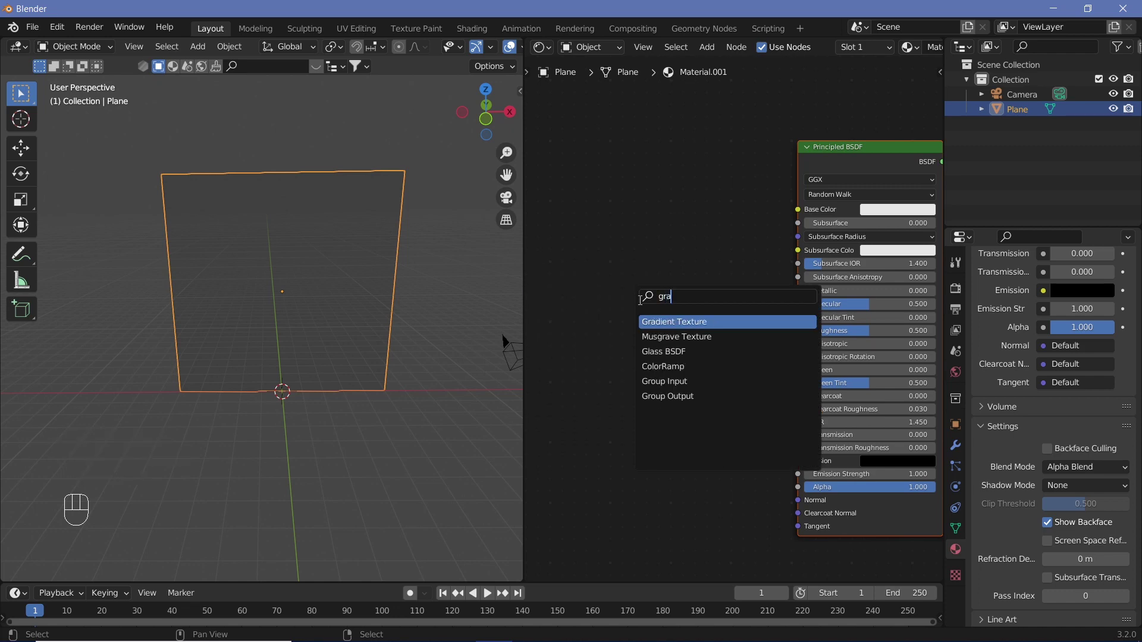
pyautogui.click(656, 320)
pyautogui.click(579, 291)
pyautogui.moveTo(601, 281); pyautogui.dragTo(603, 280, button='middle')
# Add Texture Coordinate and Mapping nodes to the Gradient Texture and link the Object output to the Mapping vector
pyautogui.click(648, 272)
pyautogui.hotkey('ctrl', 't')
pyautogui.moveTo(704, 180); pyautogui.dragTo(1000, 141, button='middle')
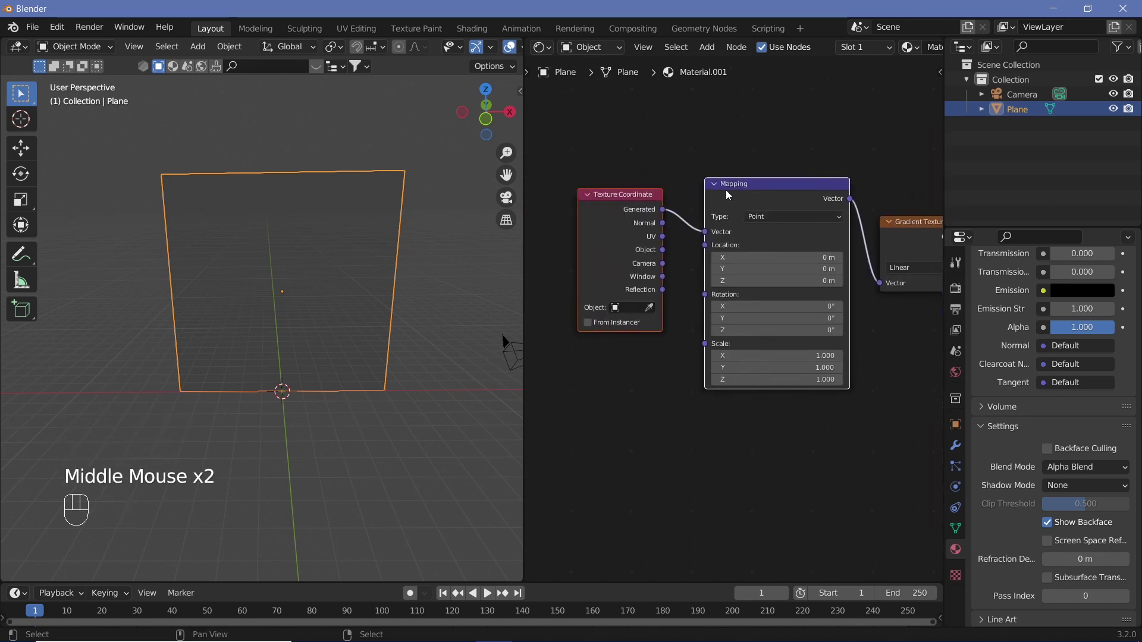
pyautogui.moveTo(783, 172); pyautogui.dragTo(739, 148, button='middle')
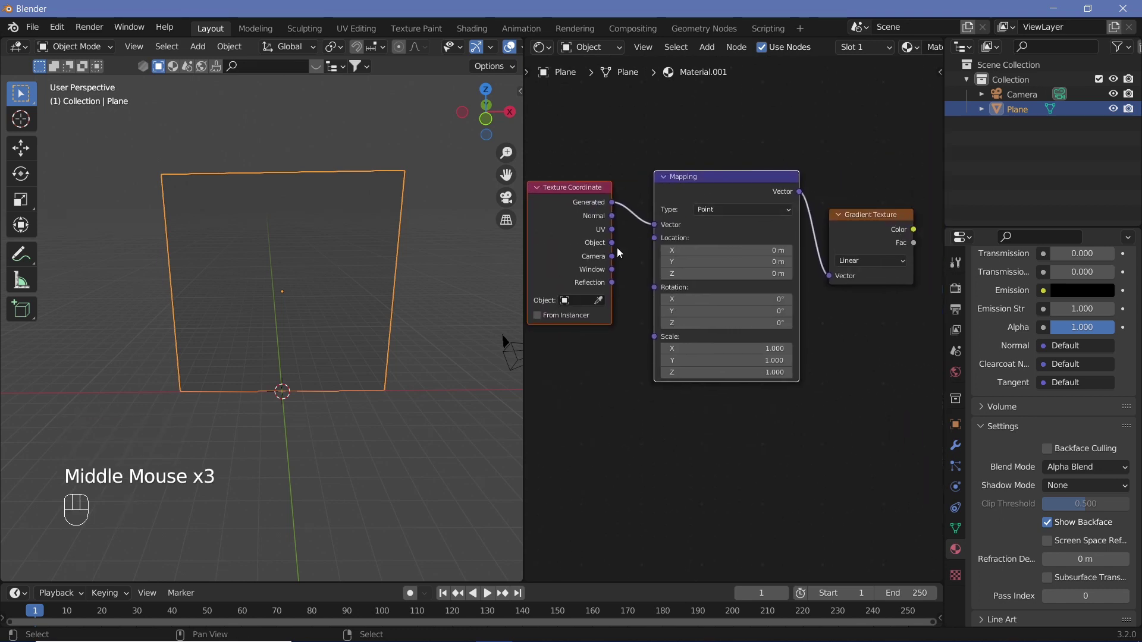
pyautogui.moveTo(613, 243); pyautogui.dragTo(656, 232)
# Preview the Gradient Texture on the plane and set its gradient type to Spherical
pyautogui.moveTo(867, 229); pyautogui.dragTo(690, 273, button='middle')
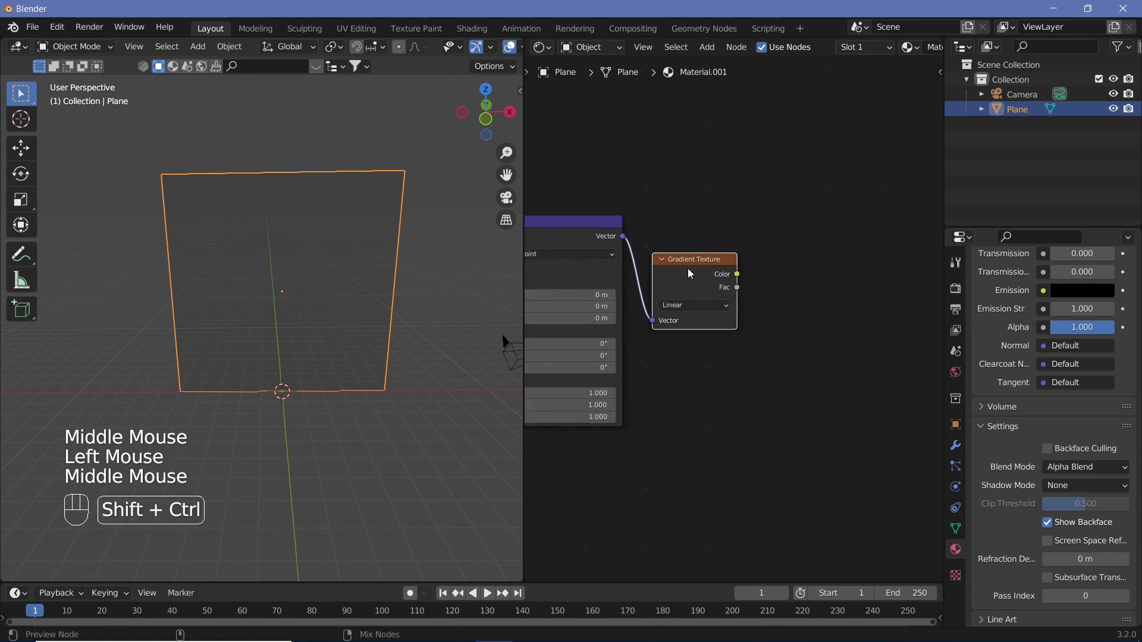
pyautogui.keyDown('ctrl'); pyautogui.keyDown('shift'); pyautogui.click(690, 274); pyautogui.keyUp('shift'); pyautogui.keyUp('ctrl')
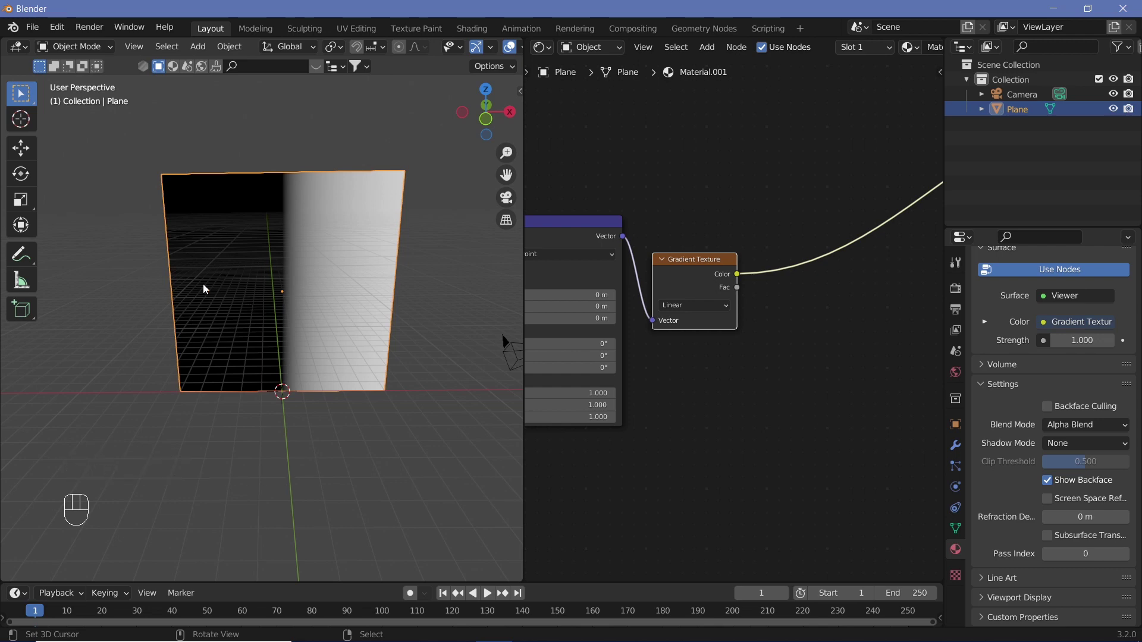
pyautogui.moveTo(754, 352); pyautogui.dragTo(803, 343, button='middle')
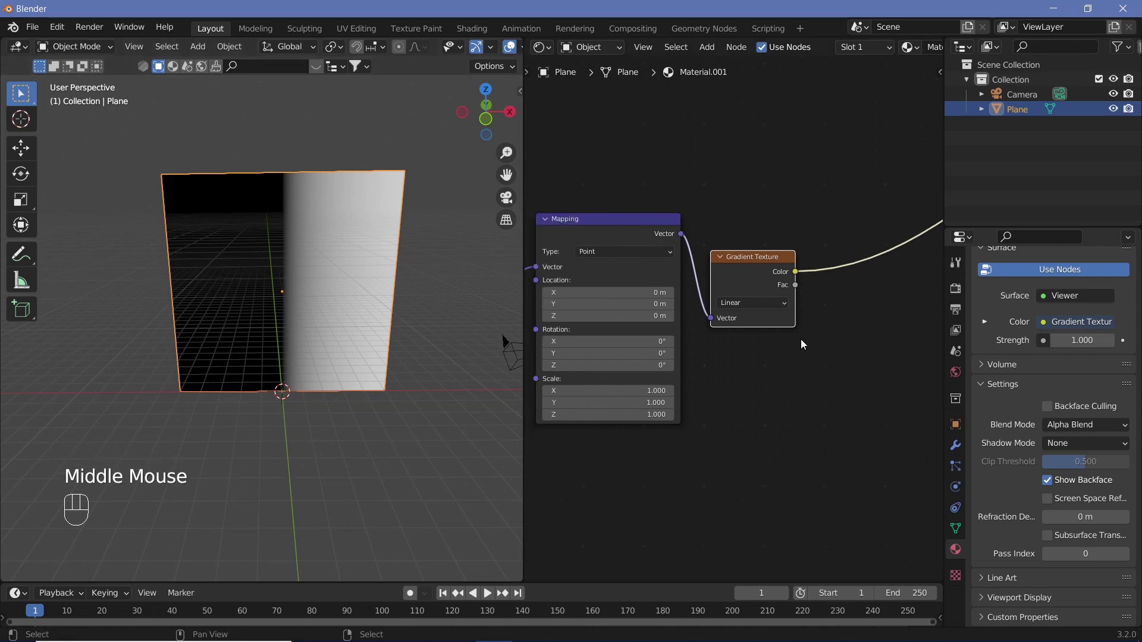
pyautogui.click(768, 310)
pyautogui.click(753, 369)
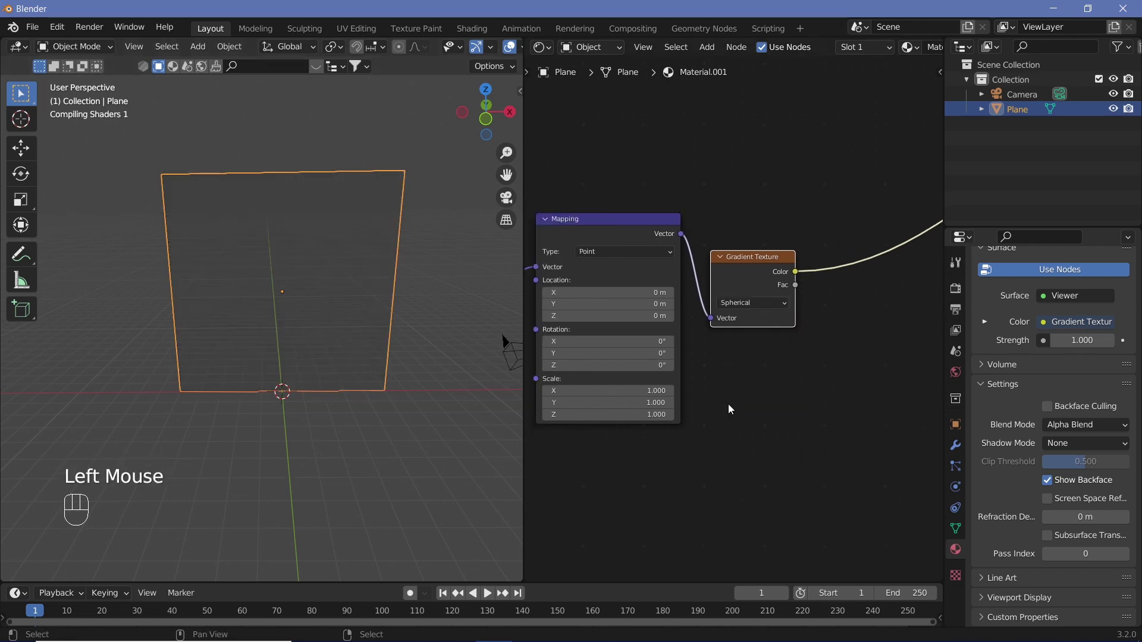
# Insert a ColorRamp node after the Gradient Texture and set its interpolation to Ease
pyautogui.moveTo(526, 305); pyautogui.dragTo(742, 309, button='middle')
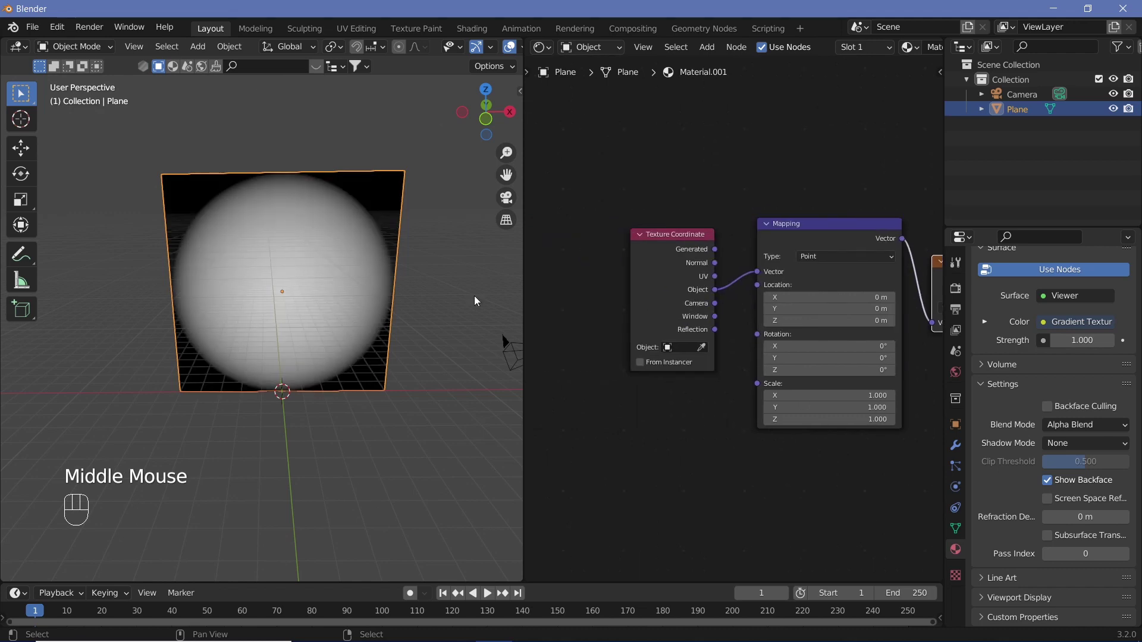
pyautogui.moveTo(922, 301); pyautogui.dragTo(730, 301, button='middle')
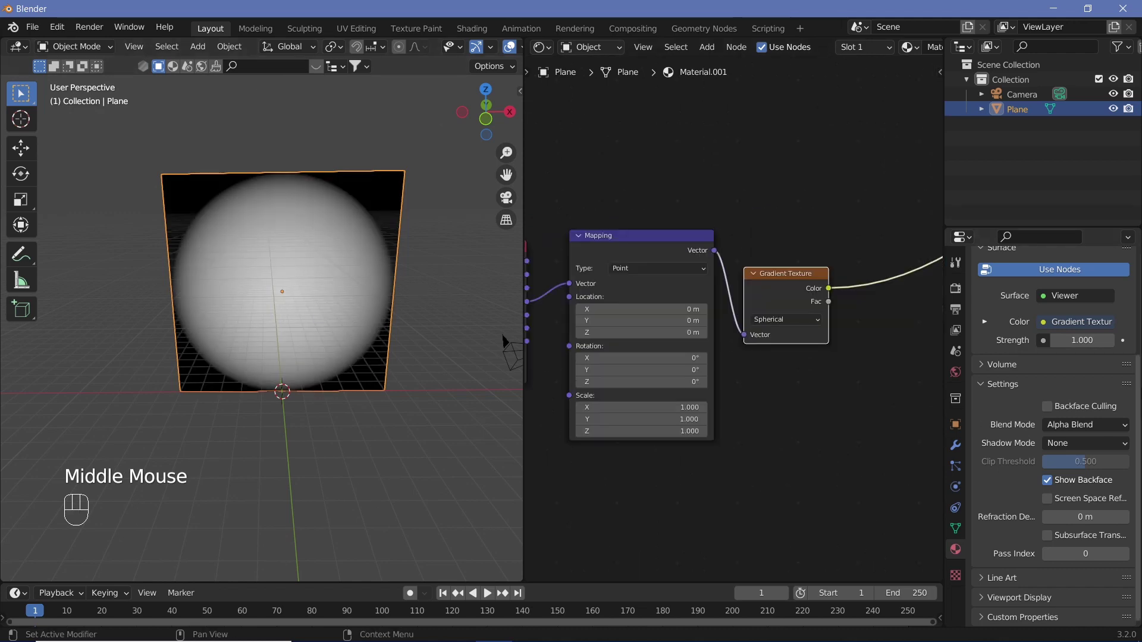
pyautogui.moveTo(834, 363); pyautogui.dragTo(716, 399, button='middle')
pyautogui.hotkey('shift', 'a')
pyautogui.write('colo')
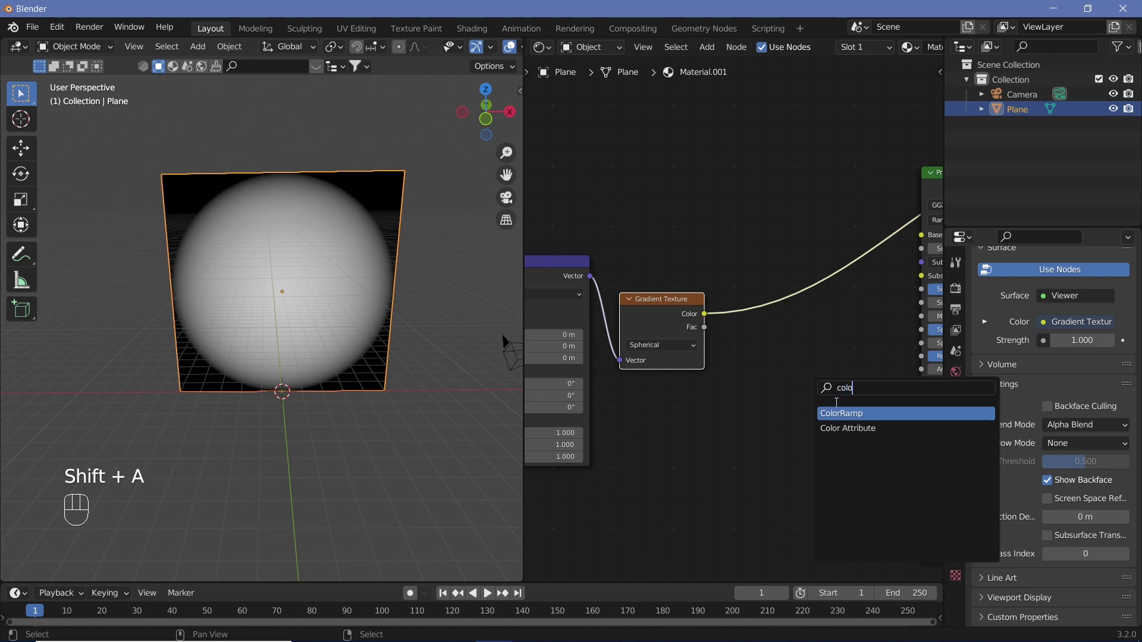
pyautogui.click(838, 411)
pyautogui.click(834, 350)
pyautogui.click(872, 336)
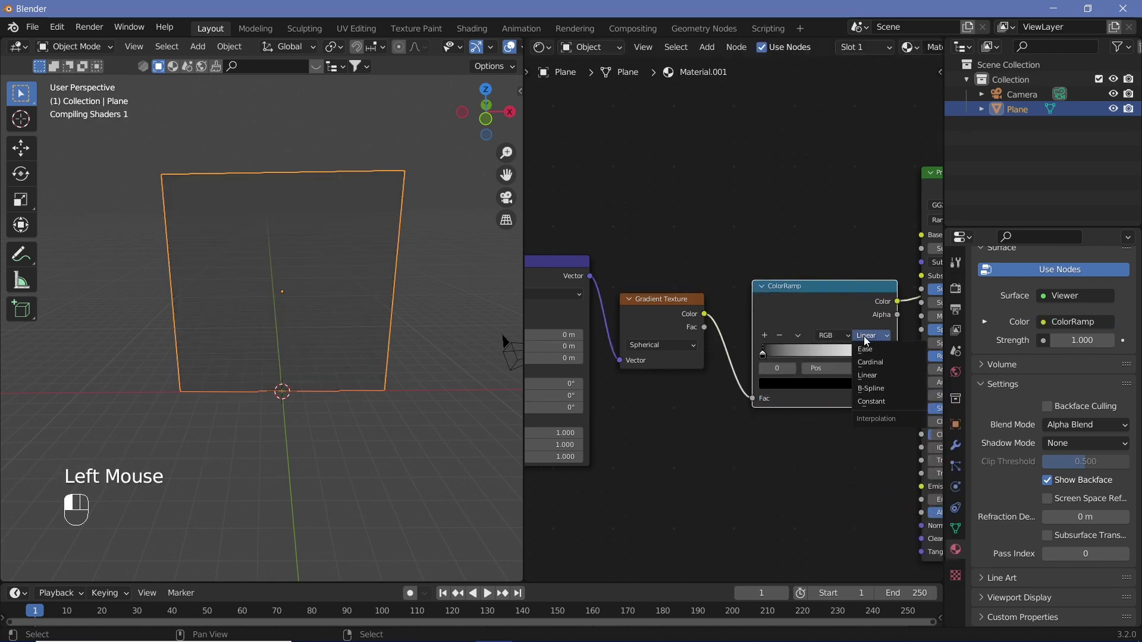
pyautogui.click(874, 360)
# Connect the ColorRamp's Color output to the Emission and Alpha inputs of the Principled BSDF
pyautogui.moveTo(804, 465); pyautogui.dragTo(688, 489, button='middle')
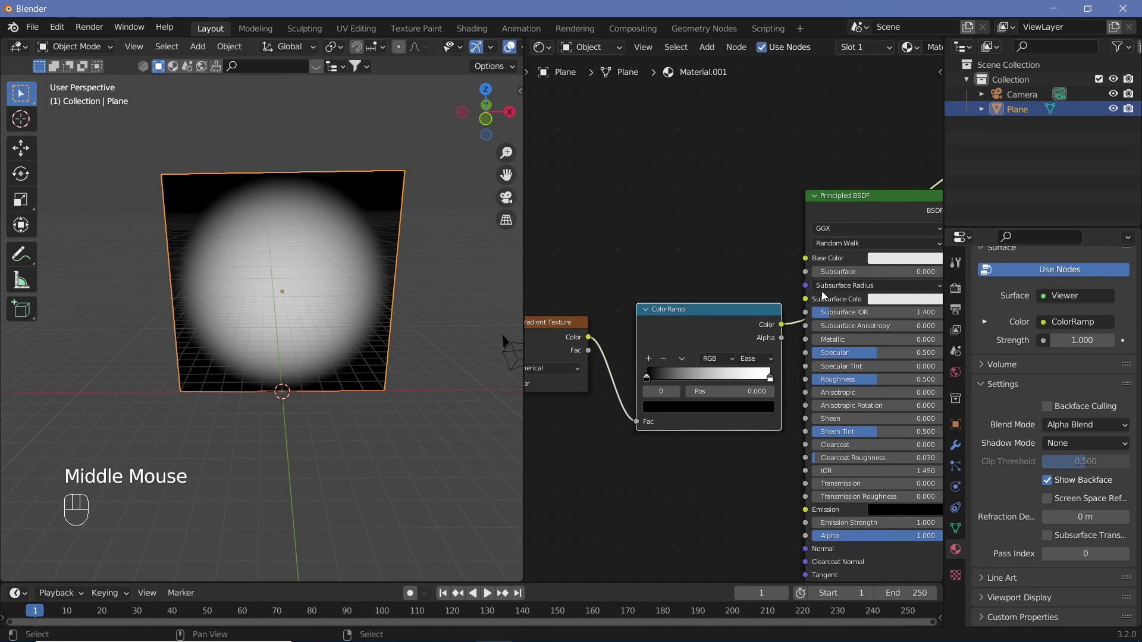
pyautogui.moveTo(781, 324); pyautogui.dragTo(808, 493)
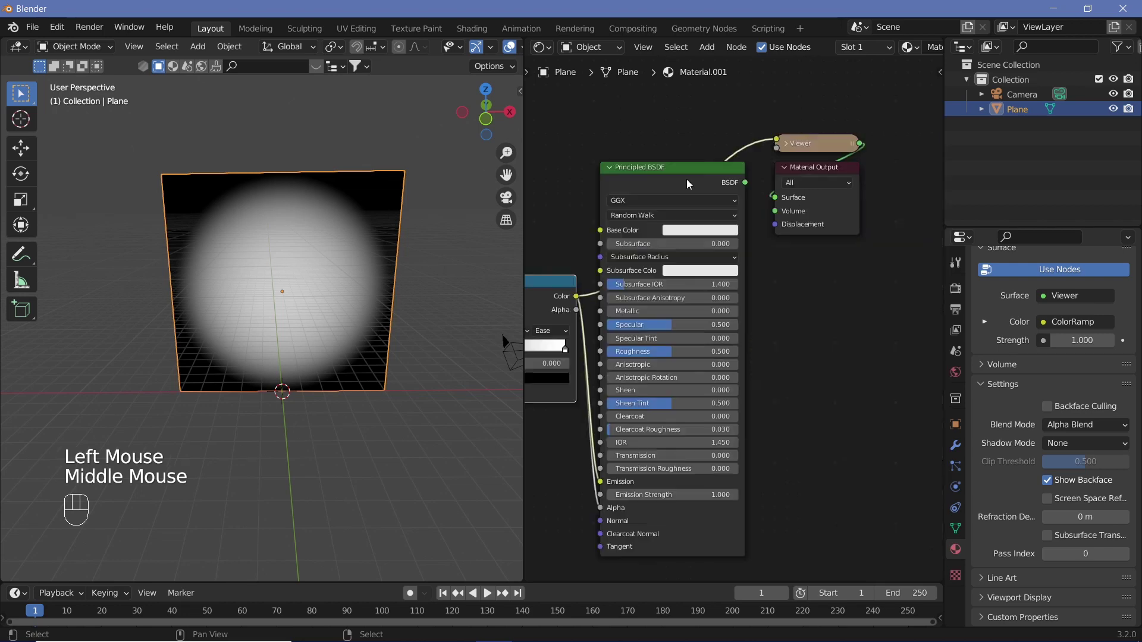
pyautogui.moveTo(686, 181); pyautogui.dragTo(937, 189)
pyautogui.moveTo(704, 107); pyautogui.dragTo(884, 174)
pyautogui.moveTo(788, 267); pyautogui.dragTo(940, 225, button='middle')
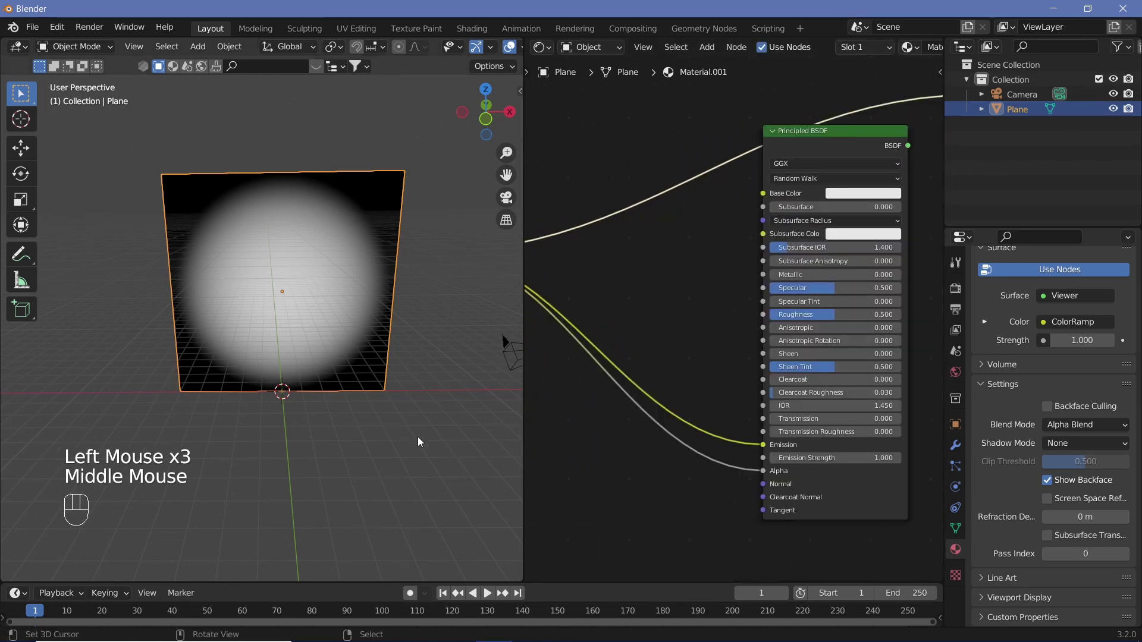
# Insert a MixRGB node on the link between the ColorRamp and the Emission input
pyautogui.moveTo(654, 371); pyautogui.dragTo(717, 377, button='middle')
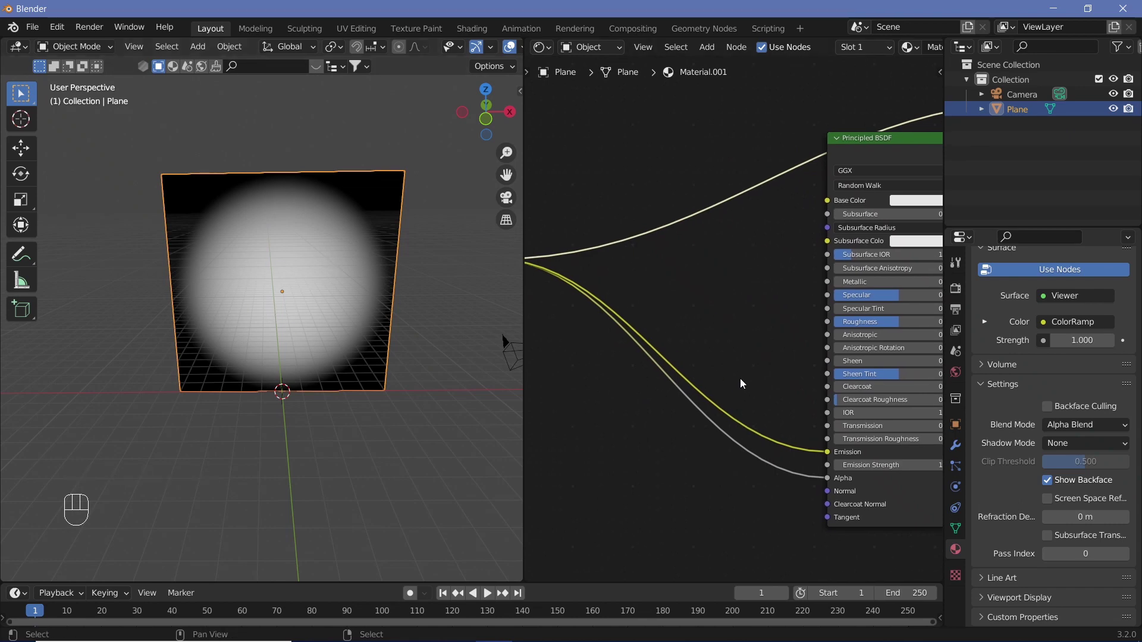
pyautogui.hotkey('shift', 'a')
pyautogui.click(635, 442)
pyautogui.write('m')
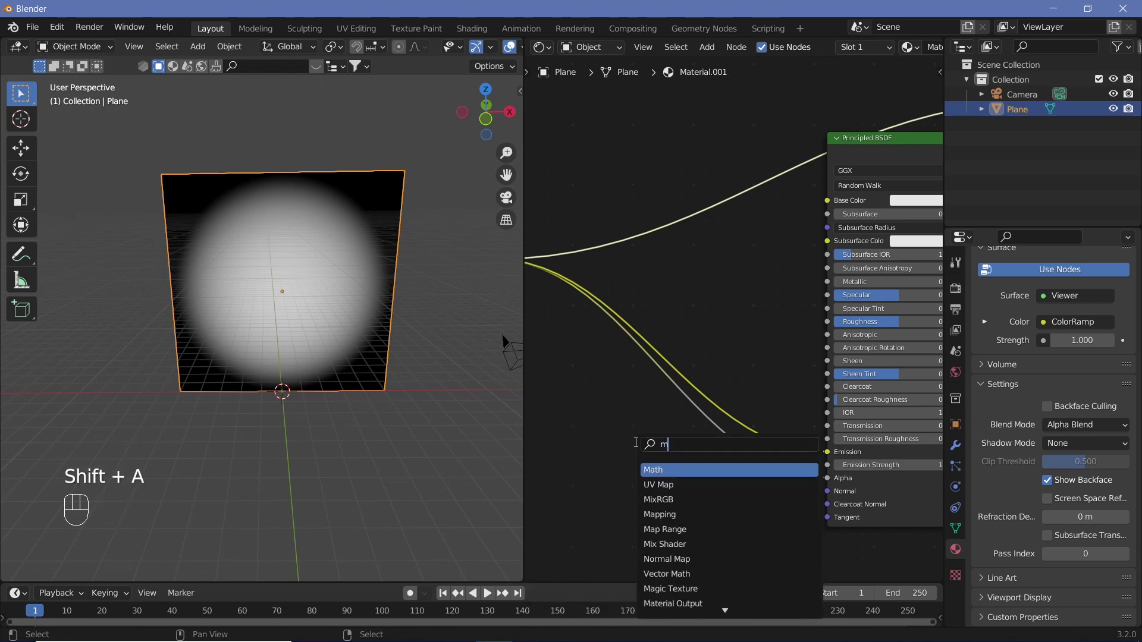
pyautogui.write('ix')
pyautogui.press('Return')
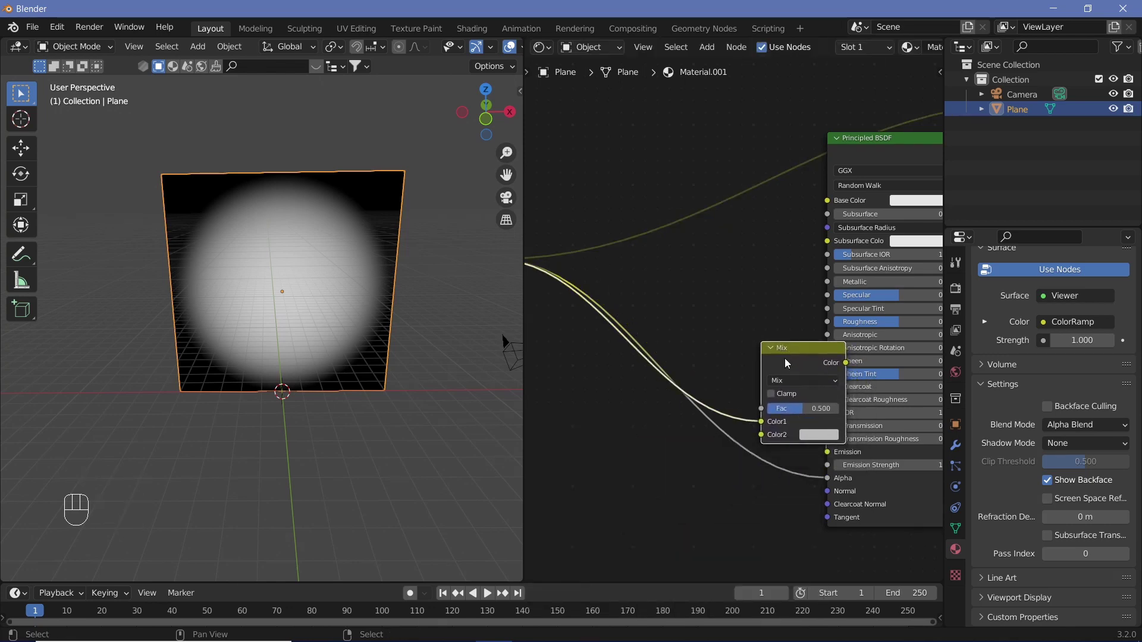
pyautogui.click(737, 363)
pyautogui.moveTo(736, 363); pyautogui.dragTo(732, 304)
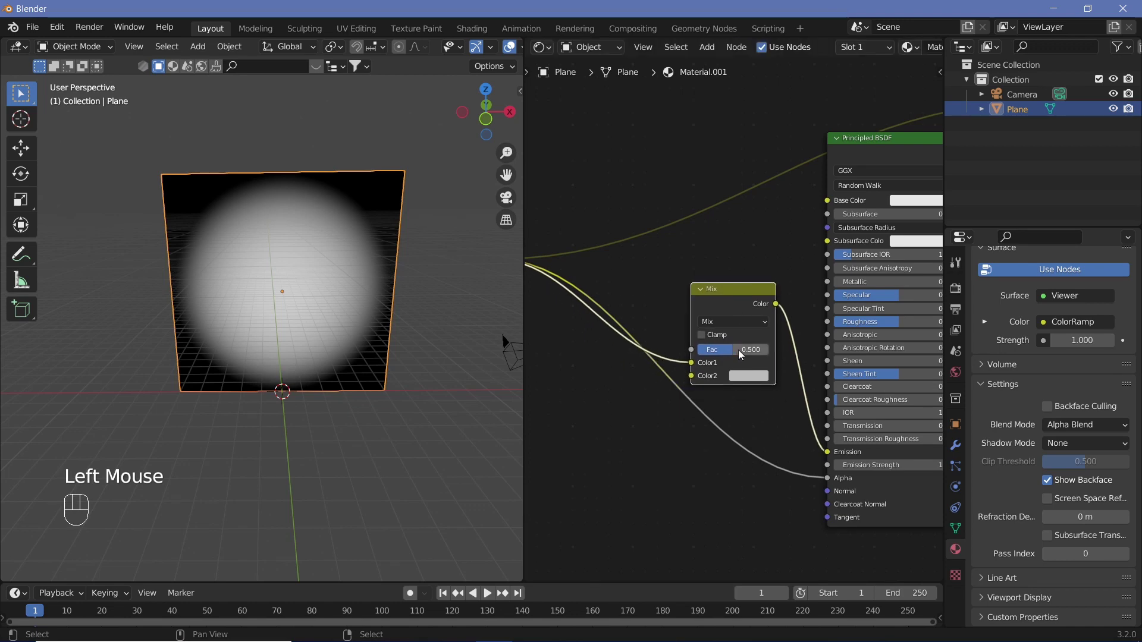
pyautogui.moveTo(758, 386); pyautogui.dragTo(775, 373, button='middle')
# Add a Noise Texture node in the empty area below the Gradient Texture node
pyautogui.moveTo(693, 445); pyautogui.dragTo(816, 421, button='middle')
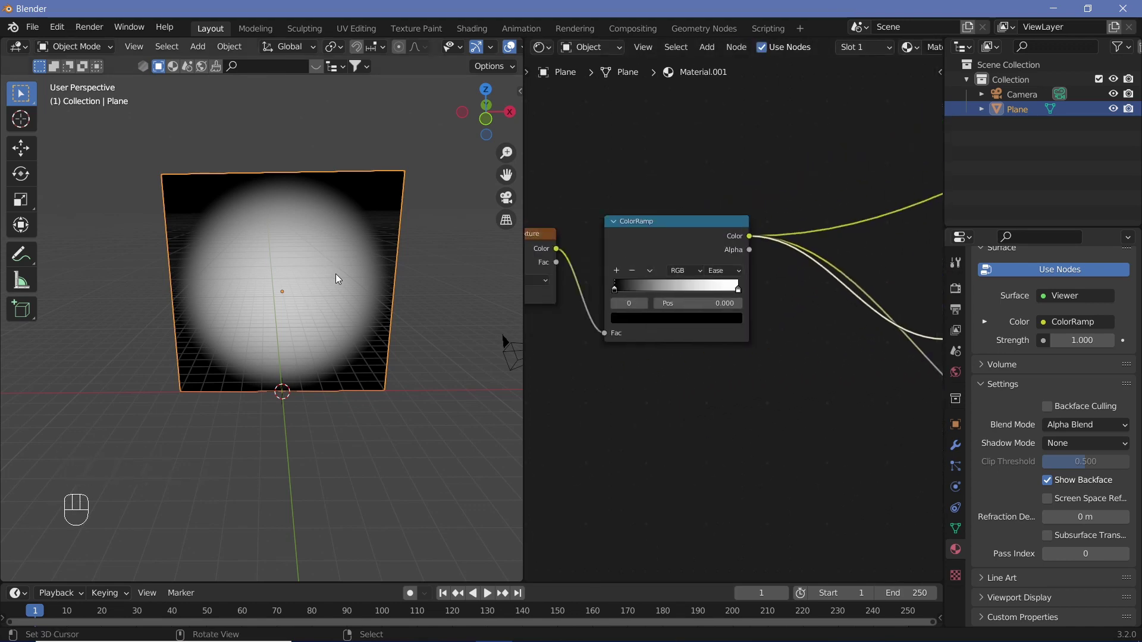
pyautogui.moveTo(700, 279); pyautogui.dragTo(1001, 223, button='middle')
pyautogui.hotkey('shift', 'a')
pyautogui.click(708, 394)
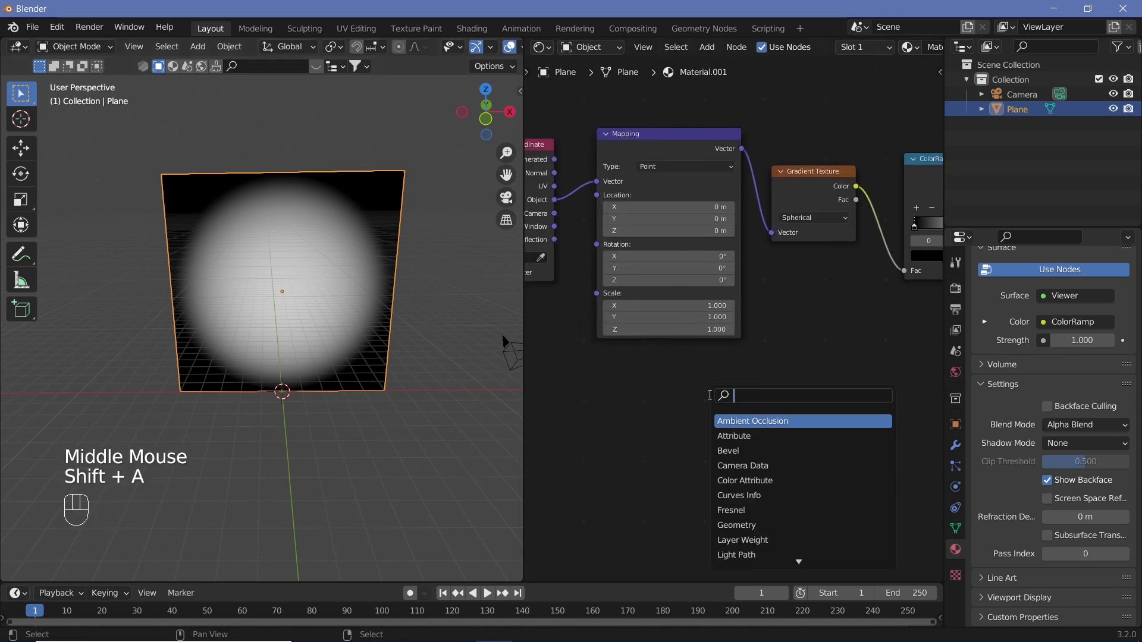
pyautogui.write('noise')
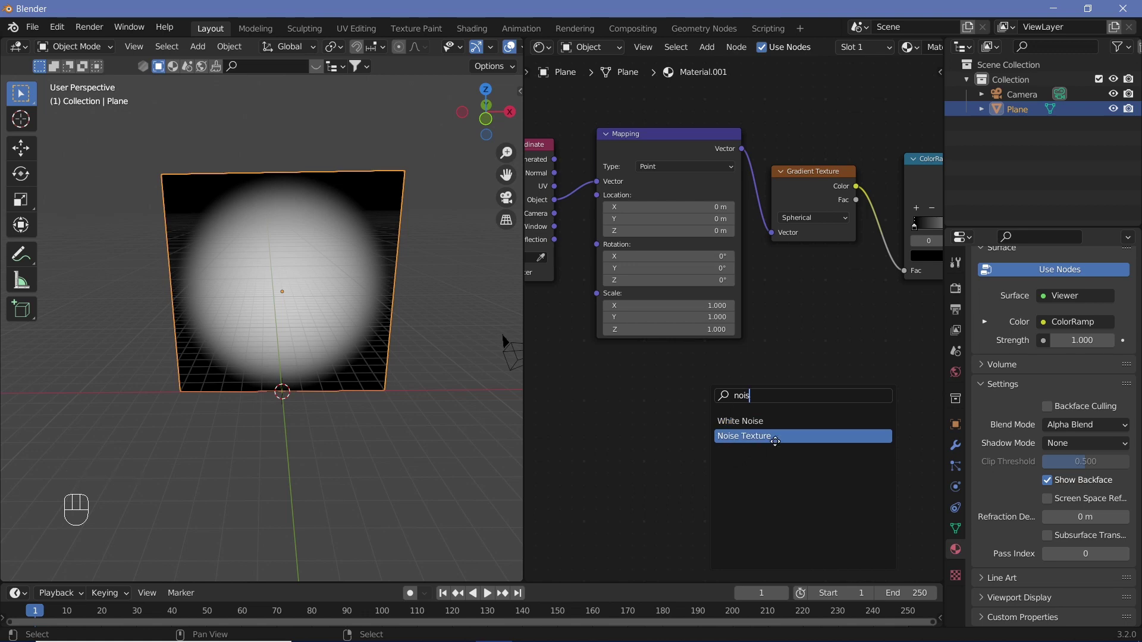
pyautogui.click(760, 439)
pyautogui.click(849, 457)
# Preview the Noise Texture's output on the plane and inspect the pattern up close
pyautogui.moveTo(906, 251); pyautogui.dragTo(825, 169, button='middle')
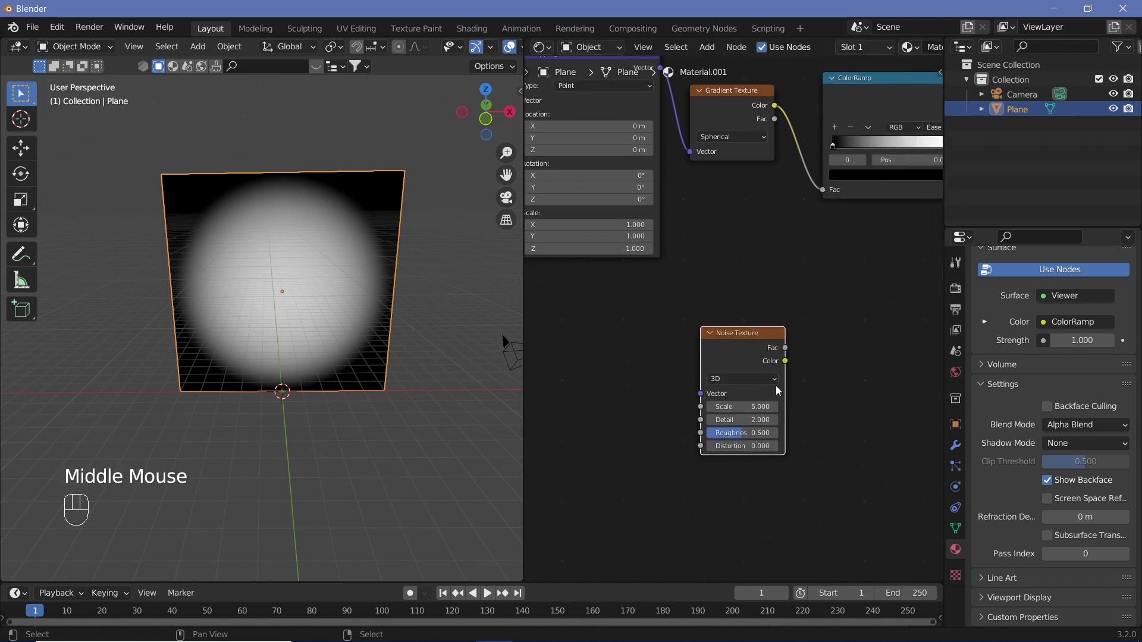
pyautogui.keyDown('ctrl'); pyautogui.keyDown('shift'); pyautogui.click(752, 349); pyautogui.keyUp('shift'); pyautogui.keyUp('ctrl')
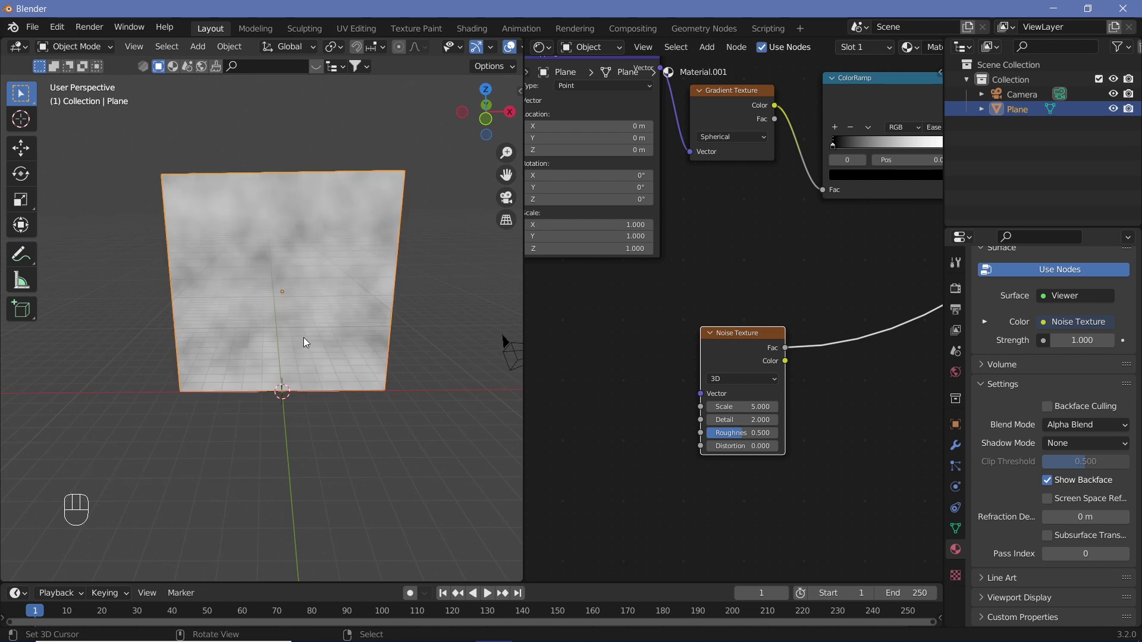
pyautogui.moveTo(614, 435); pyautogui.dragTo(674, 320, button='middle')
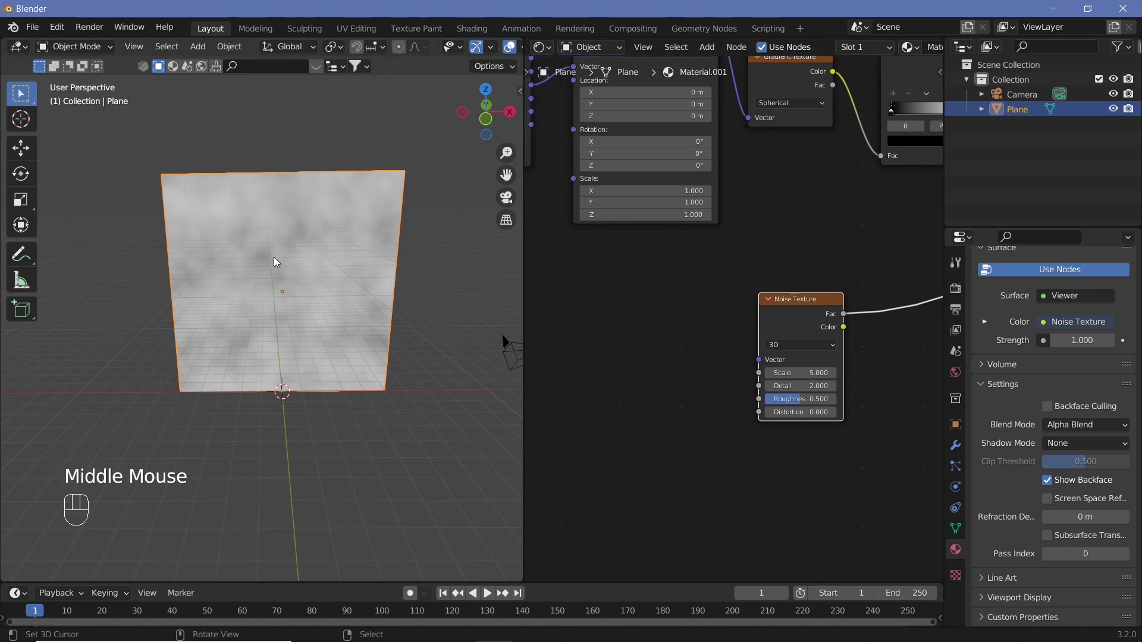
pyautogui.moveTo(298, 326)
pyautogui.mouseDown(button='middle')
pyautogui.moveTo(355, 302)
pyautogui.moveTo(284, 316)
pyautogui.mouseUp(button='middle')
pyautogui.scroll(3, 282, 312)
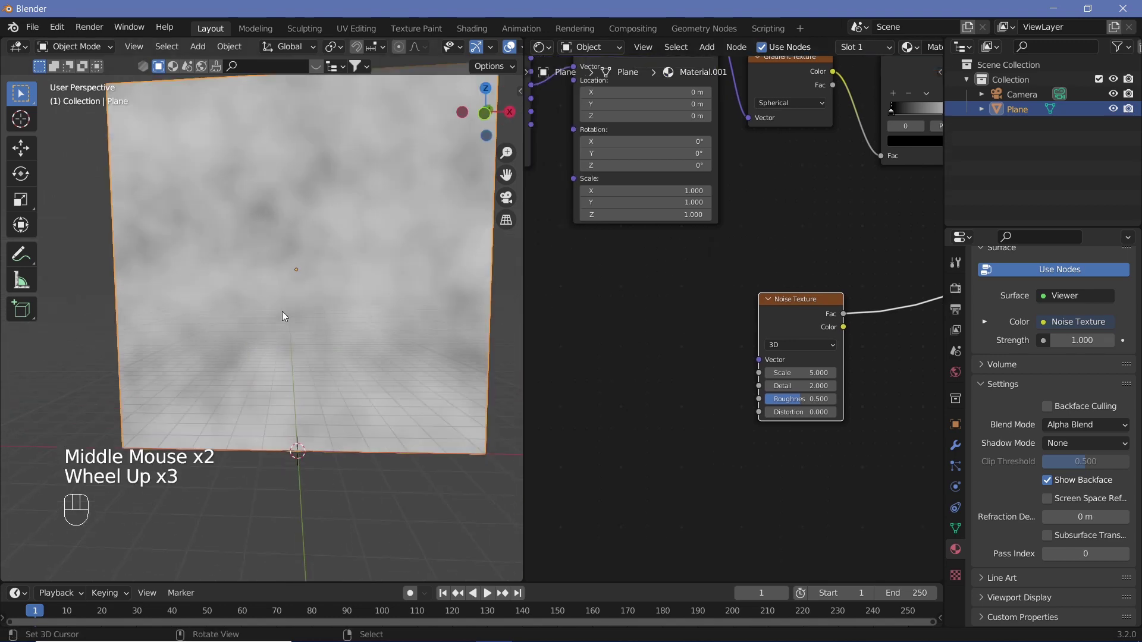
pyautogui.scroll(-1, 282, 311)
# Duplicate the ColorRamp node onto the Noise Texture's output link and move the copy's black stop to about 0.196
pyautogui.moveTo(678, 292); pyautogui.dragTo(766, 176, button='middle')
pyautogui.click(840, 99)
pyautogui.hotkey('shift', 'd')
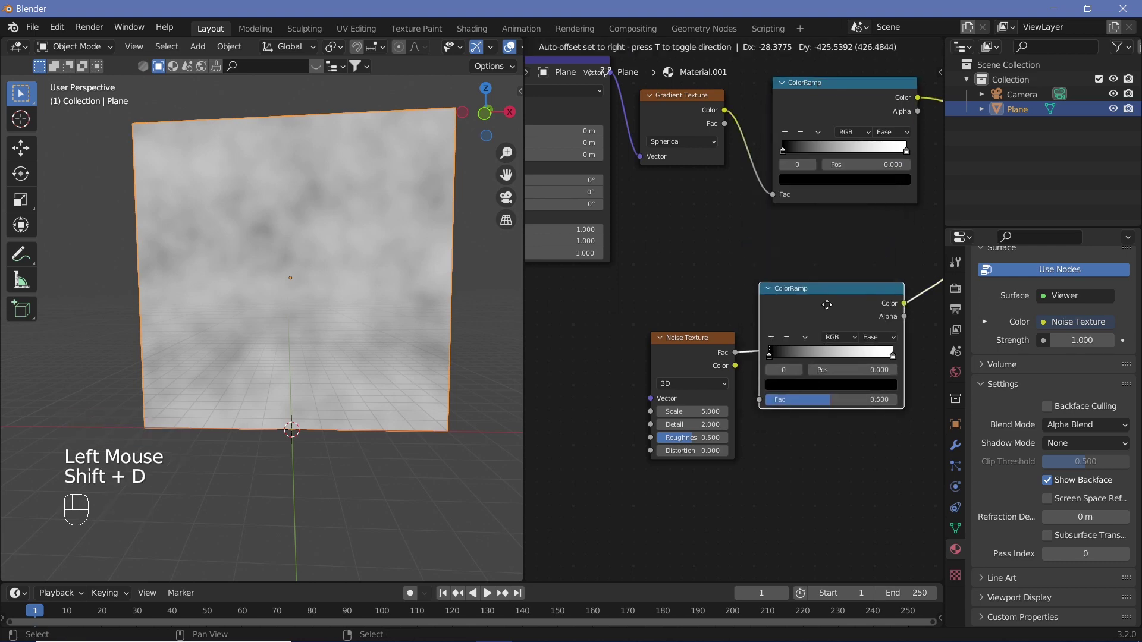
pyautogui.click(855, 303)
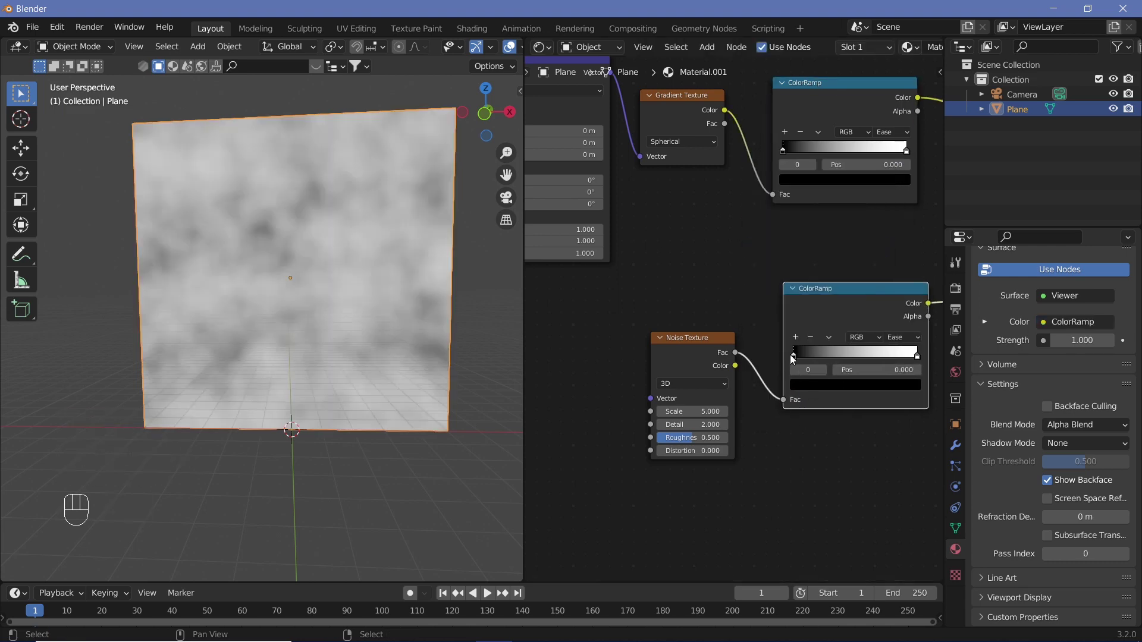
pyautogui.moveTo(794, 358); pyautogui.dragTo(823, 368)
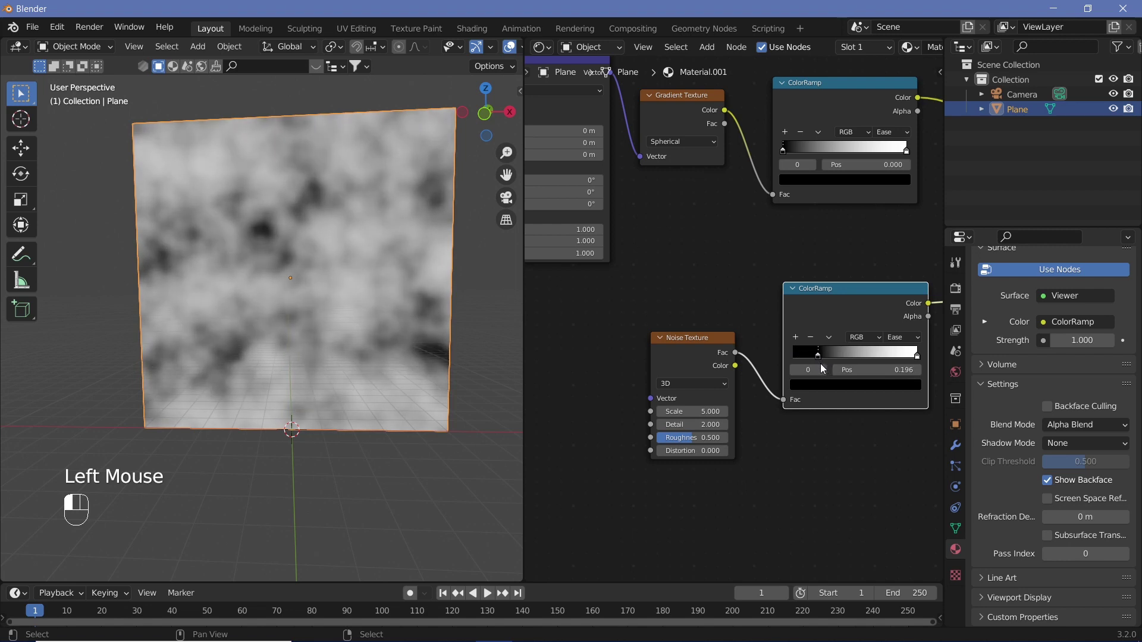
pyautogui.moveTo(917, 356)
pyautogui.mouseDown()
pyautogui.moveTo(872, 356)
pyautogui.moveTo(919, 358)
pyautogui.mouseUp()
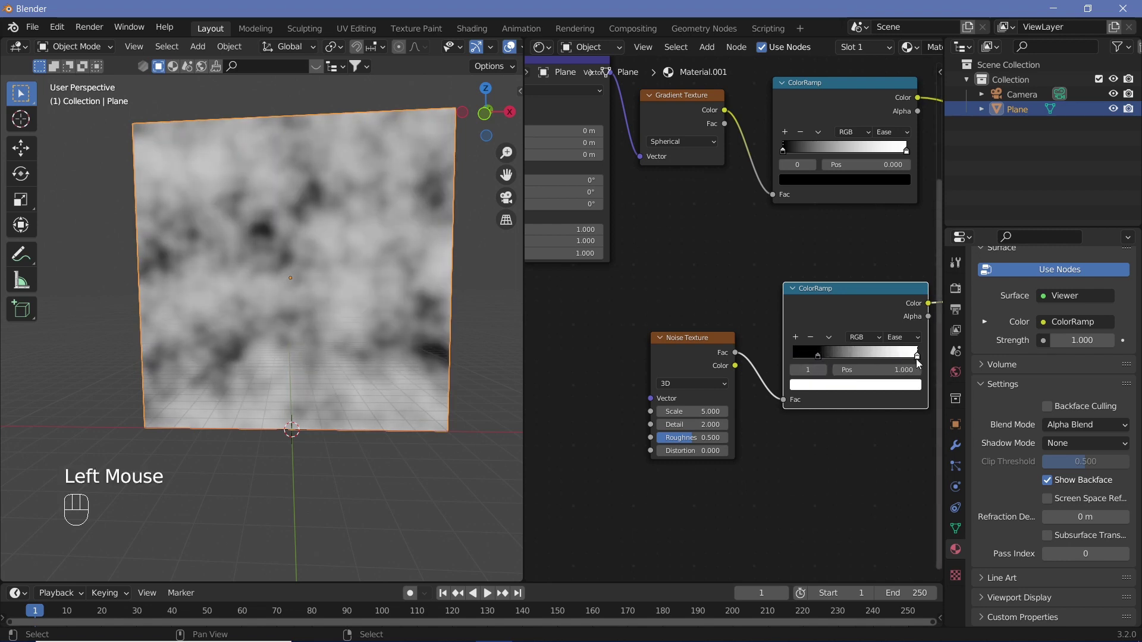
# Add a Mapping and Texture Coordinate setup feeding the Noise Texture node
pyautogui.moveTo(727, 302); pyautogui.dragTo(764, 278, button='middle')
pyautogui.click(718, 332)
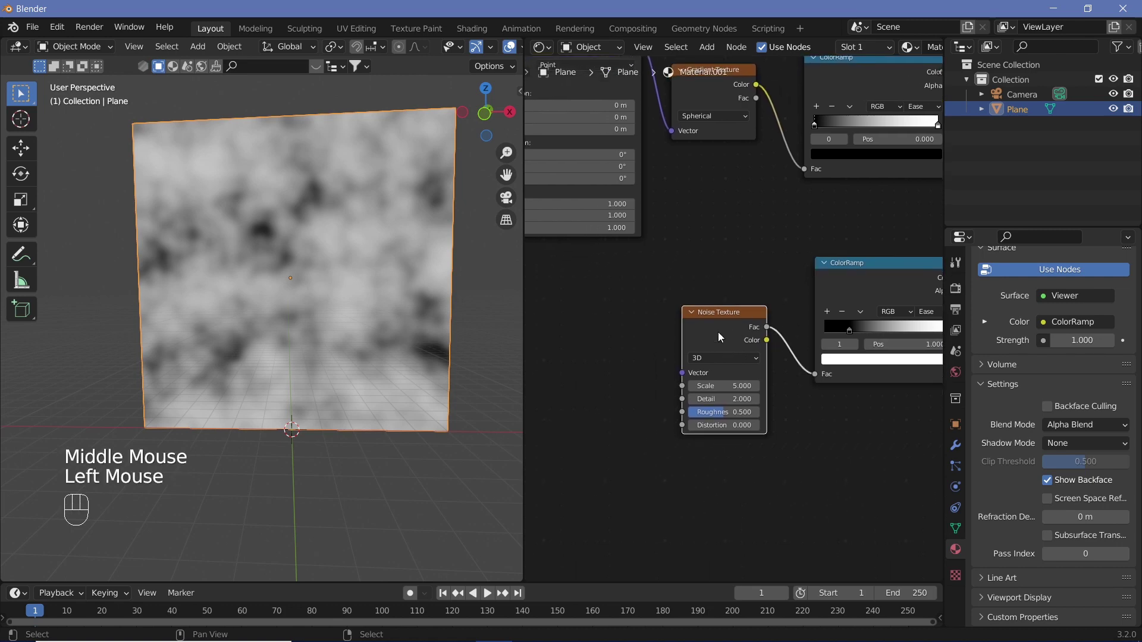
pyautogui.hotkey('ctrl', 't')
pyautogui.moveTo(708, 338); pyautogui.dragTo(832, 310, button='middle')
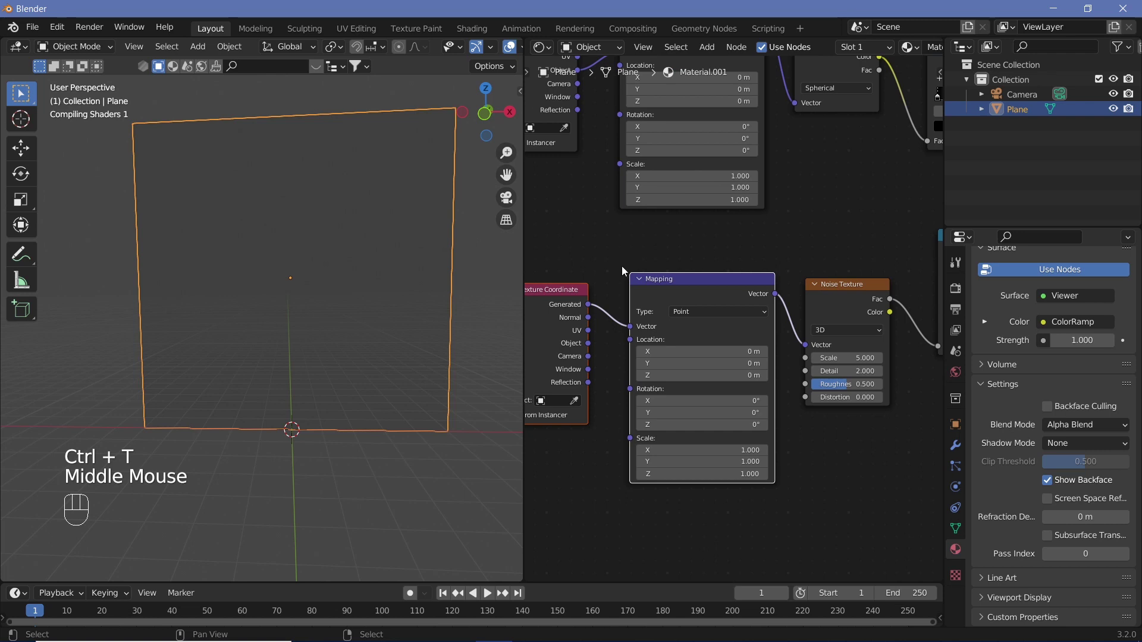
# Delete the new Texture Coordinate node and connect the original one's Object output to the new Mapping node's Vector input
pyautogui.click(576, 291)
pyautogui.moveTo(592, 278); pyautogui.dragTo(654, 301, button='middle')
pyautogui.press('x')
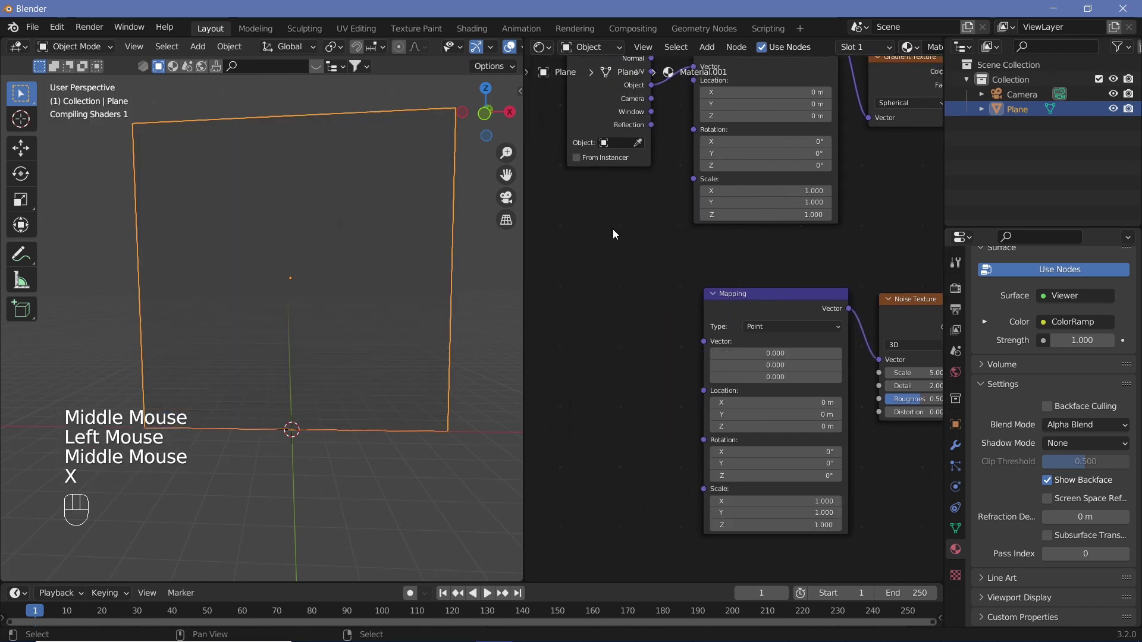
pyautogui.moveTo(613, 230); pyautogui.dragTo(632, 238, button='middle')
pyautogui.moveTo(598, 102); pyautogui.dragTo(713, 348)
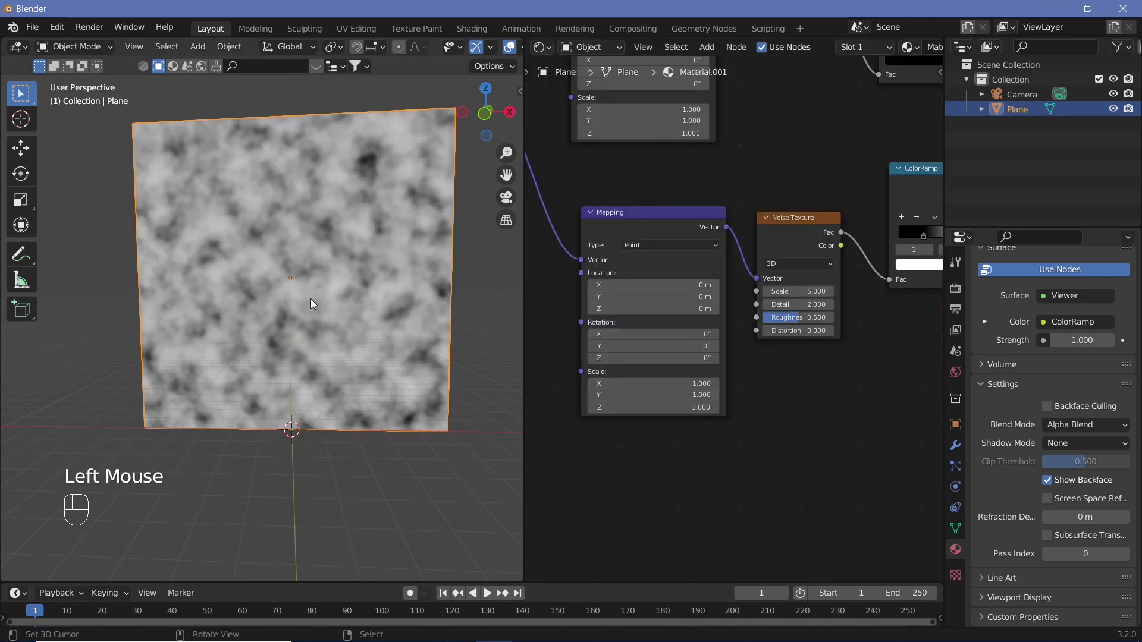
# Duplicate the Noise Texture node and place the copy below the new Mapping node
pyautogui.moveTo(760, 278); pyautogui.dragTo(783, 283)
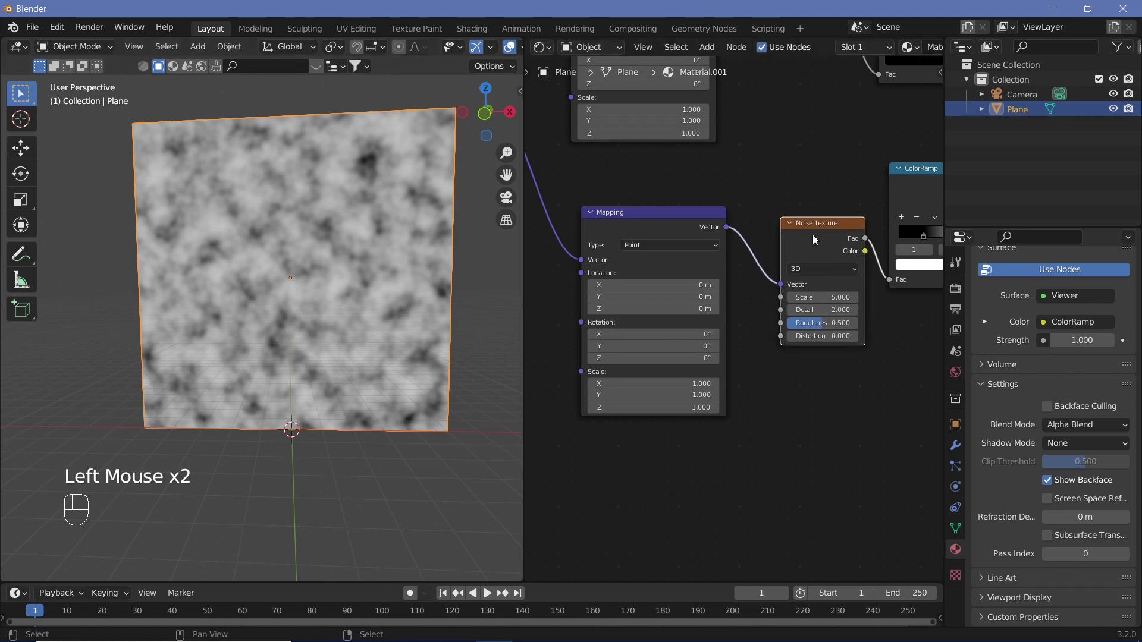
pyautogui.hotkey('shift', 'd')
pyautogui.click(807, 440)
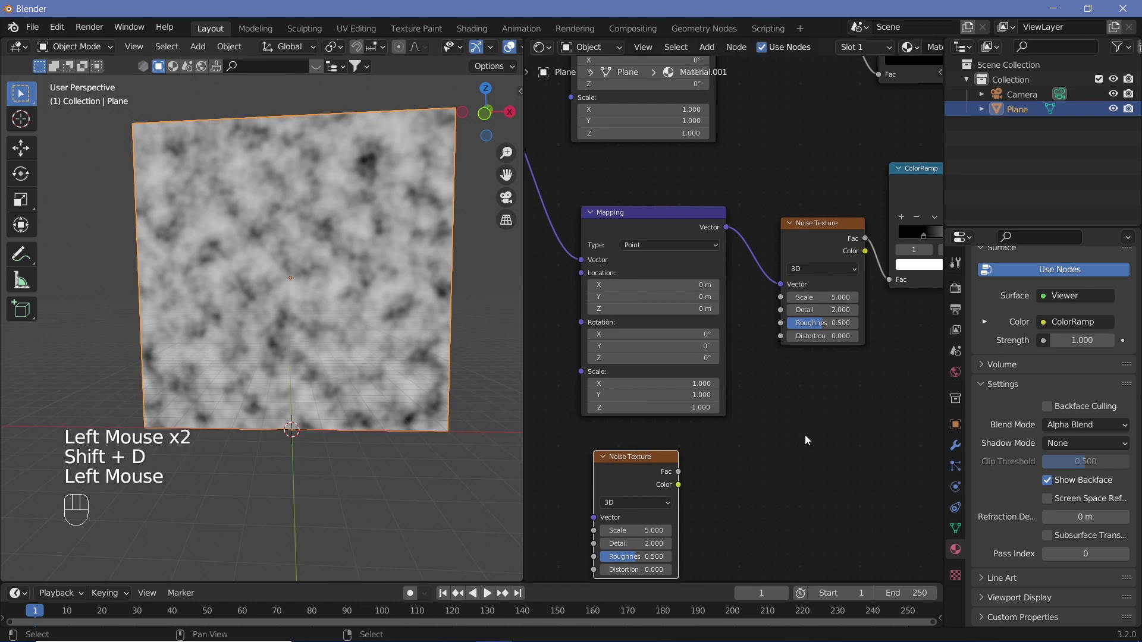
# Insert a MixRGB node on the link between the Mapping node and the first Noise Texture
pyautogui.moveTo(808, 440); pyautogui.dragTo(784, 420, button='middle')
pyautogui.hotkey('shift', 'a')
pyautogui.write('mix')
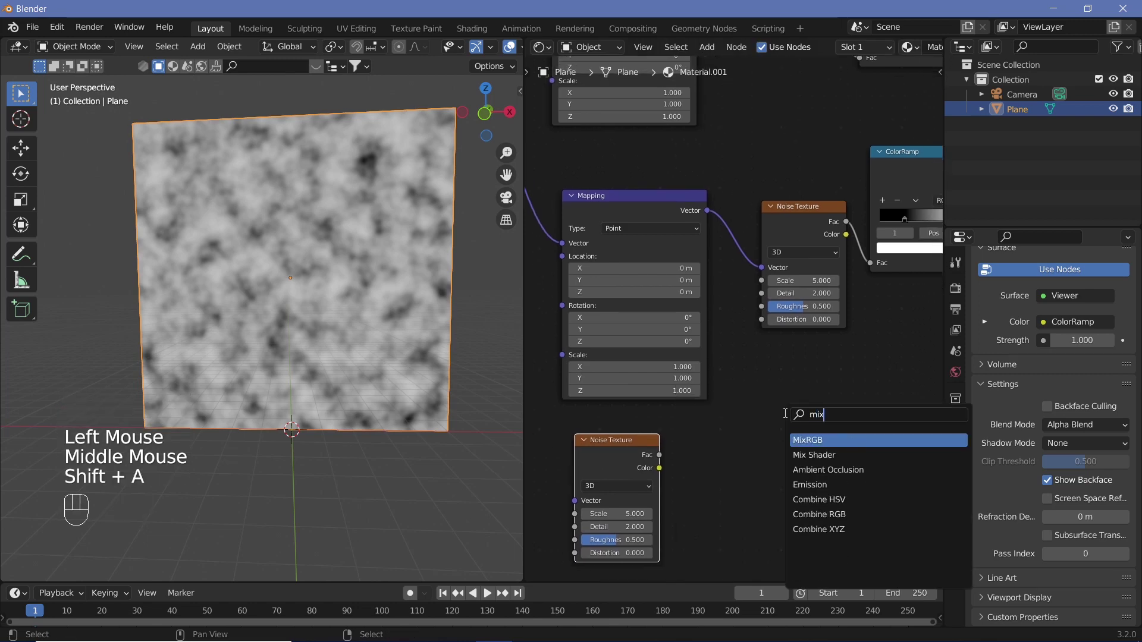
pyautogui.click(799, 439)
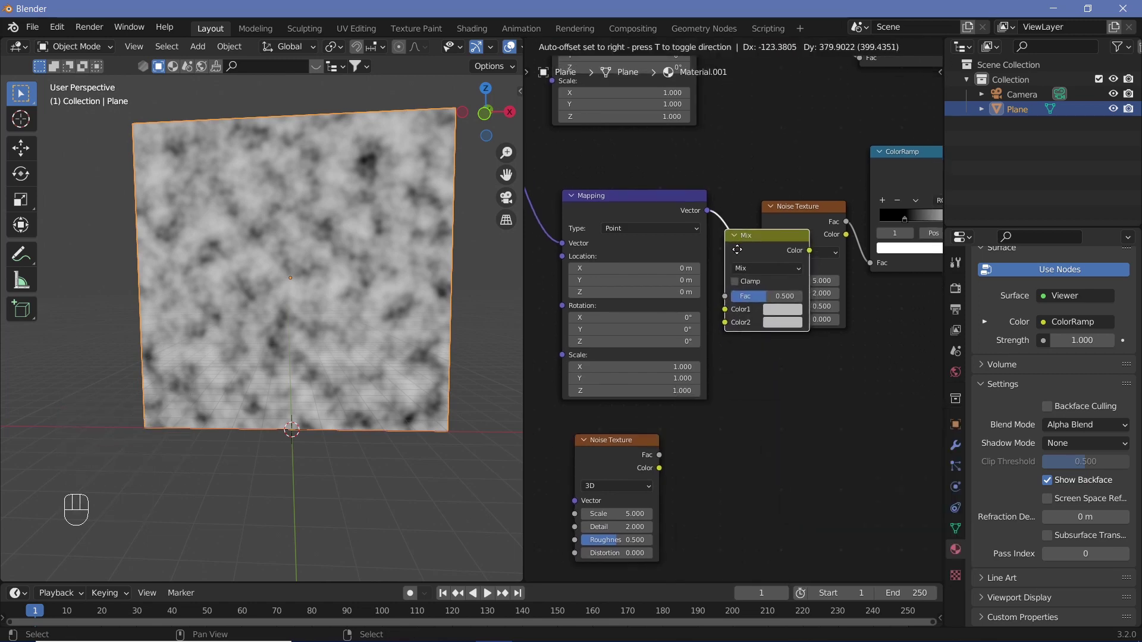
pyautogui.click(737, 250)
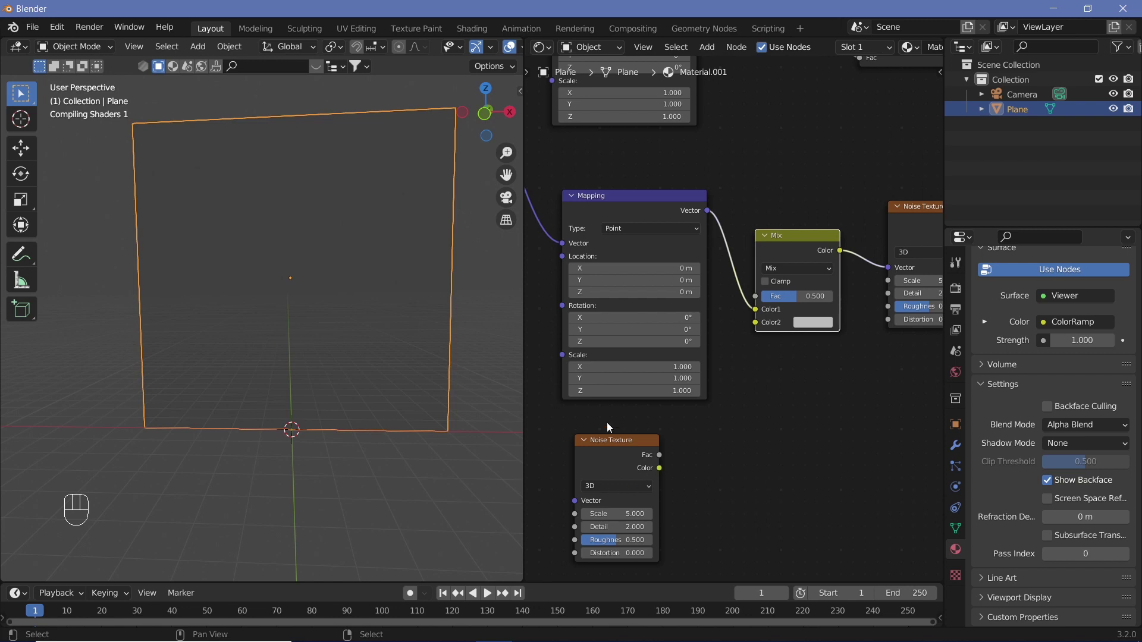
# Set the duplicated Noise Texture to 4D and connect its Color output to the Mix node's Color2 input
pyautogui.click(626, 484)
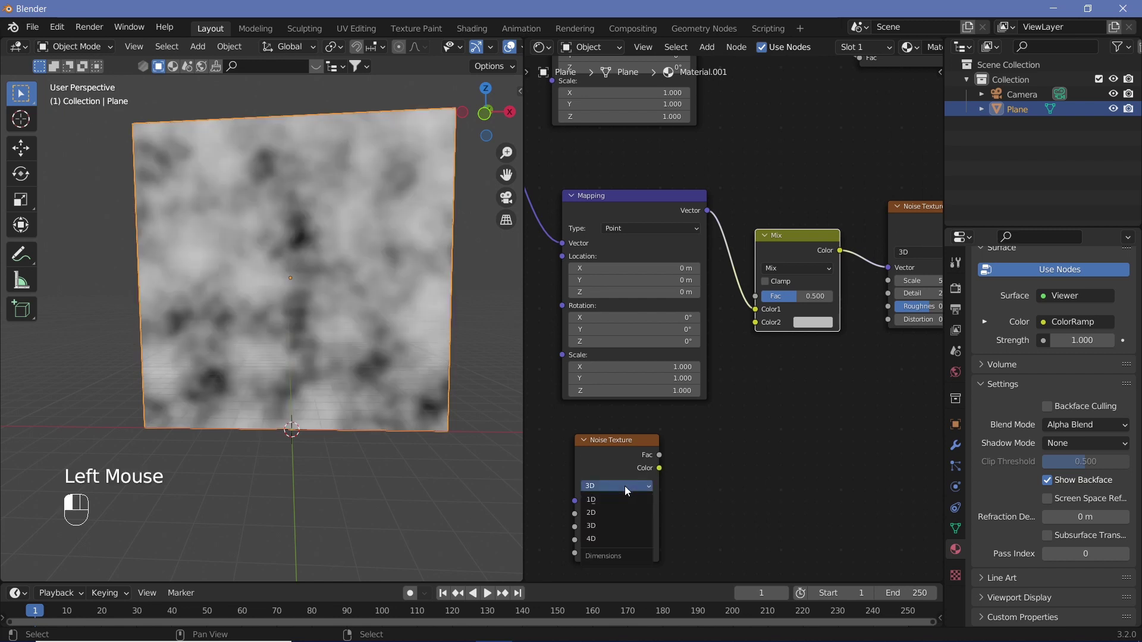
pyautogui.click(624, 499)
pyautogui.moveTo(660, 469); pyautogui.dragTo(756, 322)
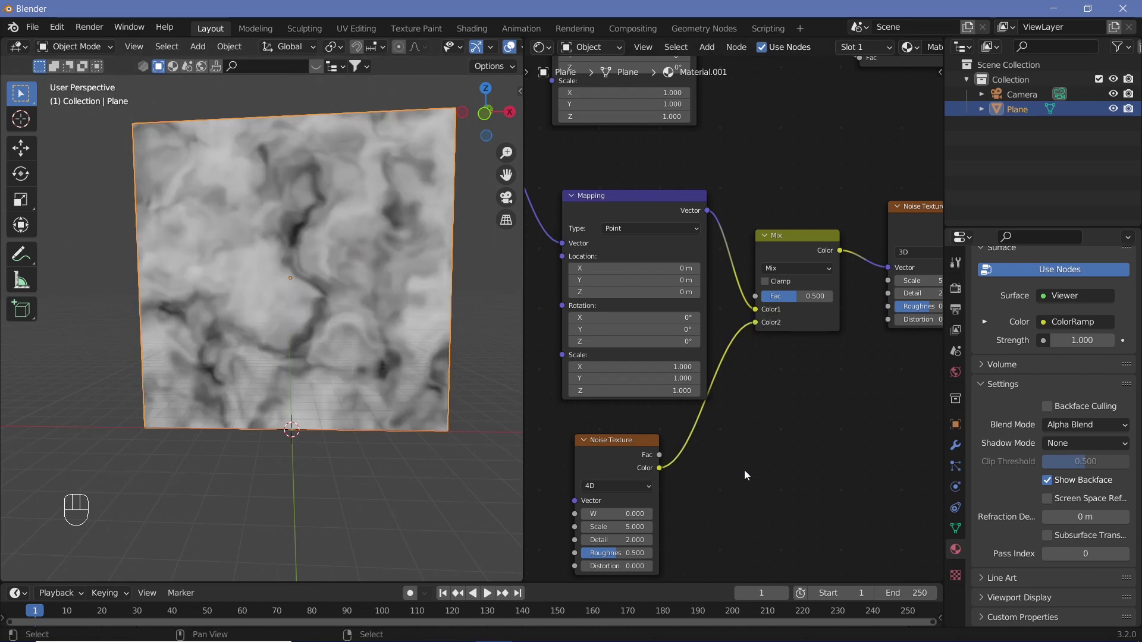
# Drive the 4D Noise Texture's W value with #frame/1000 and play the animation to preview the motion
pyautogui.moveTo(745, 470); pyautogui.dragTo(807, 405, button='middle')
pyautogui.moveTo(672, 448)
pyautogui.keyDown('shift'); pyautogui.mouseDown()
pyautogui.moveTo(717, 448)
pyautogui.moveTo(681, 449)
pyautogui.mouseUp(); pyautogui.keyUp('shift')
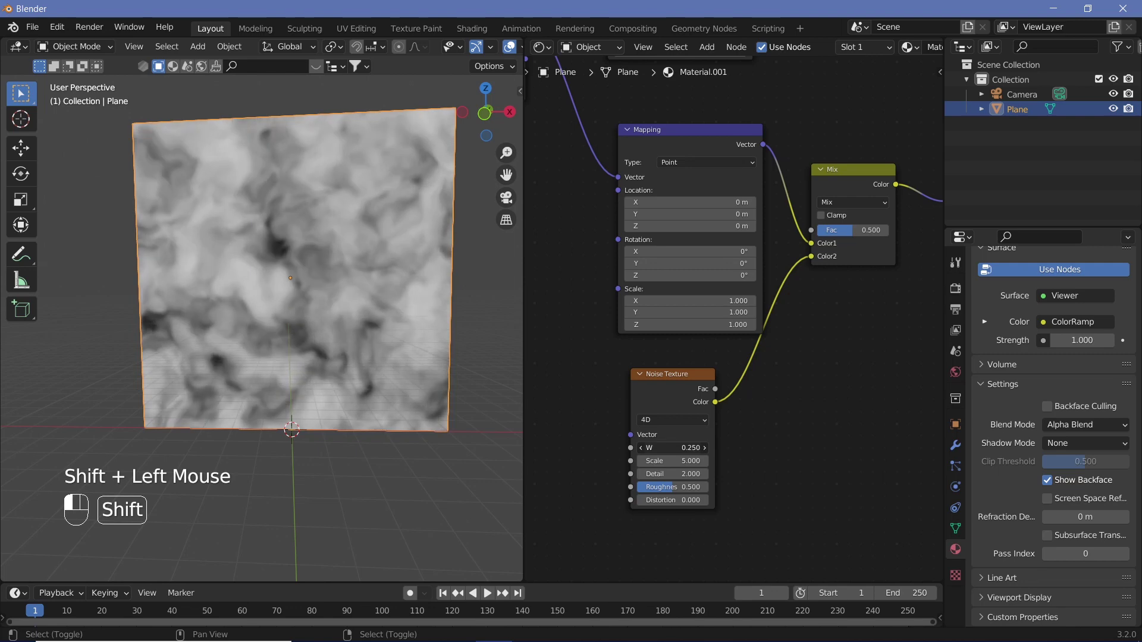
pyautogui.click(681, 449)
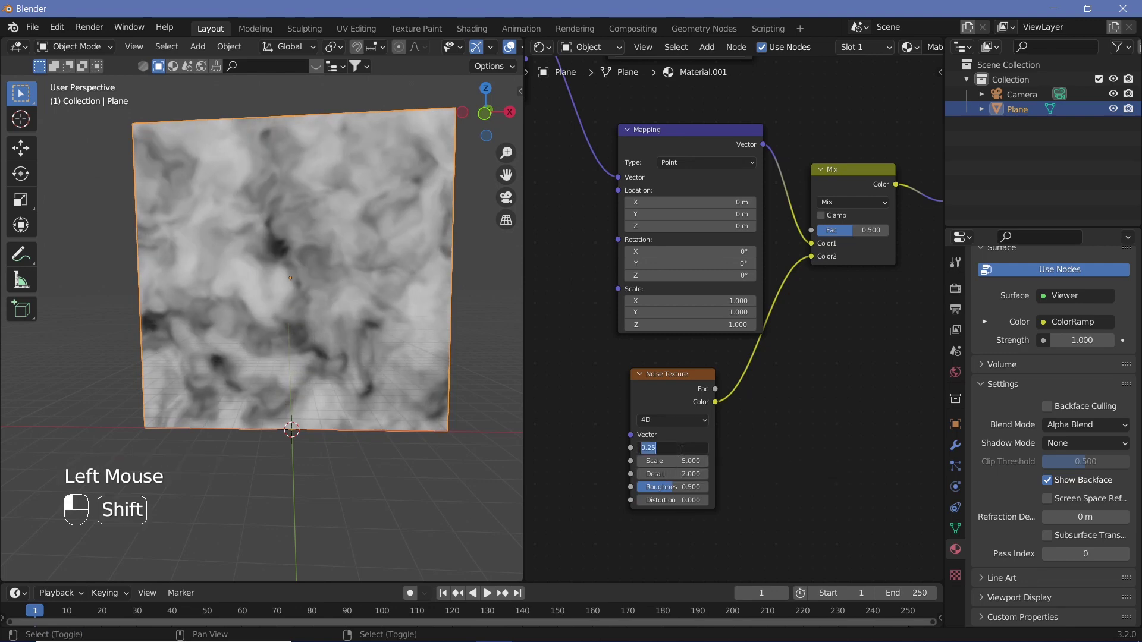
pyautogui.write('#frame/1000')
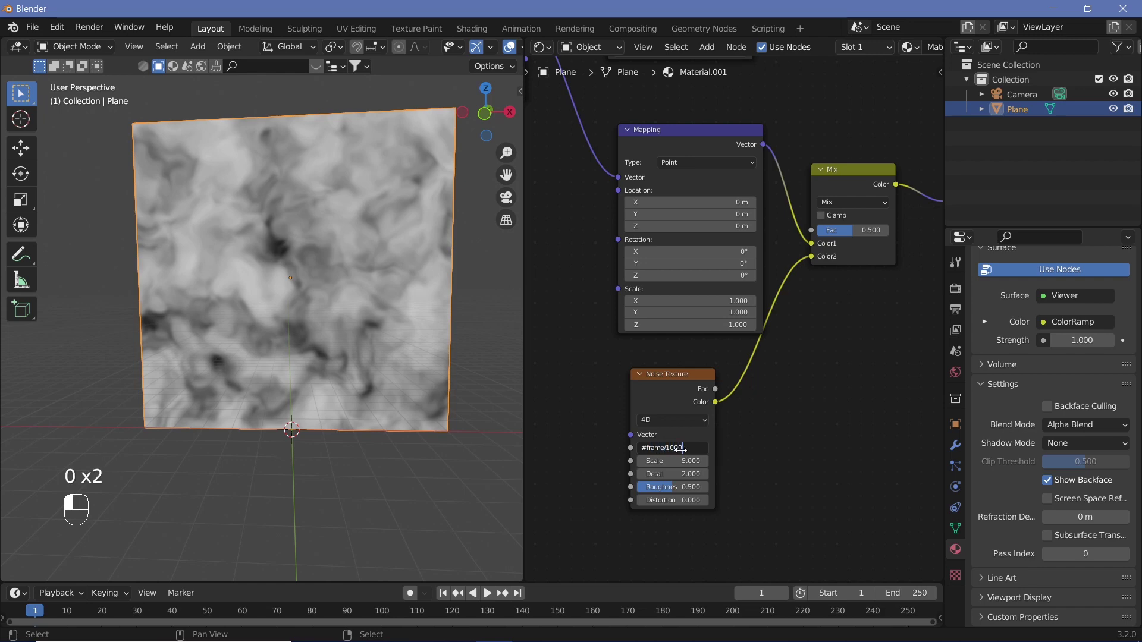
pyautogui.press('Return')
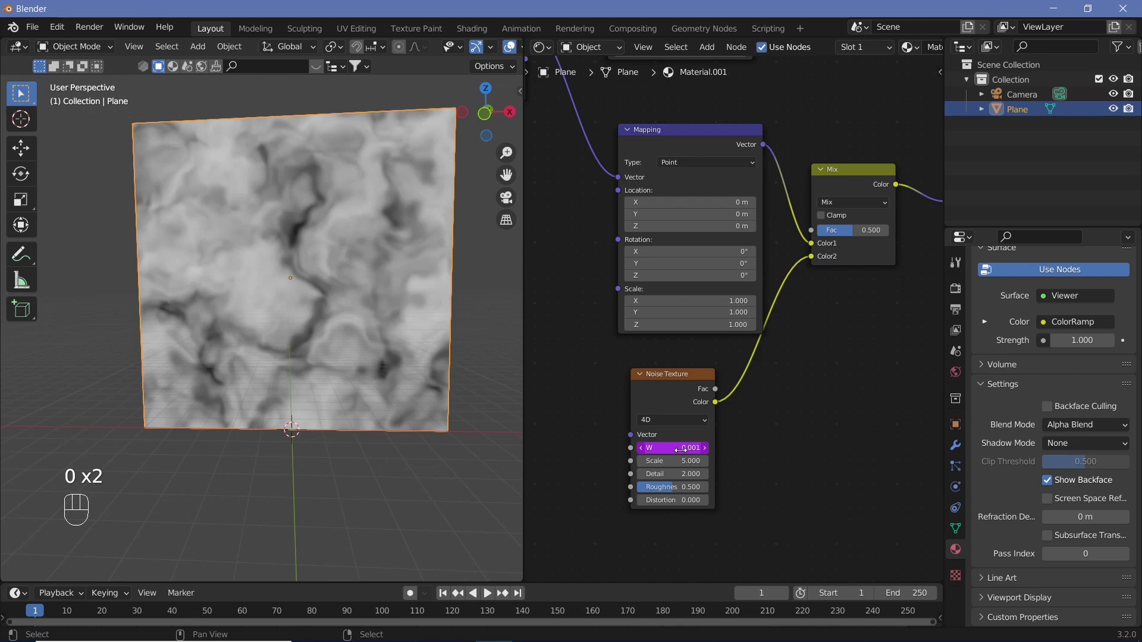
pyautogui.hotkey('shift', 'space')
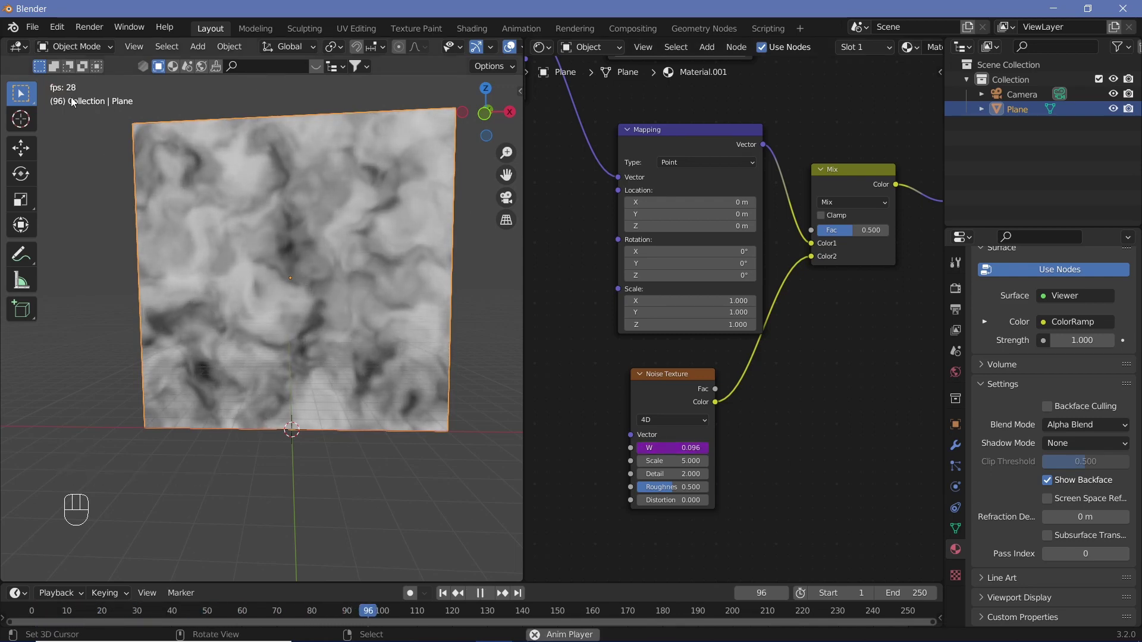
pyautogui.hotkey('shift', 'space')
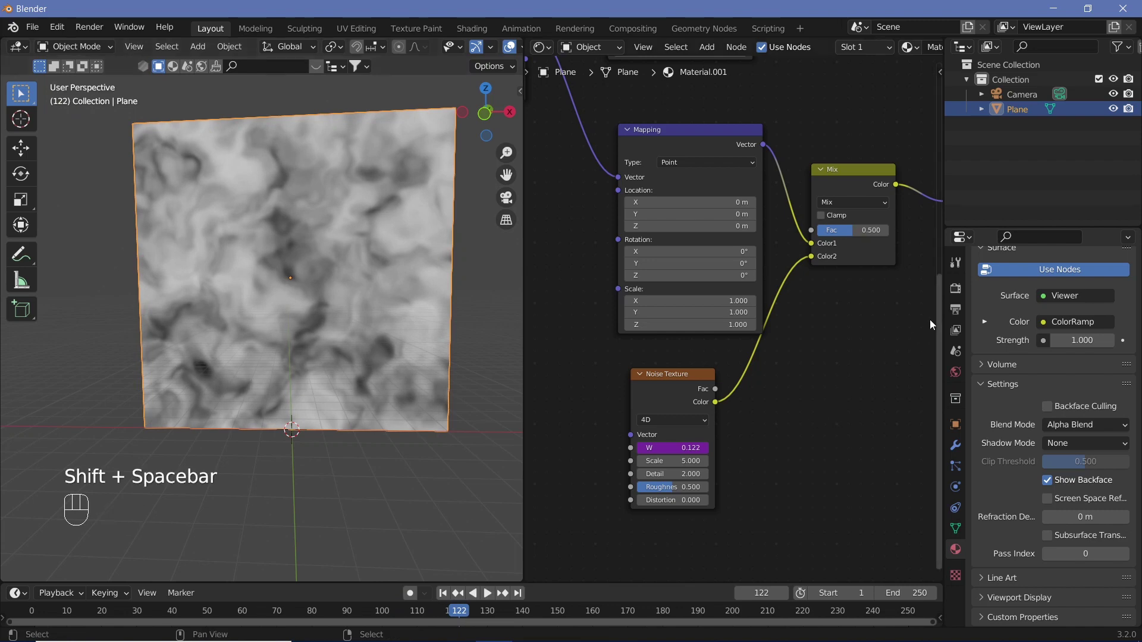
# Set the output frame rate to 30 fps and the end frame to 300
pyautogui.click(956, 310)
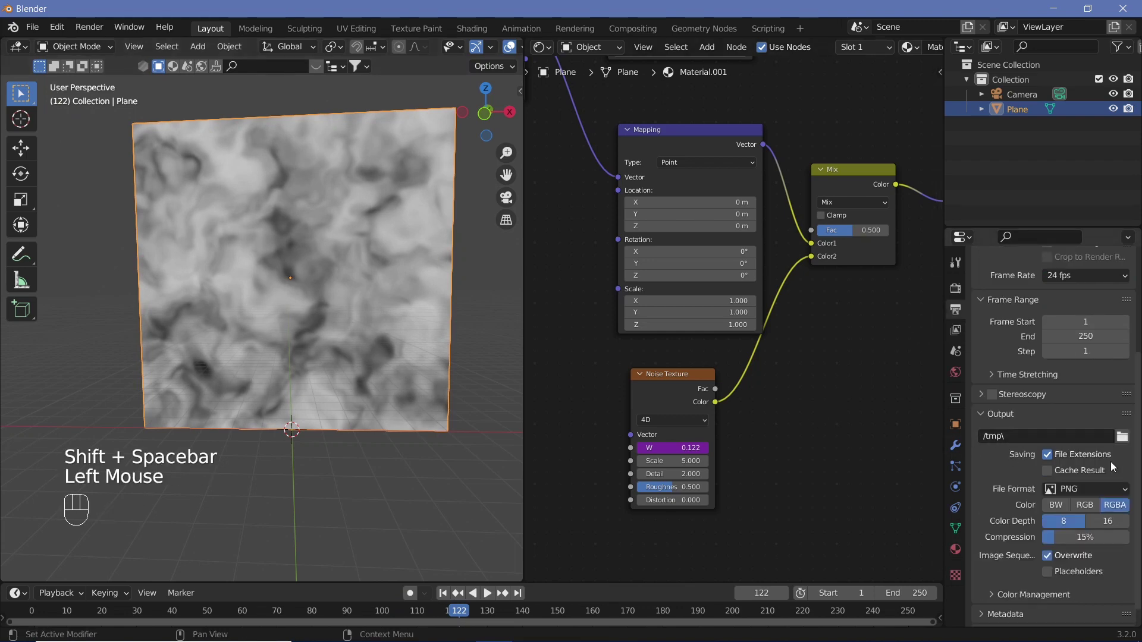
pyautogui.click(1082, 269)
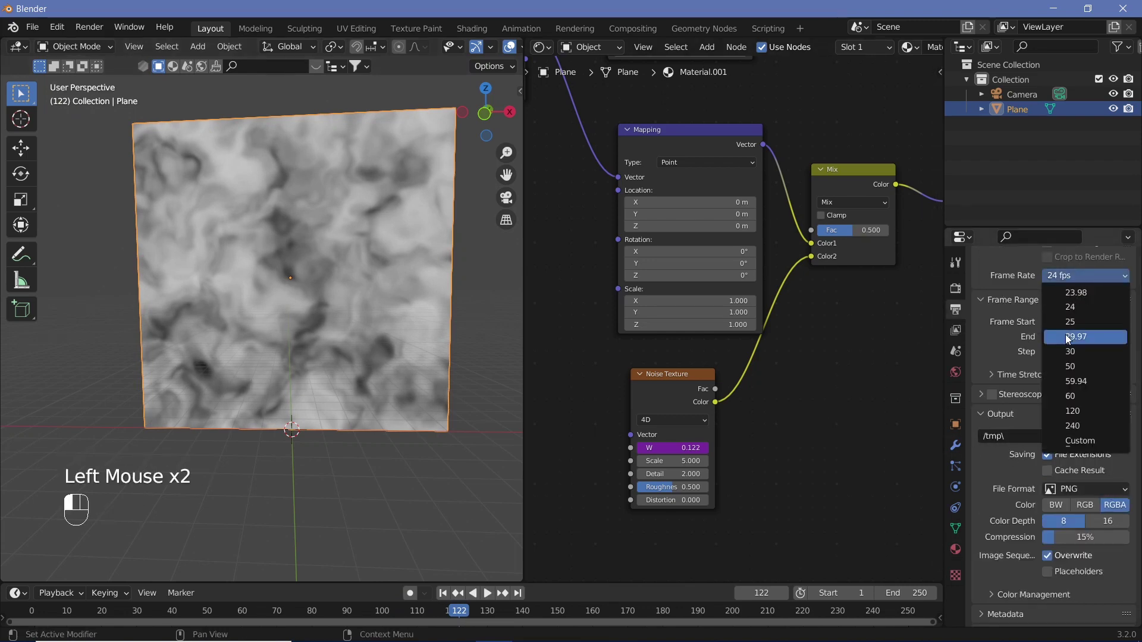
pyautogui.click(1066, 366)
pyautogui.click(1084, 336)
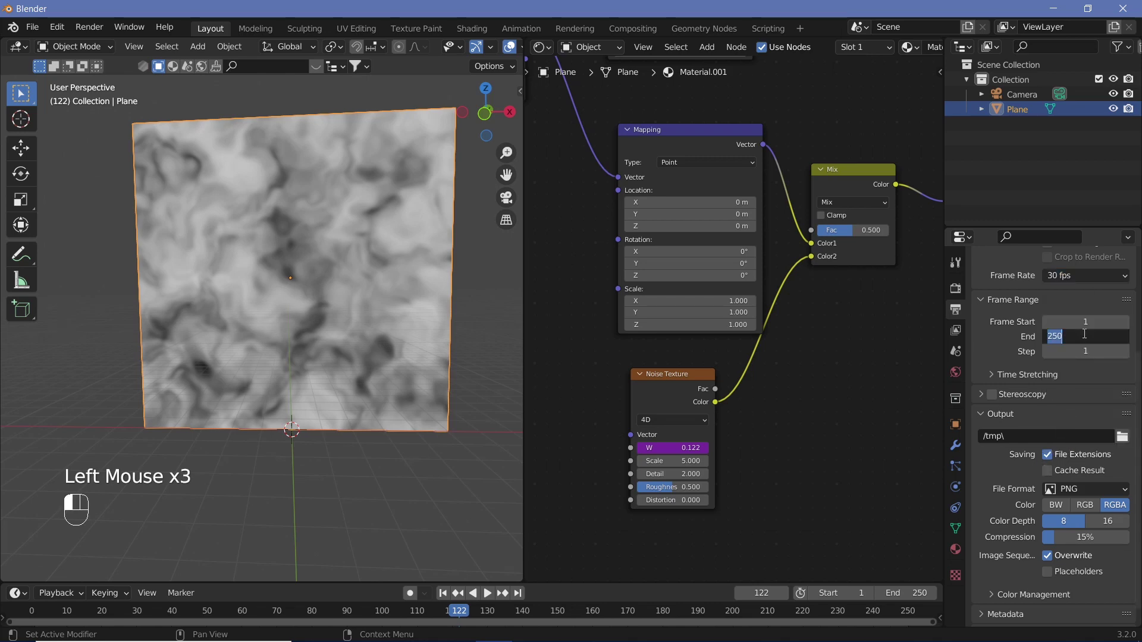
pyautogui.write('300')
pyautogui.press('Return')
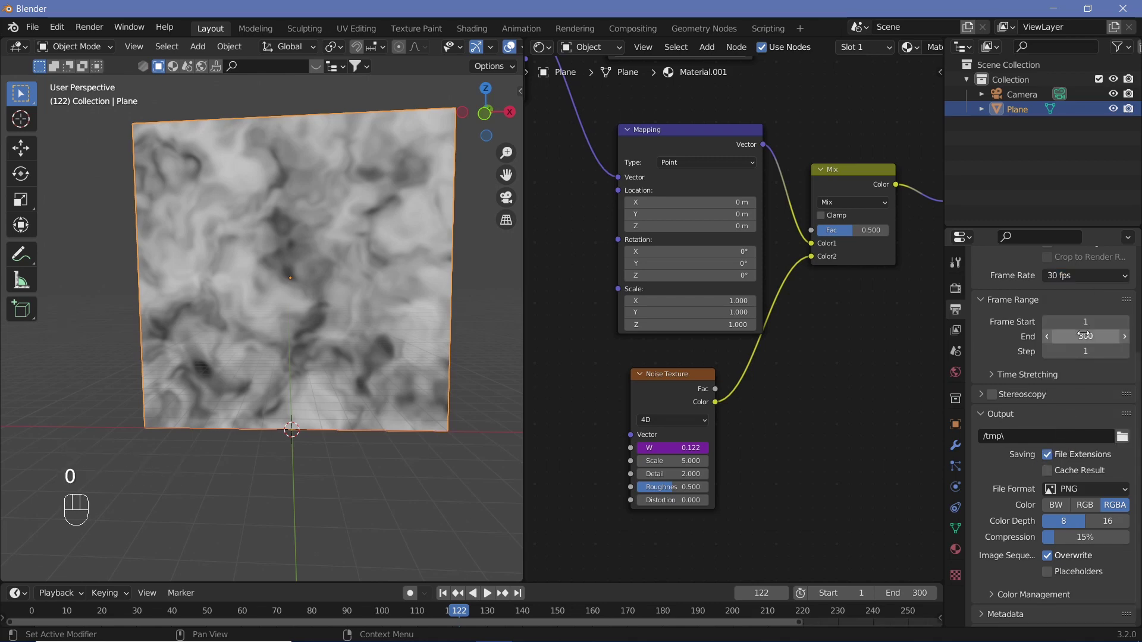
# Raise the factor of the Mix node before the Noise Texture to 0.8, playing the animation to judge the distortion
pyautogui.hotkey('shift', 'space')
pyautogui.hotkey('shift', 'space')
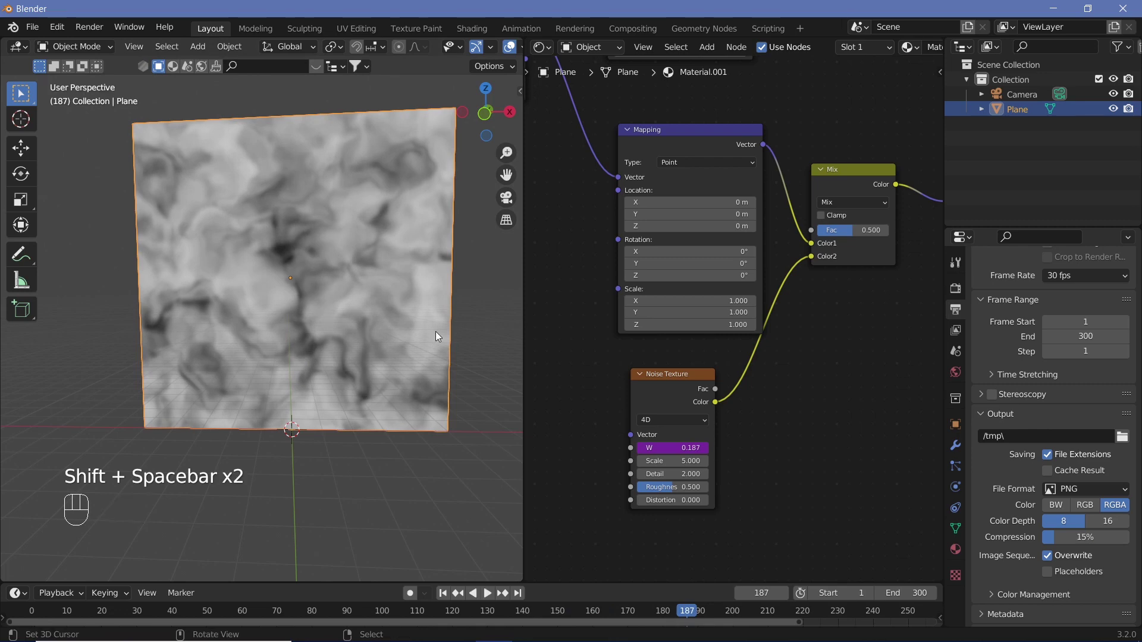
pyautogui.moveTo(863, 323); pyautogui.dragTo(705, 319, button='middle')
pyautogui.moveTo(703, 305)
pyautogui.mouseDown()
pyautogui.moveTo(734, 305)
pyautogui.moveTo(672, 305)
pyautogui.moveTo(744, 305)
pyautogui.moveTo(718, 307)
pyautogui.mouseUp()
pyautogui.hotkey('shift', 'space')
pyautogui.hotkey('shift', 'space')
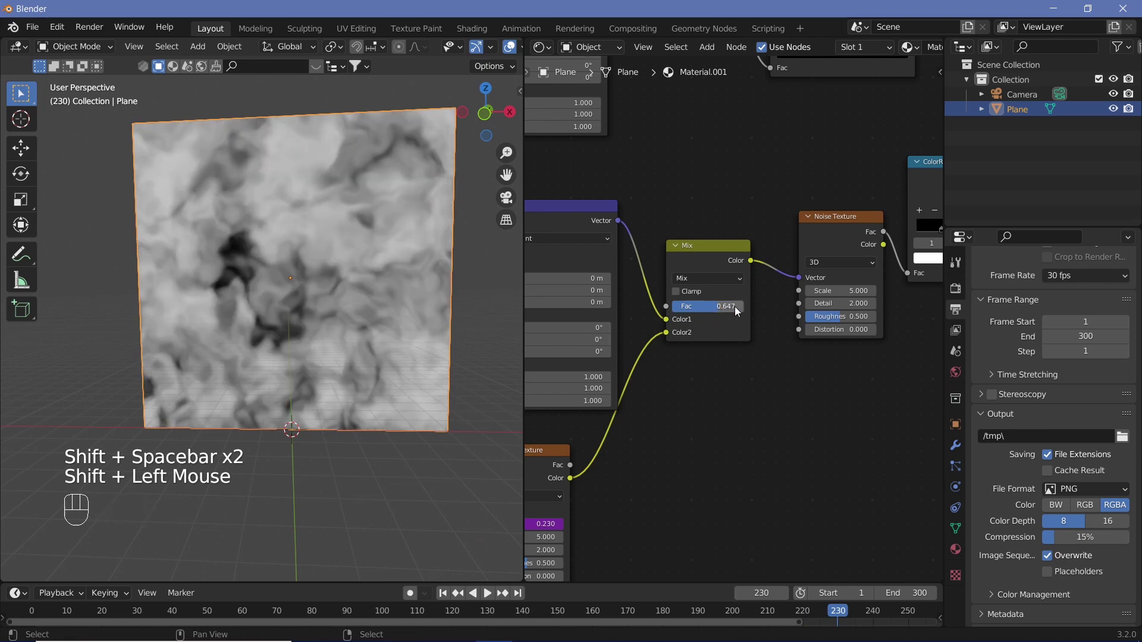
pyautogui.click(695, 297)
pyautogui.click(703, 305)
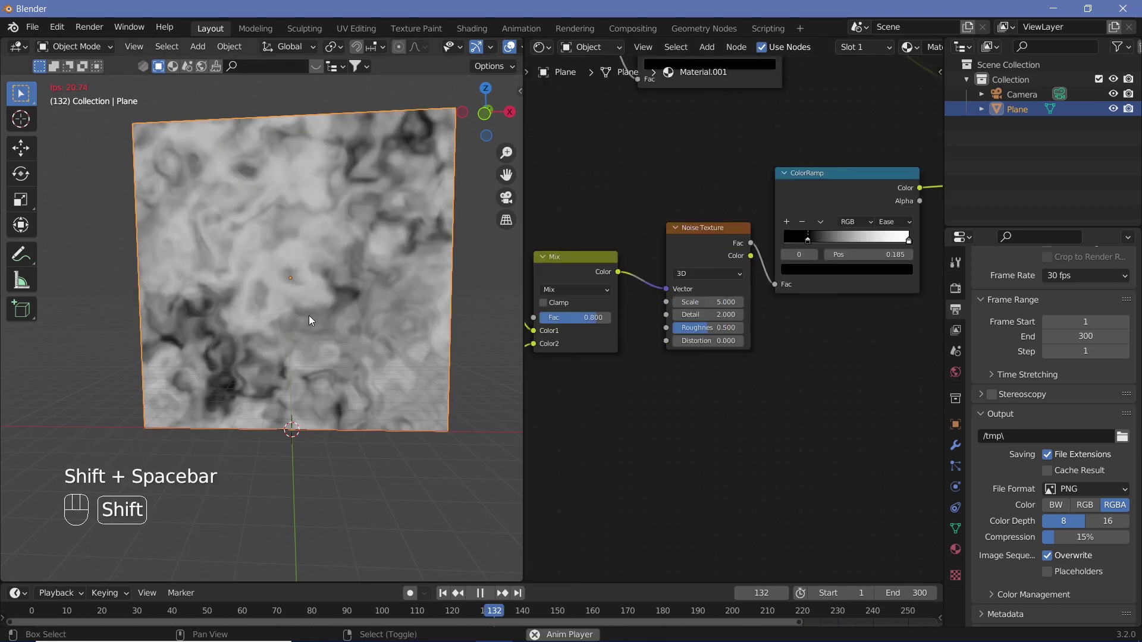
# Stop the playback and add a MixRGB node with blend mode Multiply and factor 1
pyautogui.hotkey('shift', 'space')
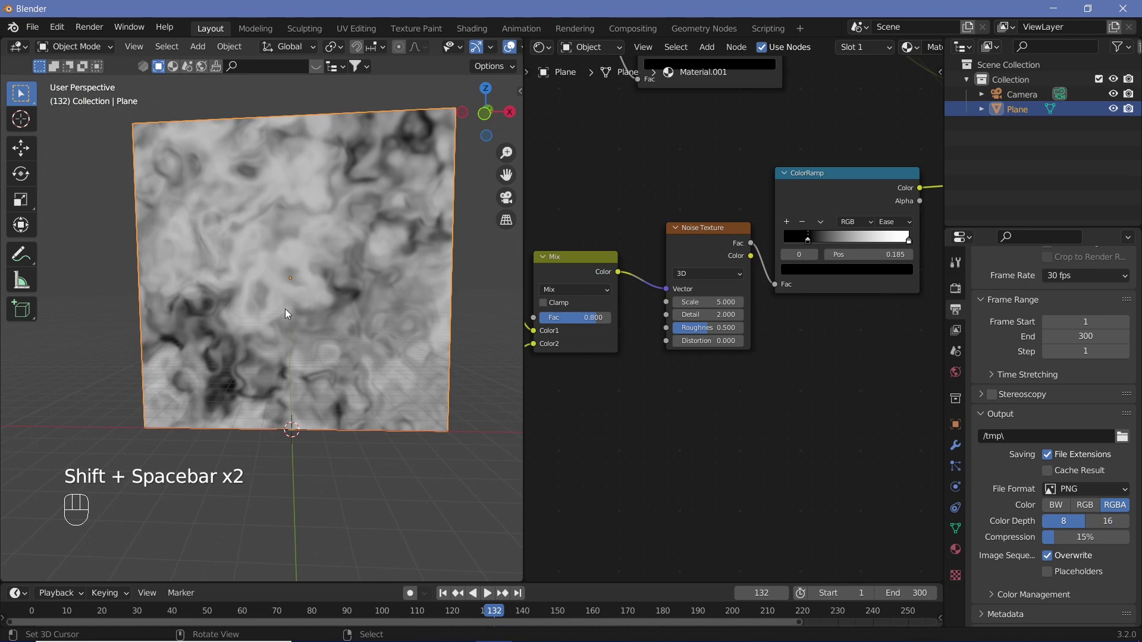
pyautogui.moveTo(849, 333); pyautogui.dragTo(585, 499, button='middle')
pyautogui.moveTo(749, 188); pyautogui.dragTo(778, 171)
pyautogui.moveTo(589, 219); pyautogui.dragTo(708, 209, button='middle')
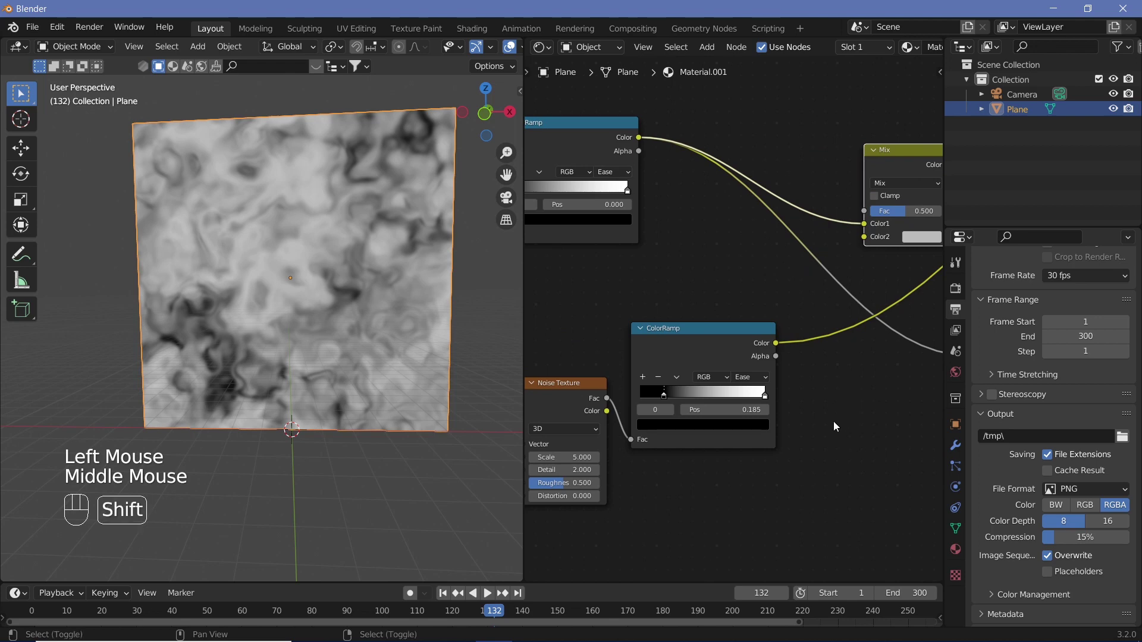
pyautogui.hotkey('shift', 'a')
pyautogui.write('mix')
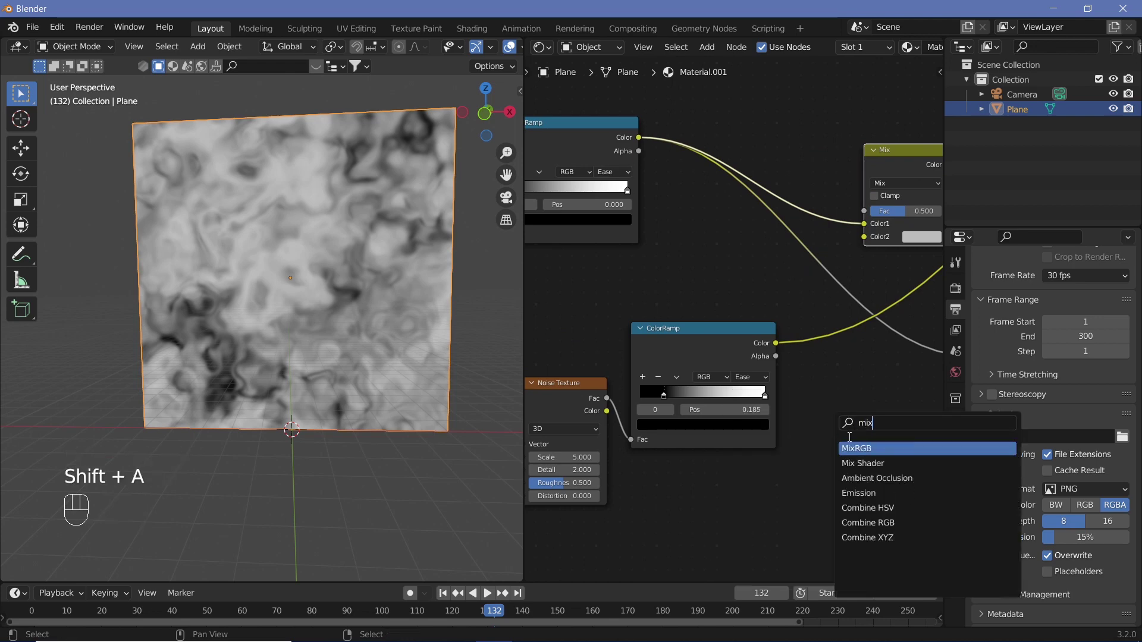
pyautogui.click(849, 449)
pyautogui.click(844, 462)
pyautogui.click(852, 477)
pyautogui.click(855, 385)
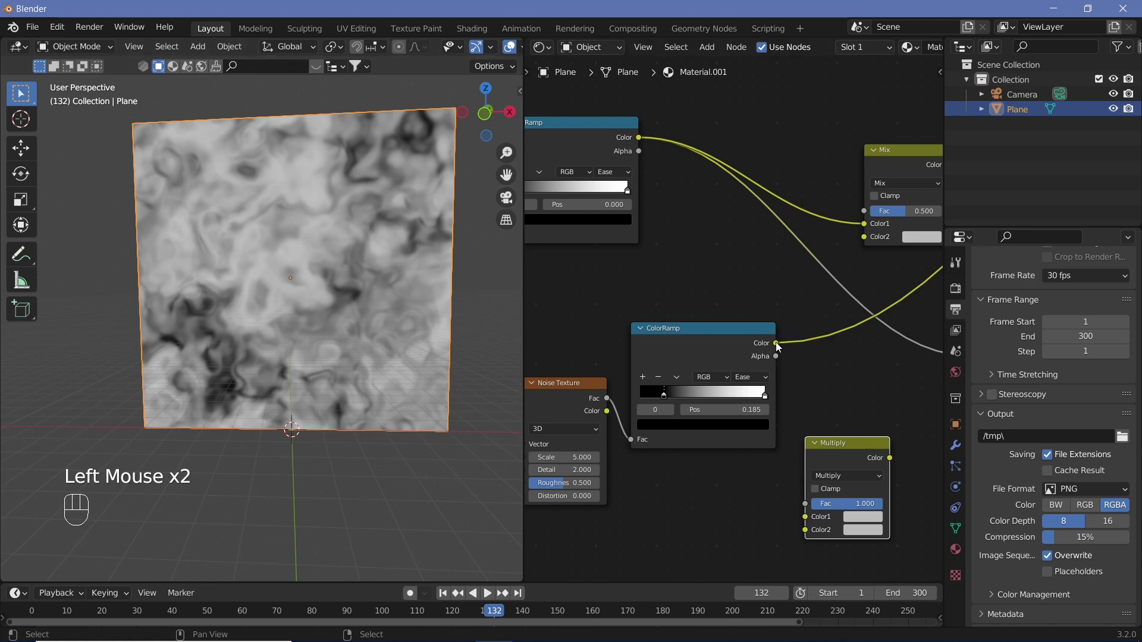
# Connect the gradient ColorRamp to the Multiply node's Color1, the noise ColorRamp to Color2, and its output to the Mix node's Color1
pyautogui.moveTo(776, 343); pyautogui.dragTo(800, 538)
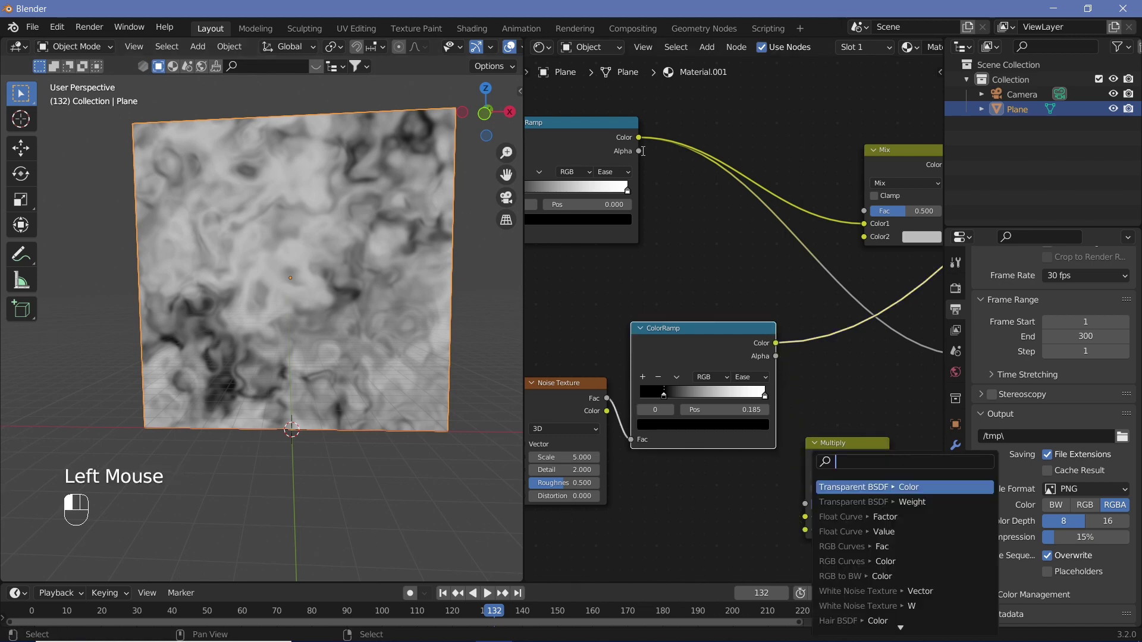
pyautogui.moveTo(639, 137); pyautogui.dragTo(821, 516)
pyautogui.moveTo(829, 444); pyautogui.dragTo(858, 232)
pyautogui.moveTo(875, 341); pyautogui.dragTo(775, 382, button='middle')
pyautogui.moveTo(751, 277); pyautogui.dragTo(765, 279)
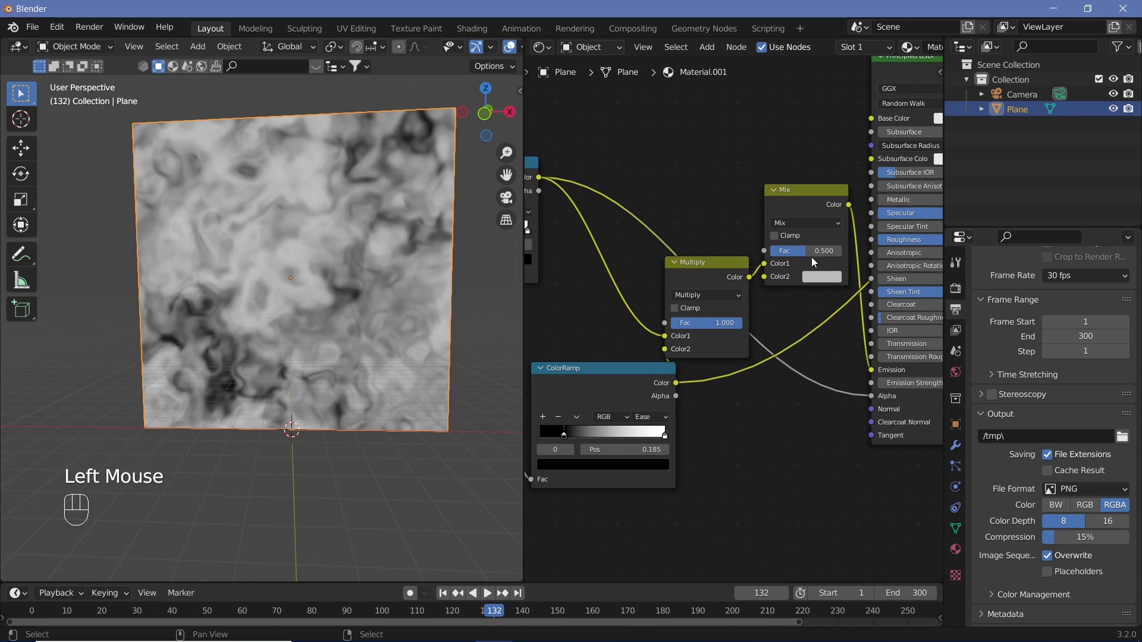
# Route the Principled BSDF back to the material output and set the adjacent Mix factor to 0, playing the animation to check it
pyautogui.moveTo(821, 353); pyautogui.dragTo(649, 332, button='middle')
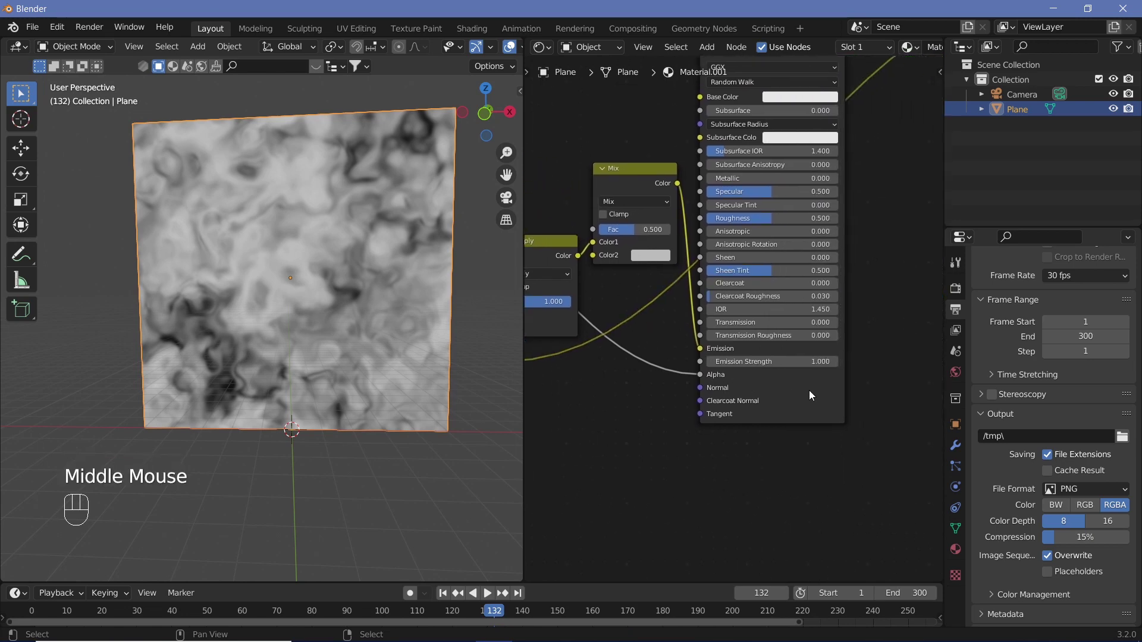
pyautogui.keyDown('ctrl'); pyautogui.keyDown('shift'); pyautogui.click(814, 396); pyautogui.keyUp('shift'); pyautogui.keyUp('ctrl')
pyautogui.moveTo(892, 231); pyautogui.dragTo(891, 362, button='middle')
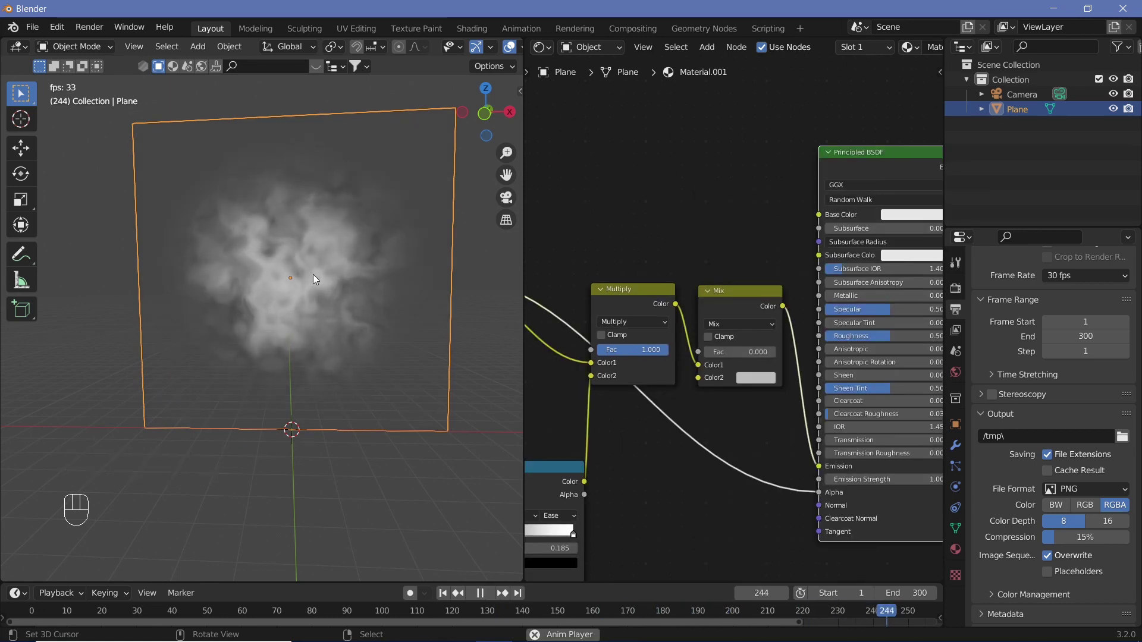
pyautogui.hotkey('shift', 'space')
# Set Color2 of the Mix node before the Principled BSDF to a bright, fully saturated green with hue 0.333
pyautogui.keyDown('ctrl'); pyautogui.moveTo(755, 426); pyautogui.dragTo(758, 315, button='middle'); pyautogui.keyUp('ctrl')
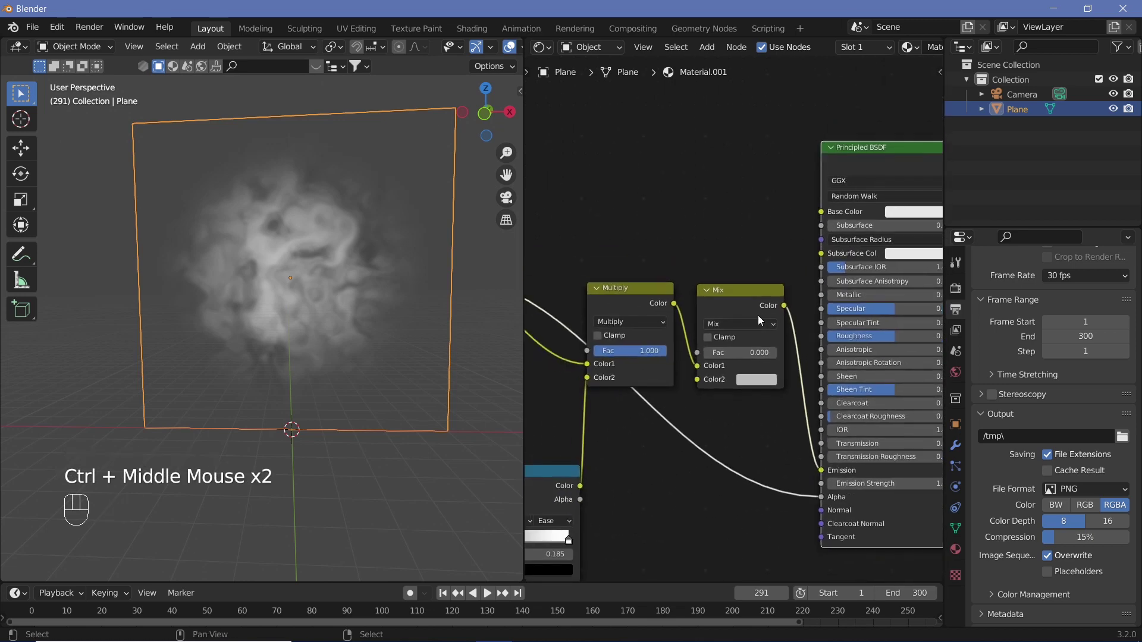
pyautogui.click(742, 379)
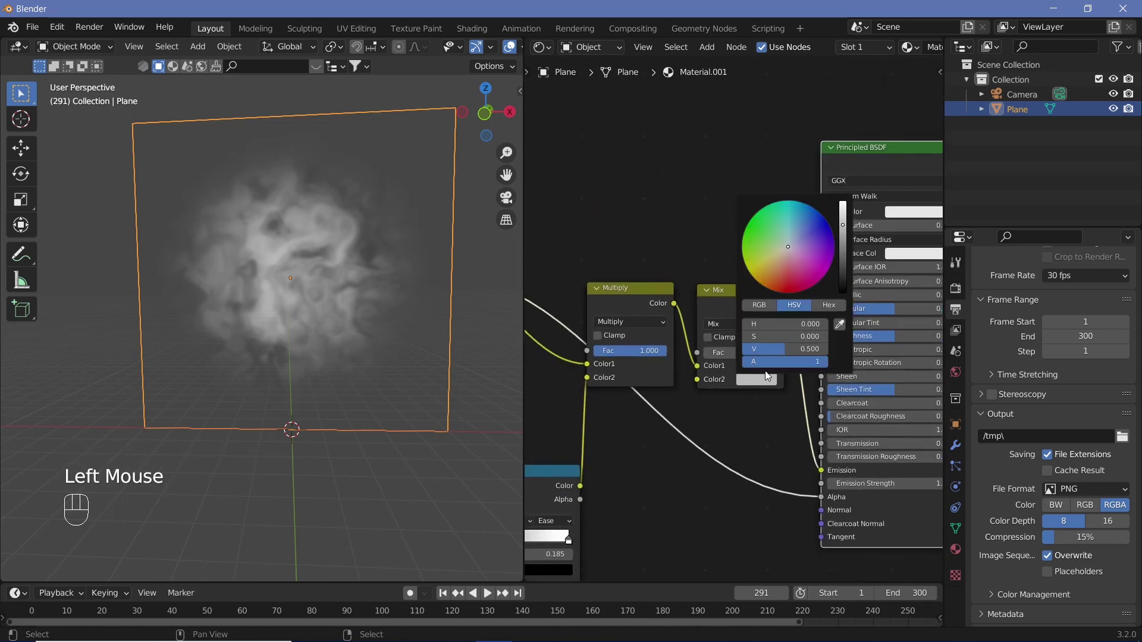
pyautogui.moveTo(774, 238); pyautogui.dragTo(748, 223)
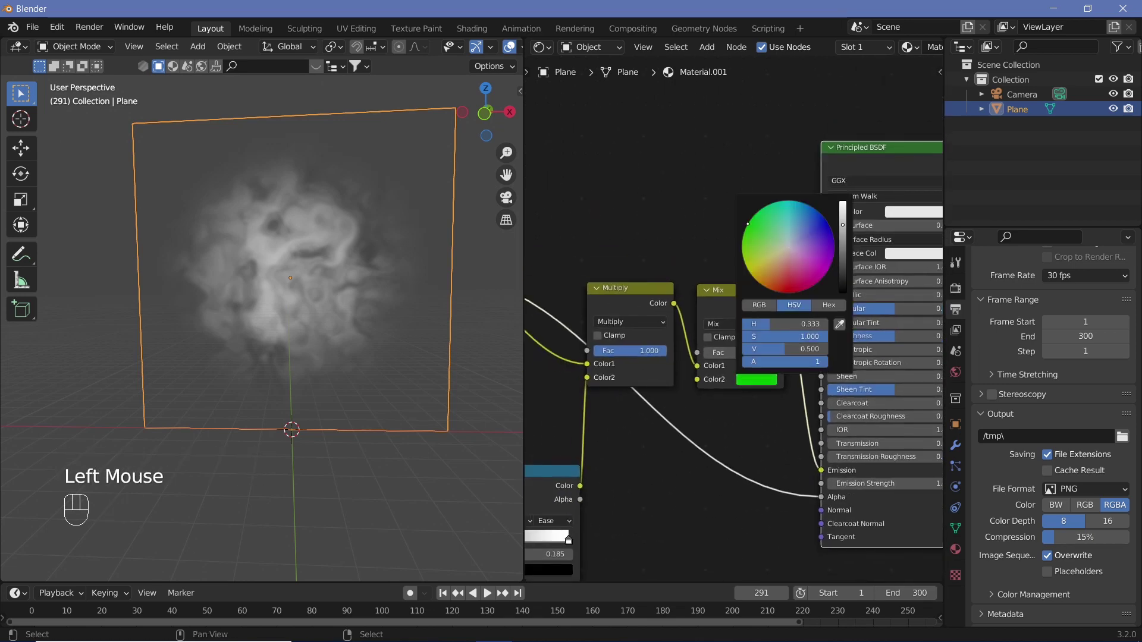
pyautogui.click(844, 214)
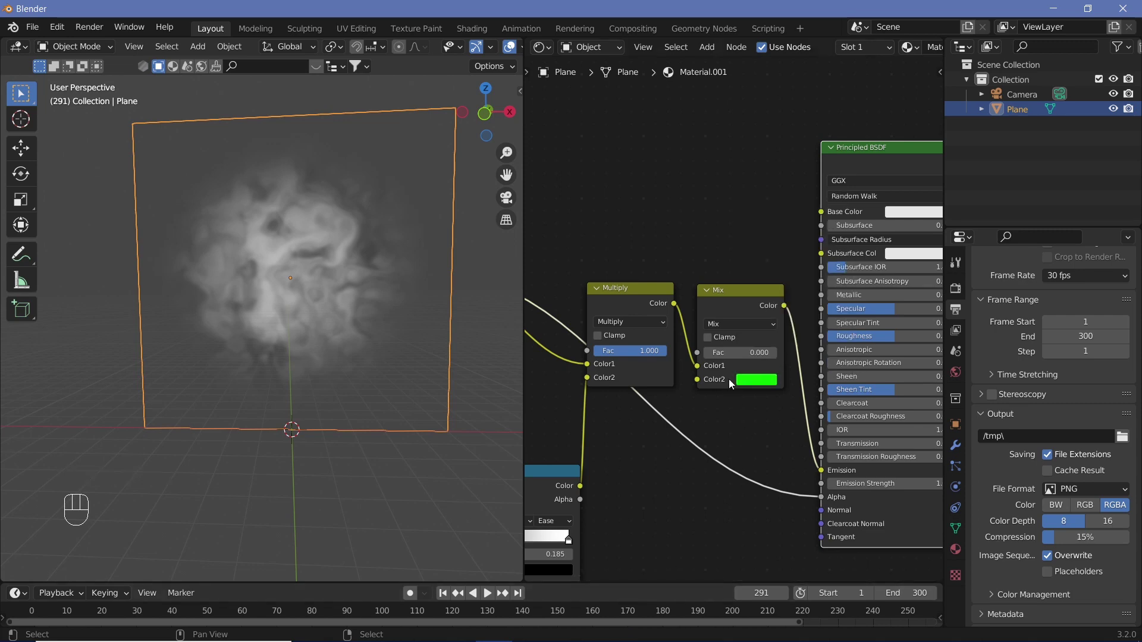
# Set the green Mix node's factor to about 0.193 and connect the Multiply node's Color output to the Principled BSDF's Alpha
pyautogui.keyDown('shift'); pyautogui.moveTo(705, 352); pyautogui.dragTo(719, 353); pyautogui.keyUp('shift')
pyautogui.moveTo(697, 332); pyautogui.dragTo(721, 333, button='middle')
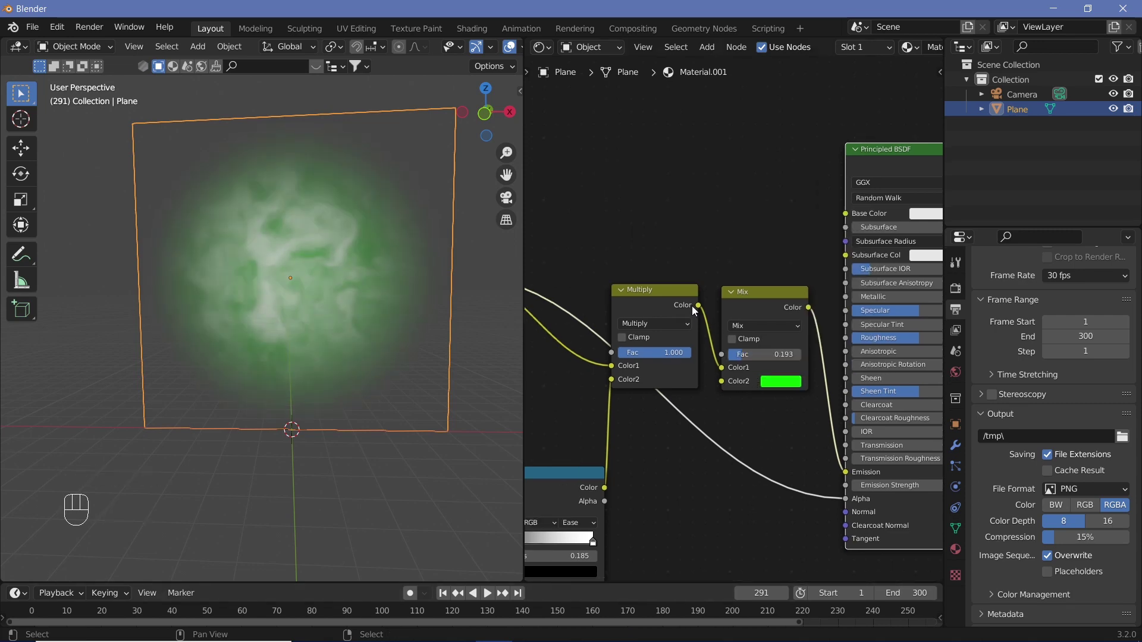
pyautogui.moveTo(699, 306); pyautogui.dragTo(857, 504)
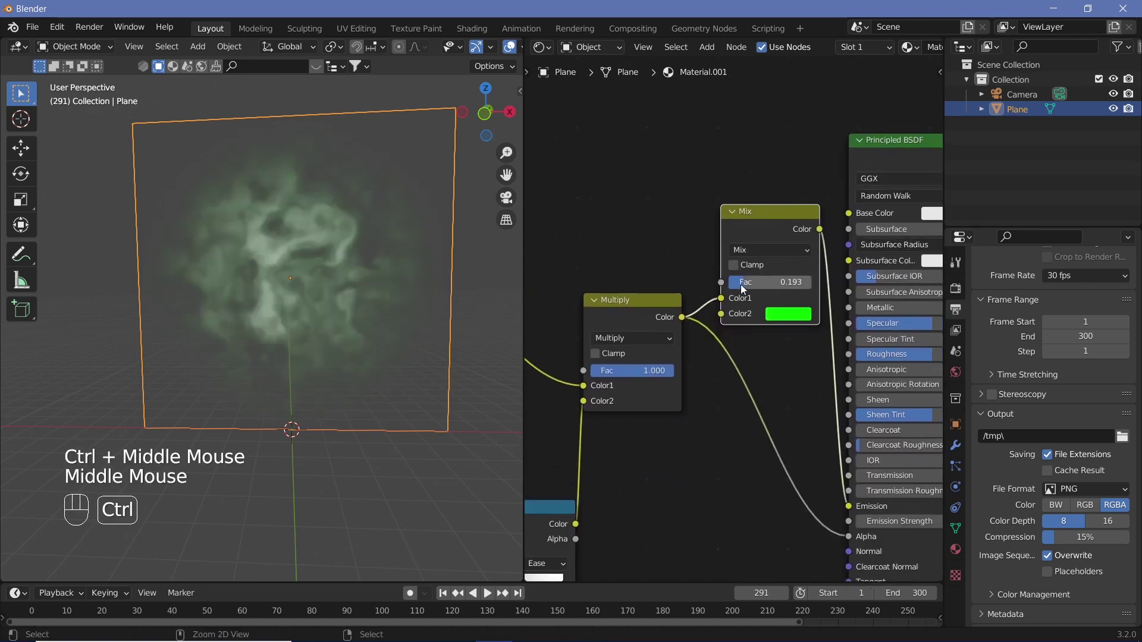
# Set the green Mix node's factor to 0.6 and the Principled BSDF's Emission Strength to 5
pyautogui.keyDown('ctrl'); pyautogui.click(747, 287); pyautogui.keyUp('ctrl')
pyautogui.write('0.6')
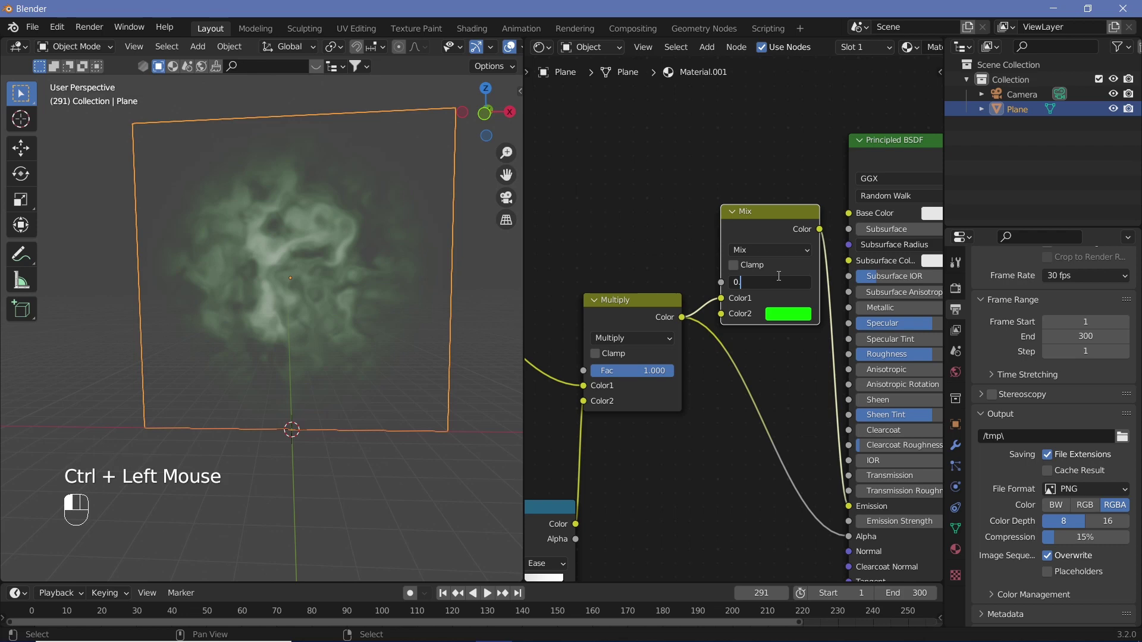
pyautogui.press('Return')
pyautogui.moveTo(812, 488); pyautogui.dragTo(688, 392, button='middle')
pyautogui.moveTo(809, 425)
pyautogui.mouseDown()
pyautogui.moveTo(856, 425)
pyautogui.moveTo(821, 425)
pyautogui.mouseUp()
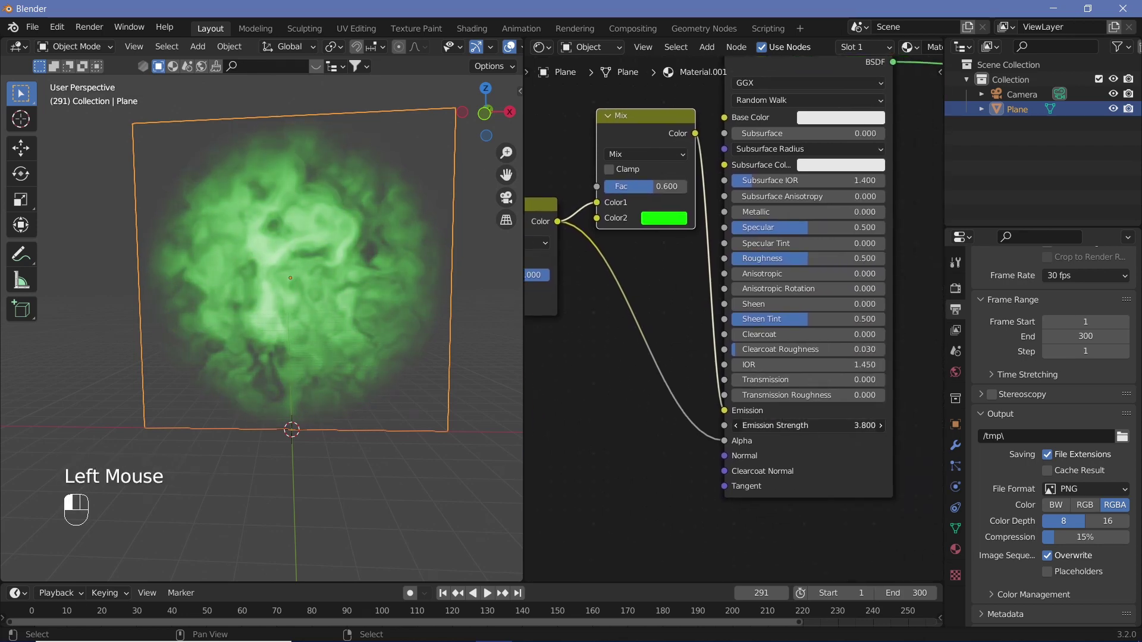
pyautogui.press('Return')
# Enable Bloom in the Eevee render settings and hide the viewport overlays
pyautogui.click(955, 289)
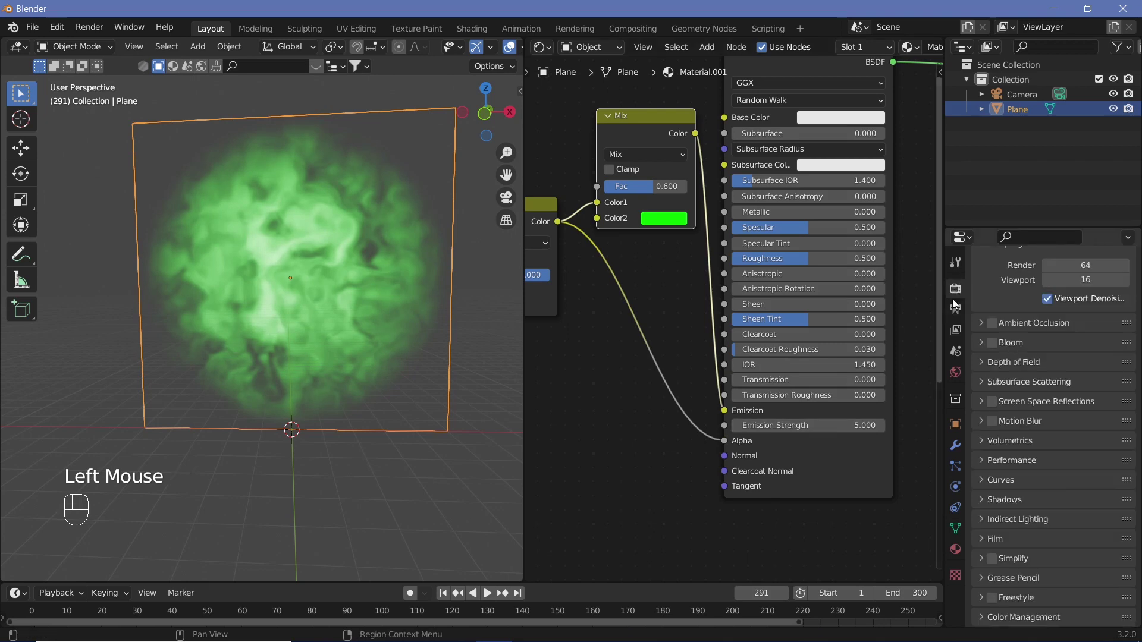
pyautogui.click(992, 343)
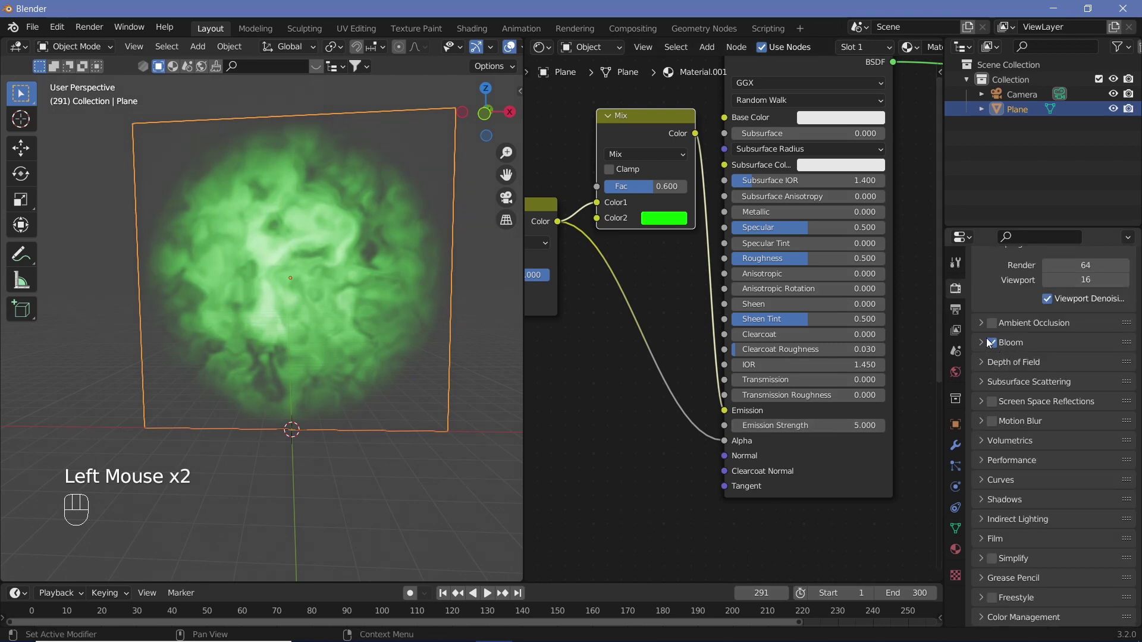
pyautogui.click(510, 48)
# Set the World background color to black
pyautogui.click(955, 373)
pyautogui.click(1075, 385)
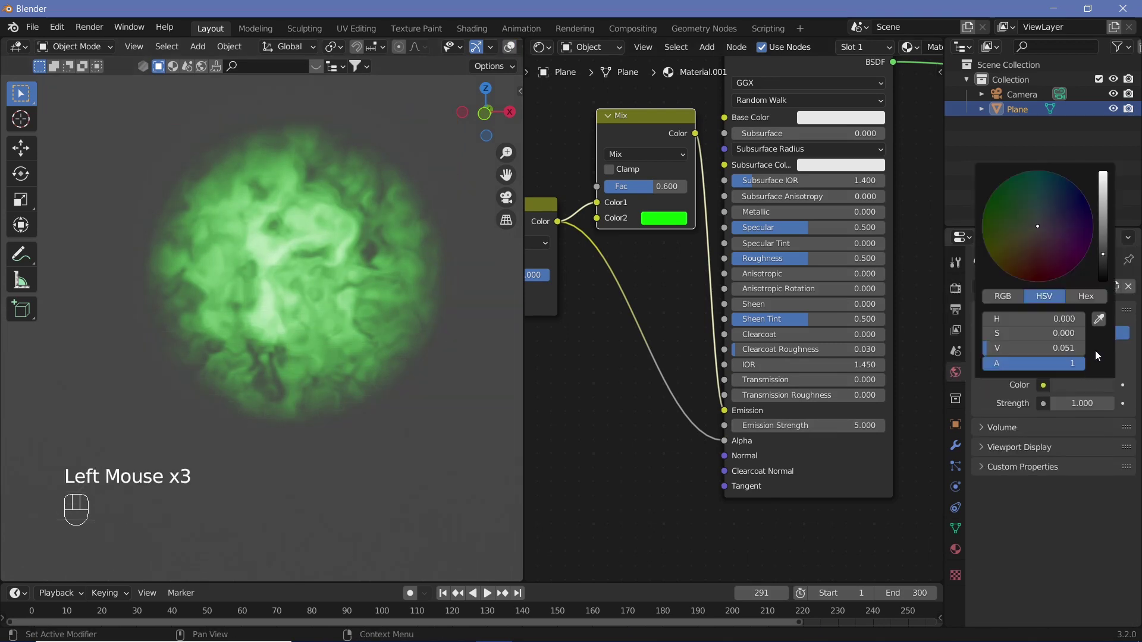
pyautogui.moveTo(1098, 259); pyautogui.dragTo(1098, 275)
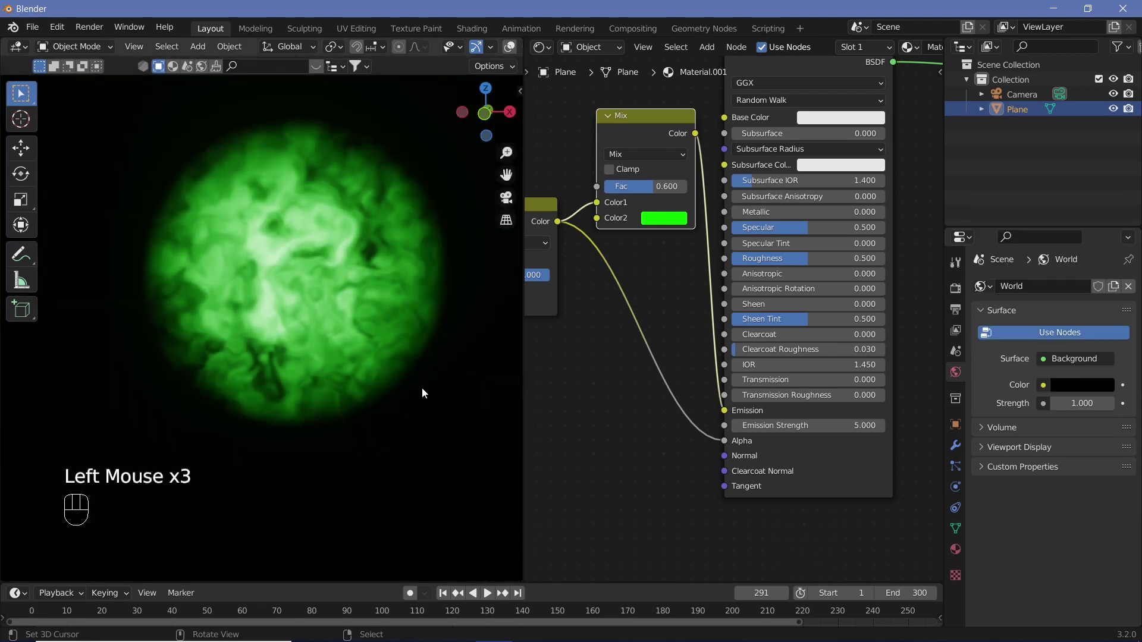
# Set Emission Strength to 10 and move the noise ColorRamp's black stop to about 0.27 while the animation plays
pyautogui.moveTo(681, 264); pyautogui.dragTo(726, 288, button='middle')
pyautogui.click(841, 449)
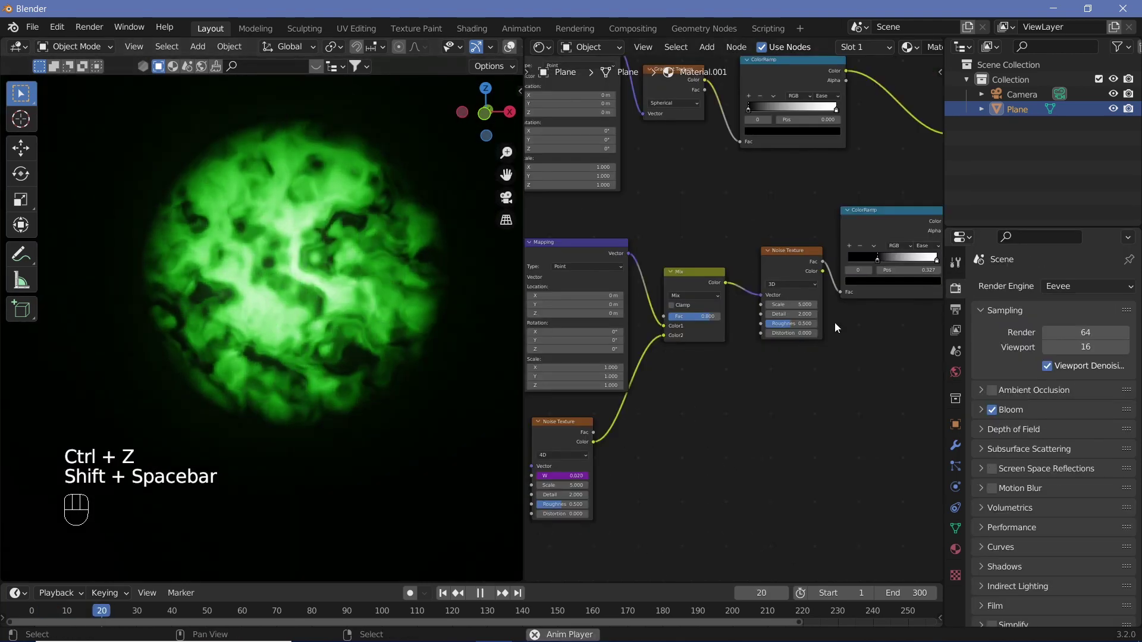
pyautogui.moveTo(833, 322); pyautogui.dragTo(762, 312, button='middle')
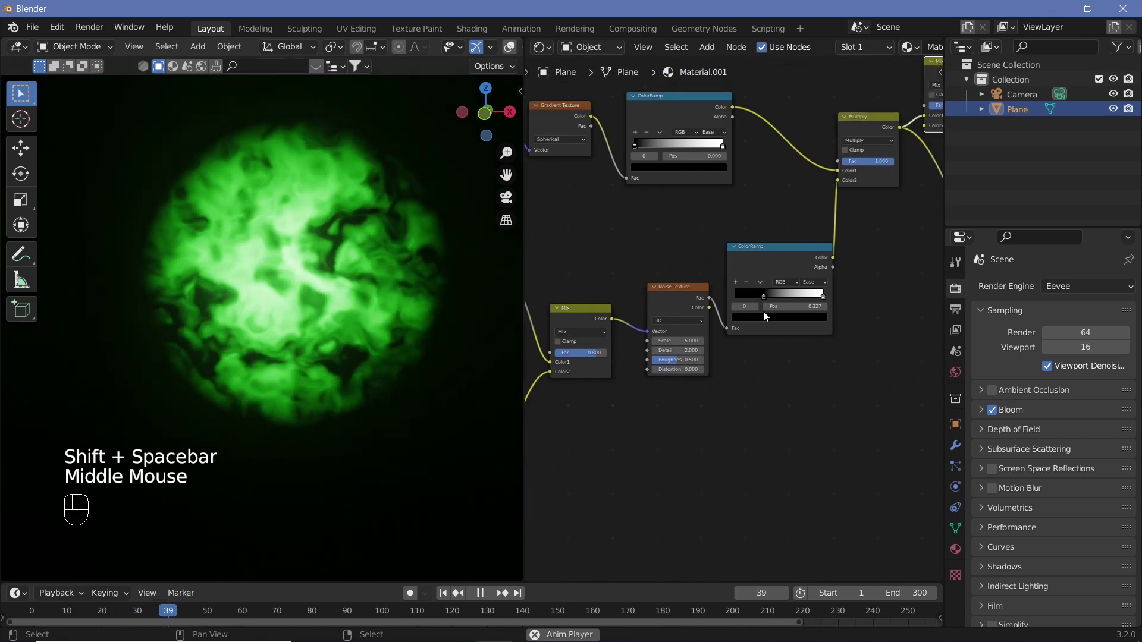
pyautogui.moveTo(764, 295)
pyautogui.mouseDown()
pyautogui.moveTo(749, 298)
pyautogui.moveTo(762, 297)
pyautogui.mouseUp()
# Set the scale of the 3D Noise Texture feeding the ColorRamp to 10
pyautogui.moveTo(741, 338); pyautogui.dragTo(870, 275, button='middle')
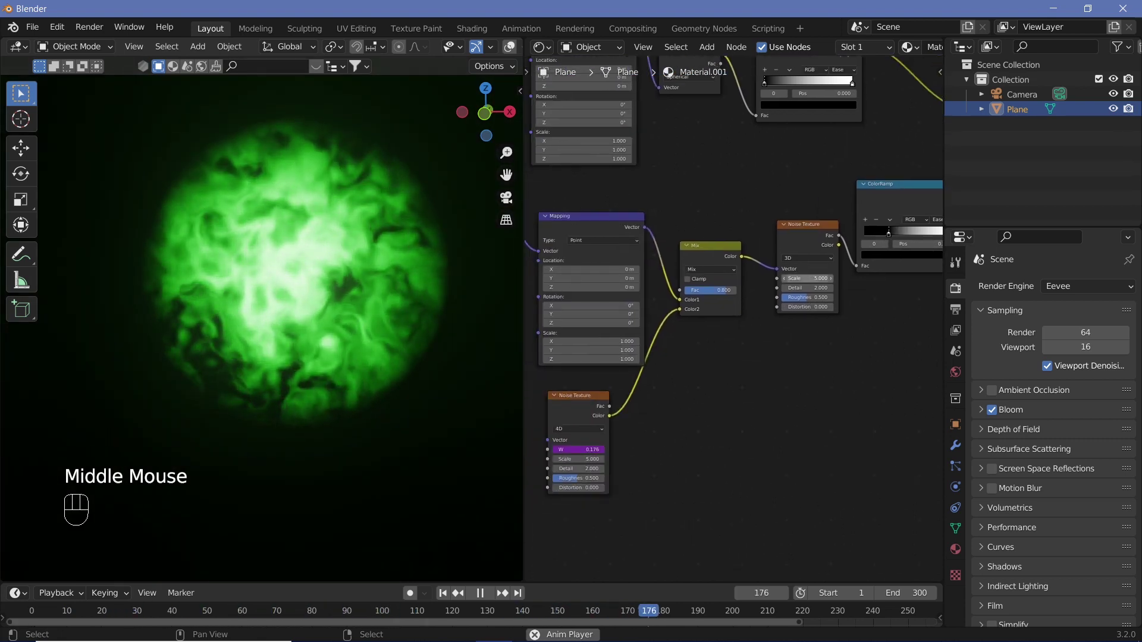
pyautogui.click(807, 279)
pyautogui.write('10')
pyautogui.press('Return')
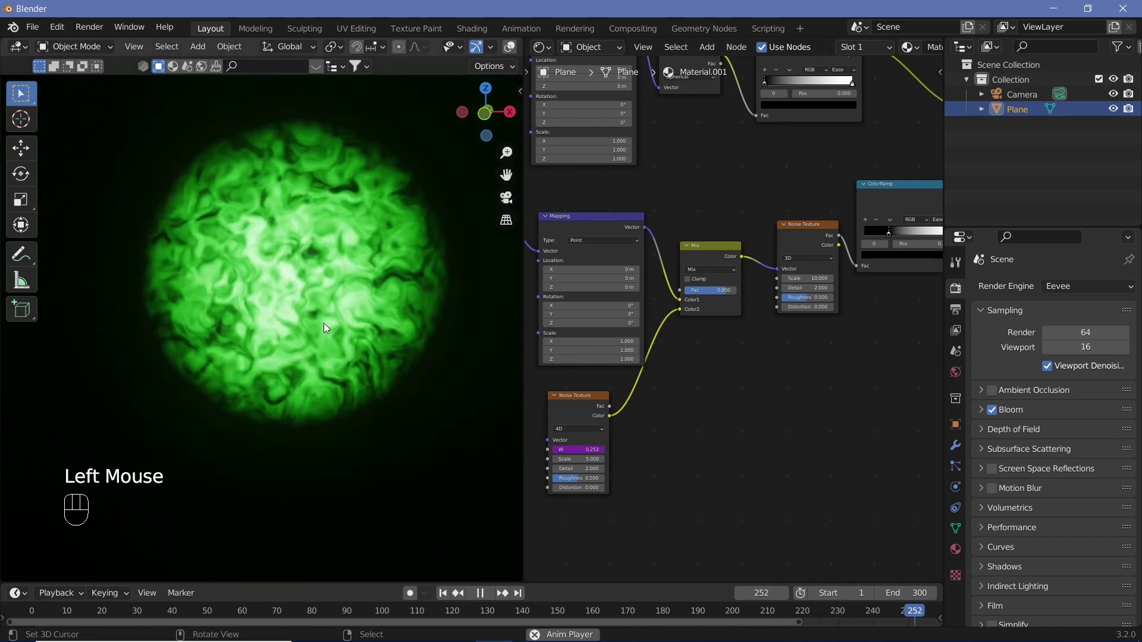
# Try a lower scale on the animated 4D Noise Texture, then set it to 8
pyautogui.moveTo(699, 407); pyautogui.dragTo(744, 366, button='middle')
pyautogui.moveTo(622, 426); pyautogui.dragTo(607, 426)
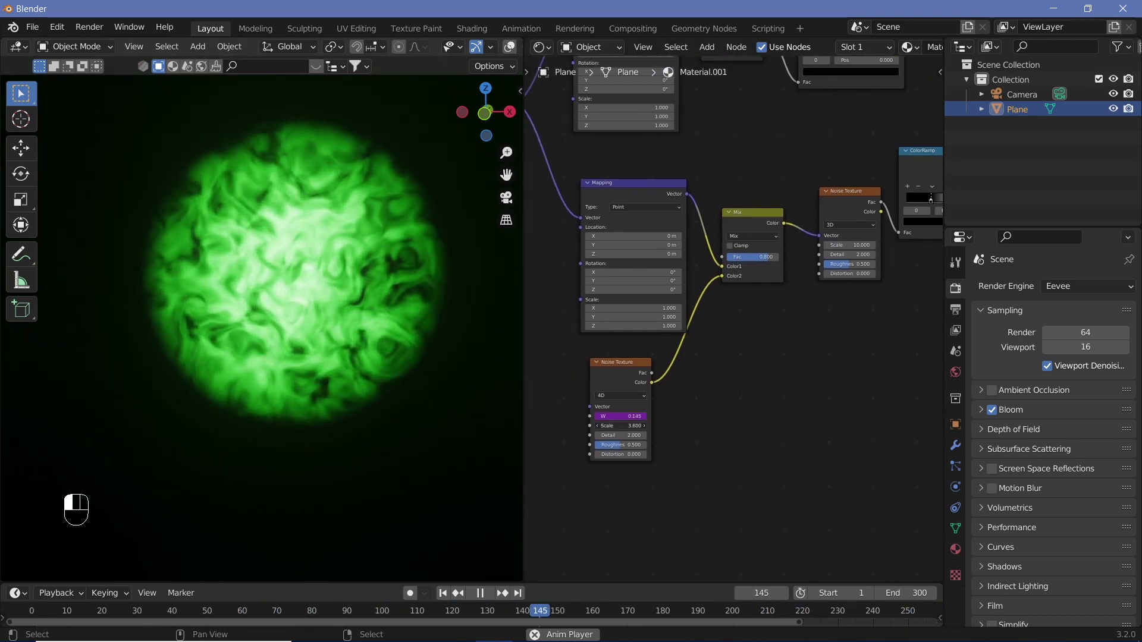
pyautogui.click(637, 427)
pyautogui.write('8')
pyautogui.press('Return')
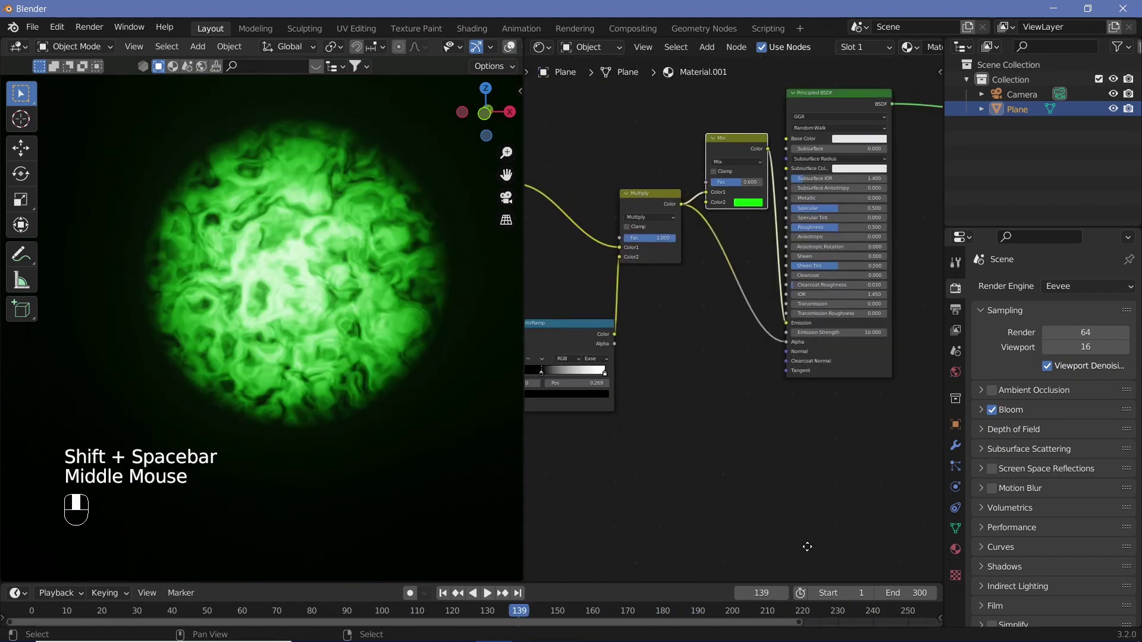
# Set the green Mix node's factor to 0.8 and play the animation to review the effect
pyautogui.moveTo(807, 546); pyautogui.dragTo(788, 564, button='middle')
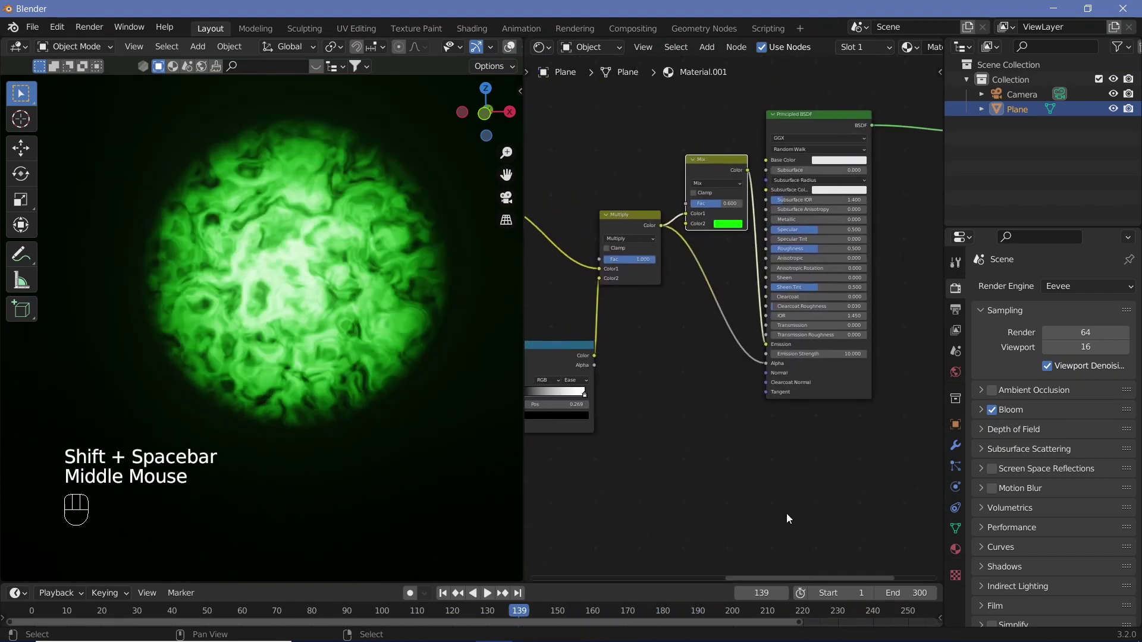
pyautogui.click(728, 204)
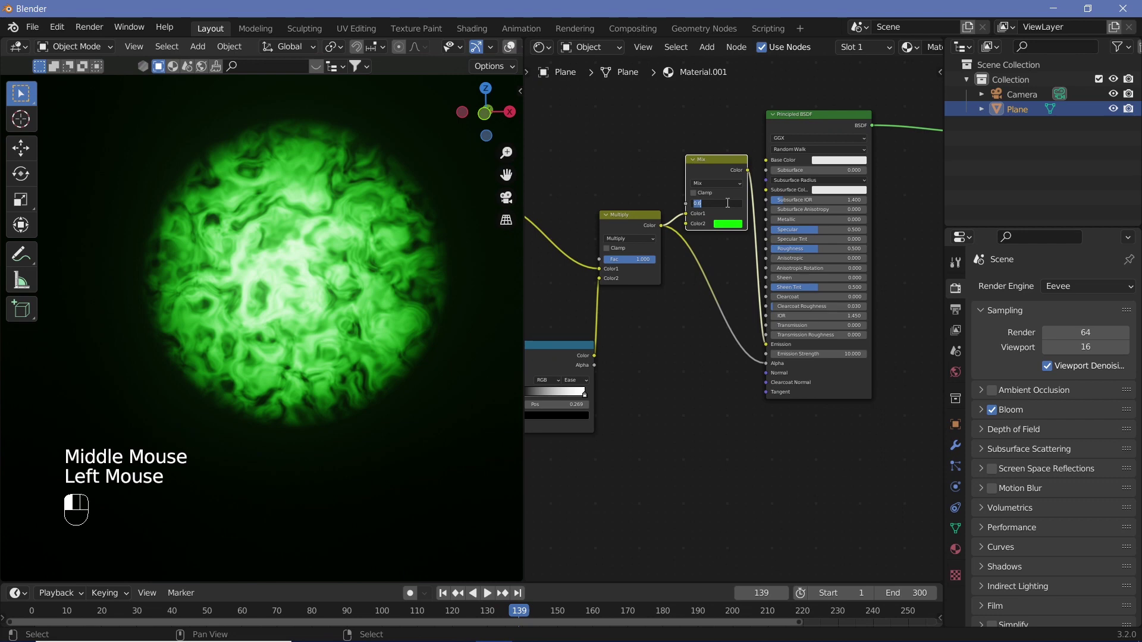
pyautogui.write('0.8')
pyautogui.press('Return')
pyautogui.hotkey('shift', 'space')
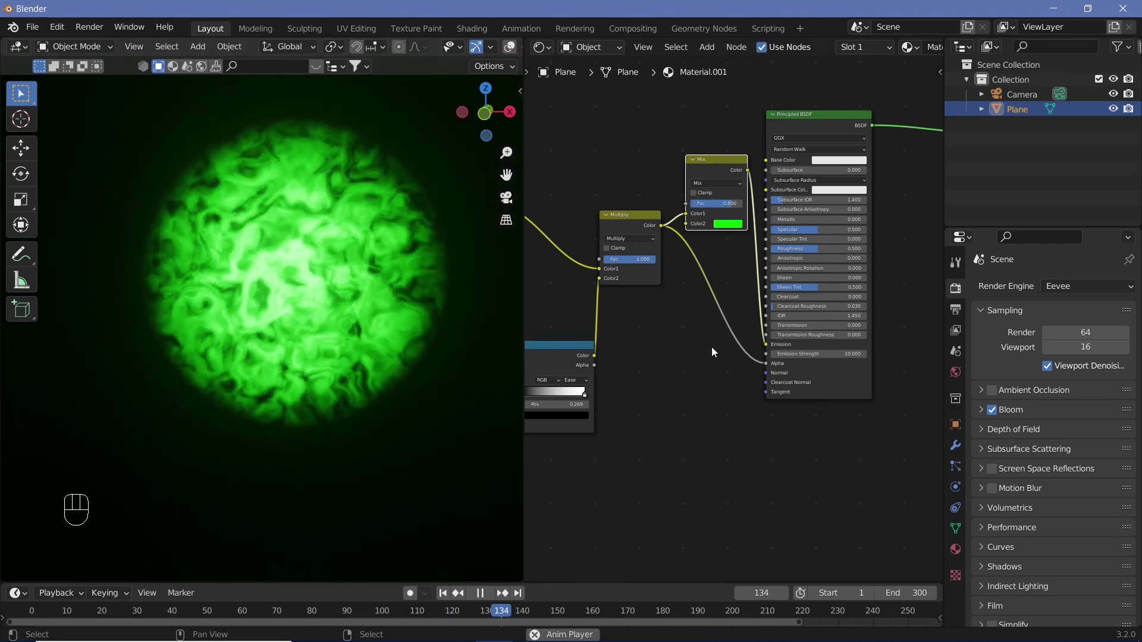
pyautogui.scroll(-2, 704, 355)
pyautogui.moveTo(714, 323); pyautogui.dragTo(815, 357, button='middle')
pyautogui.hotkey('shift', 'space')
# Show the viewport overlays again and add a torus mesh with its creation settings expanded
pyautogui.moveTo(345, 281)
pyautogui.keyDown('shift'); pyautogui.mouseDown(button='middle')
pyautogui.moveTo(397, 301)
pyautogui.moveTo(355, 267)
pyautogui.mouseUp(button='middle'); pyautogui.keyUp('shift')
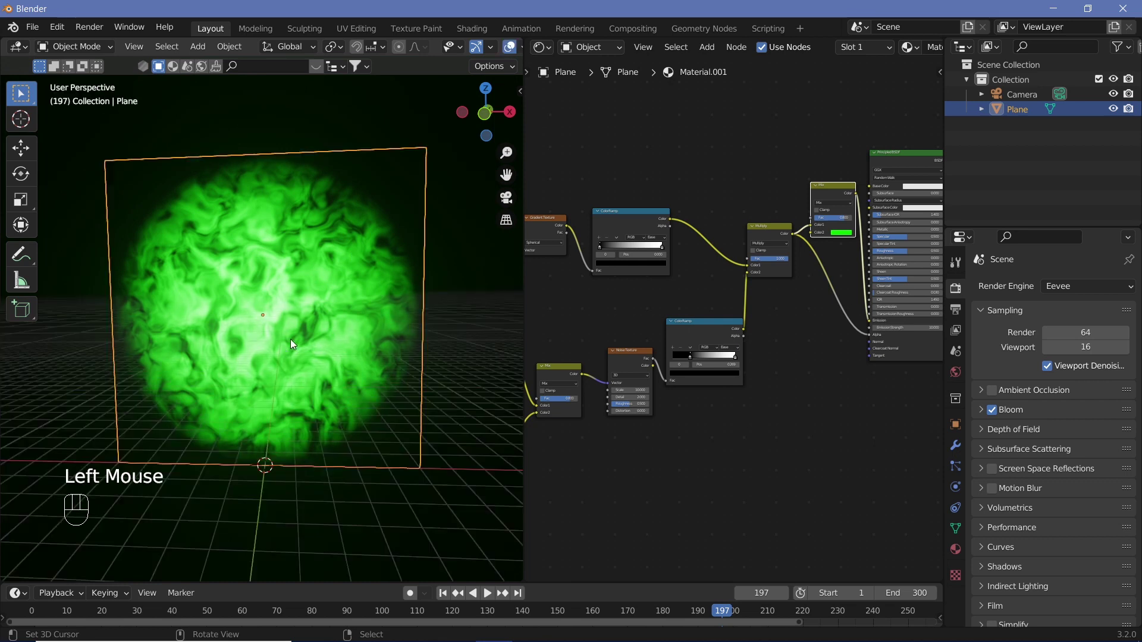
pyautogui.hotkey('shift', 'a')
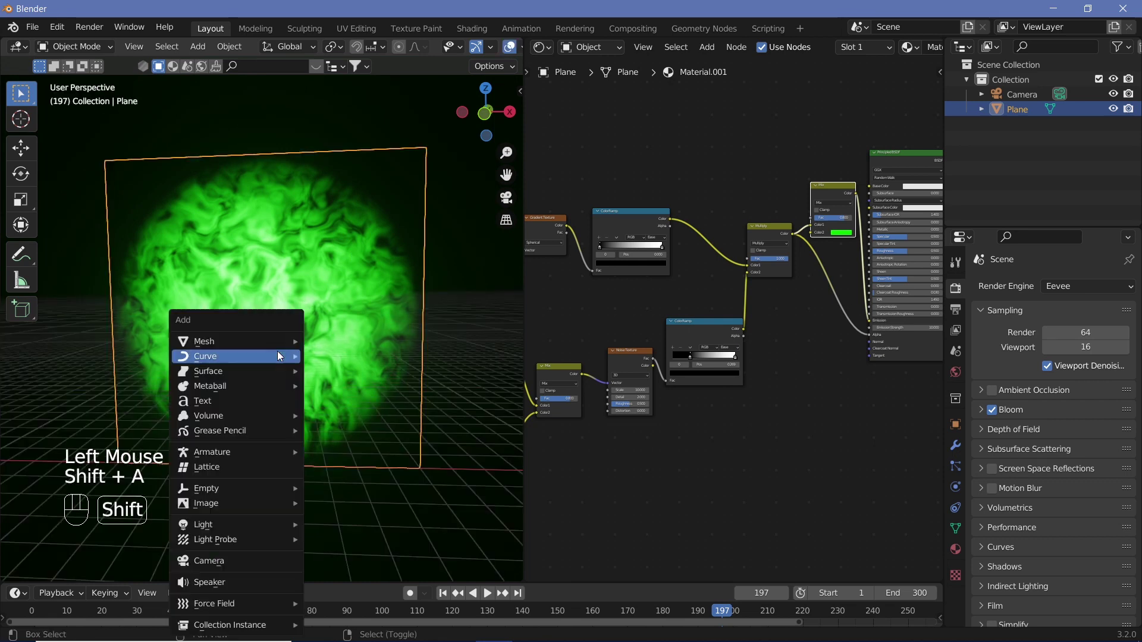
pyautogui.moveTo(244, 338)
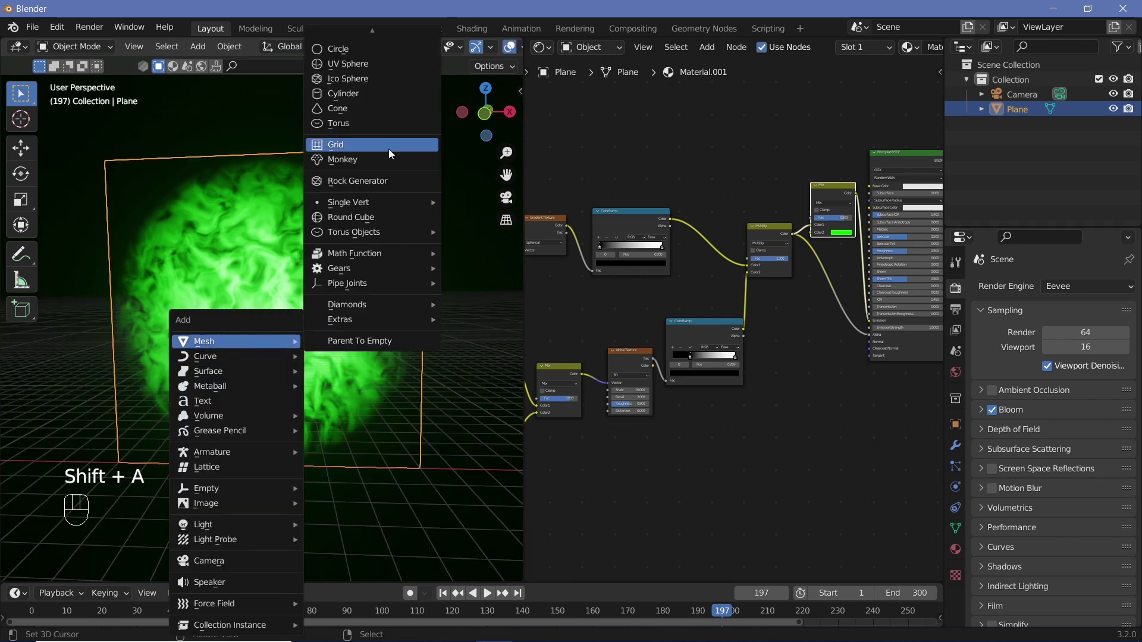
pyautogui.click(381, 125)
pyautogui.click(66, 568)
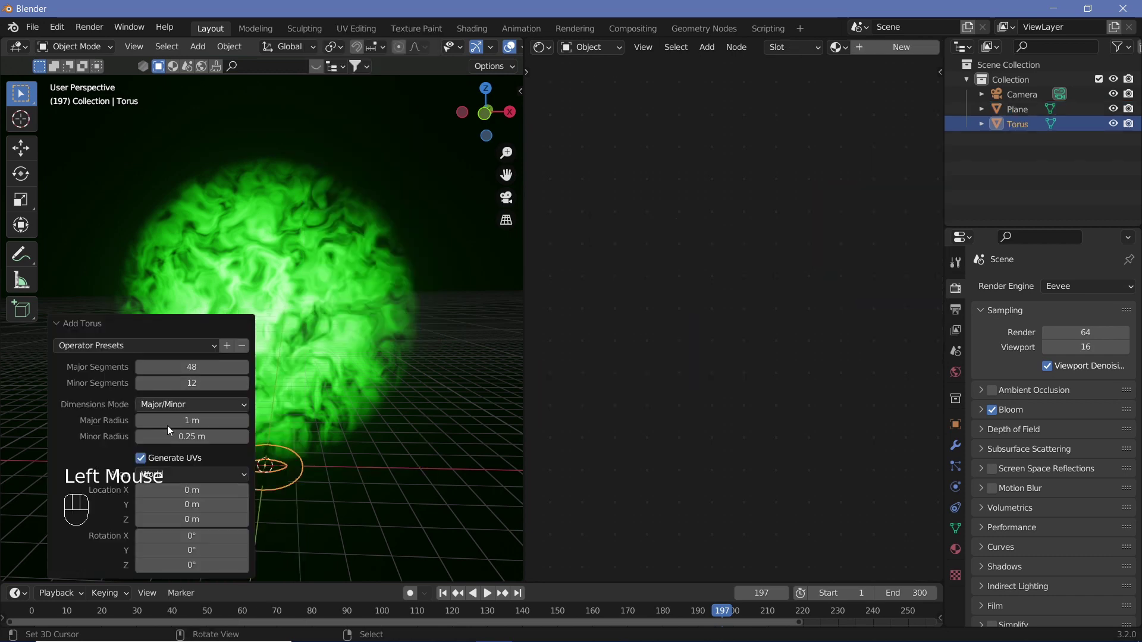
# Reduce the torus's minor radius and rotate the torus 90° about the X axis
pyautogui.doubleClick(180, 436)
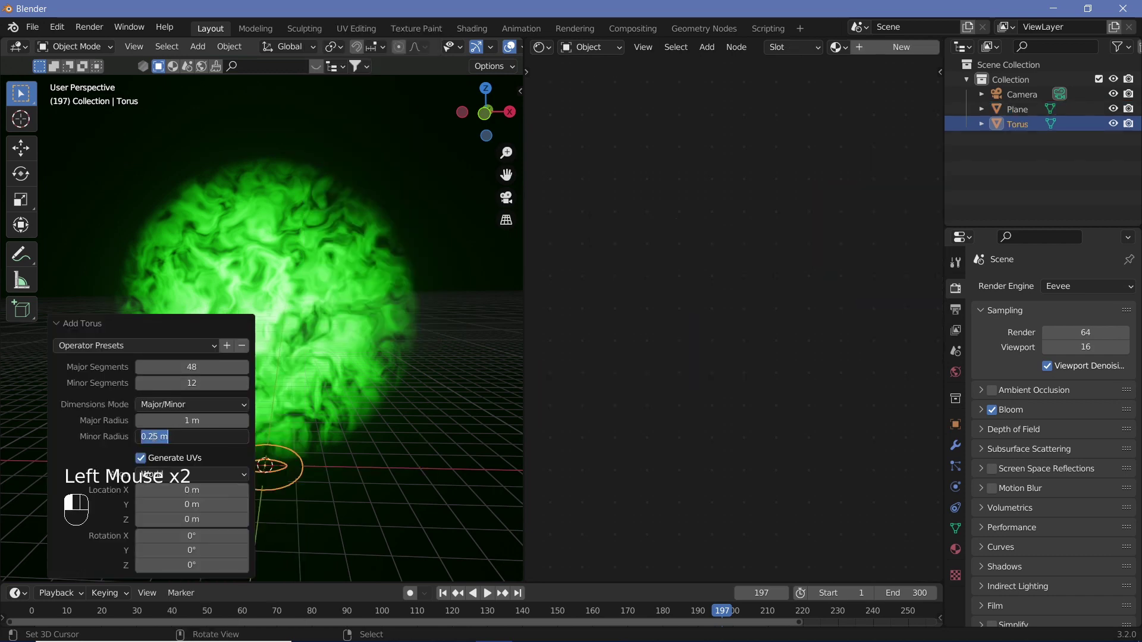
pyautogui.click(74, 322)
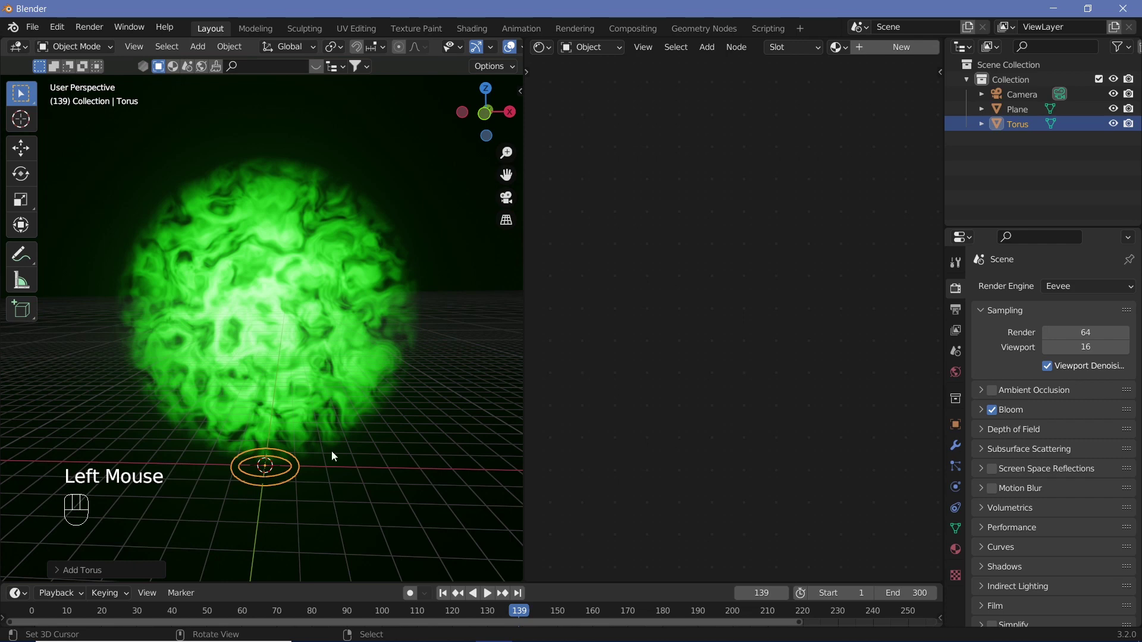
pyautogui.write('rx90')
pyautogui.press('Return')
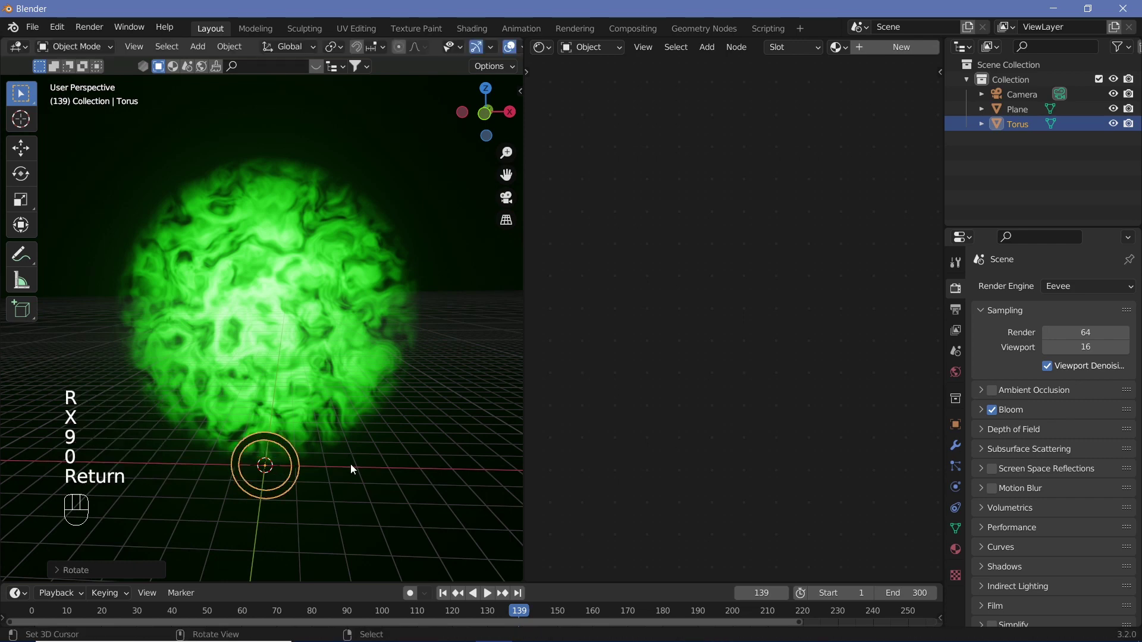
# Move the torus up 5 m along Z and scale it by 5 to frame the portal
pyautogui.press('g')
pyautogui.press('z')
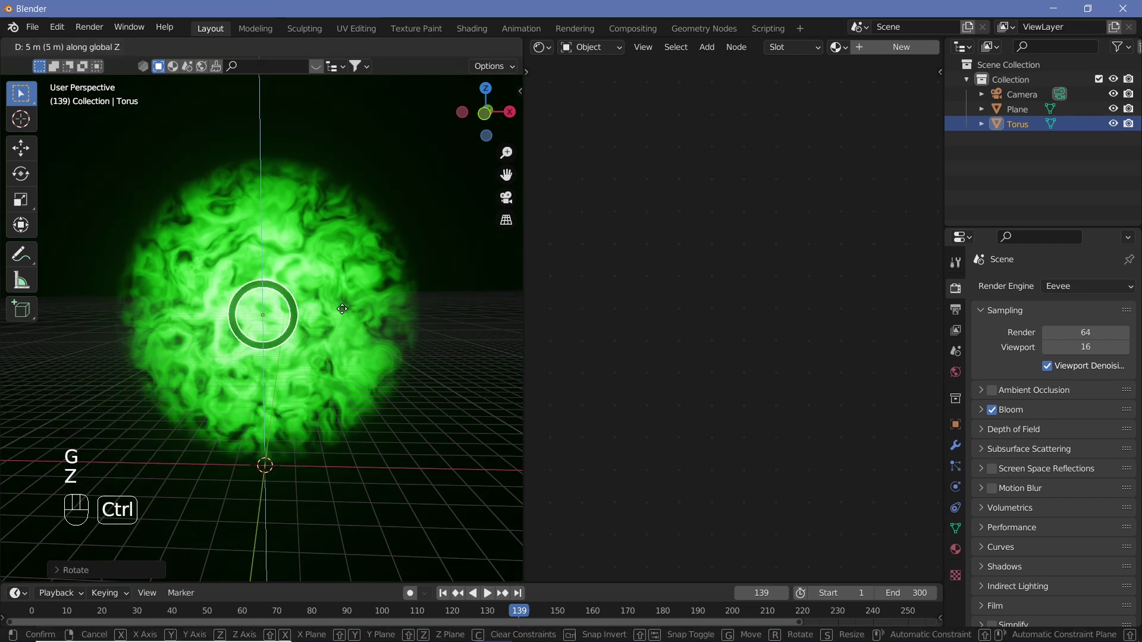
pyautogui.keyDown('ctrl'); pyautogui.click(372, 360); pyautogui.keyUp('ctrl')
pyautogui.press('s')
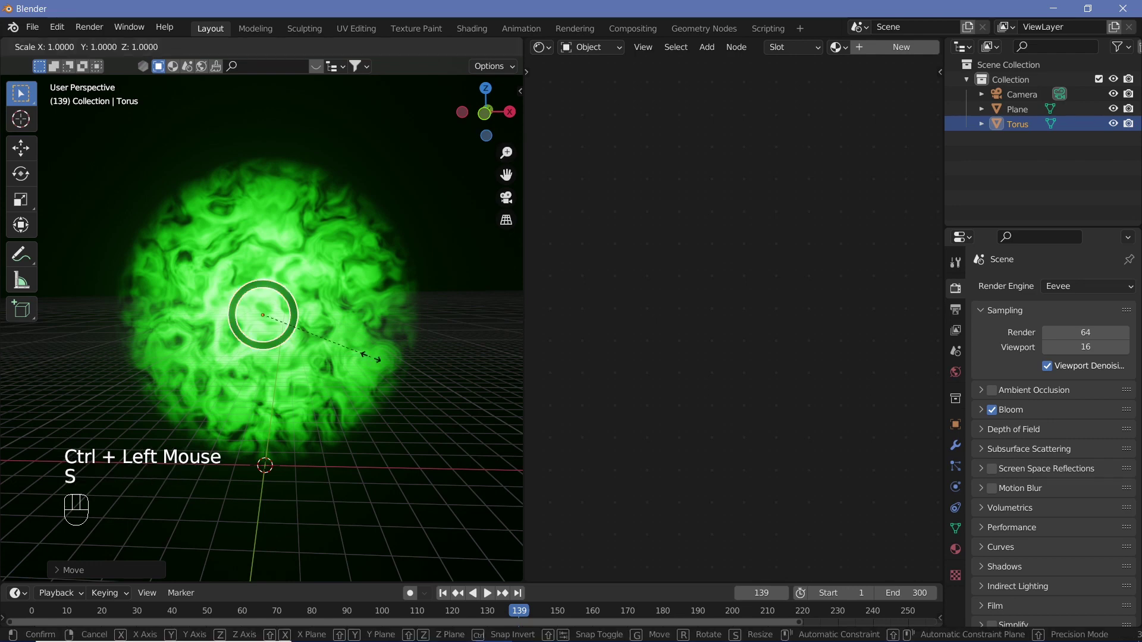
pyautogui.press('5')
pyautogui.press('Return')
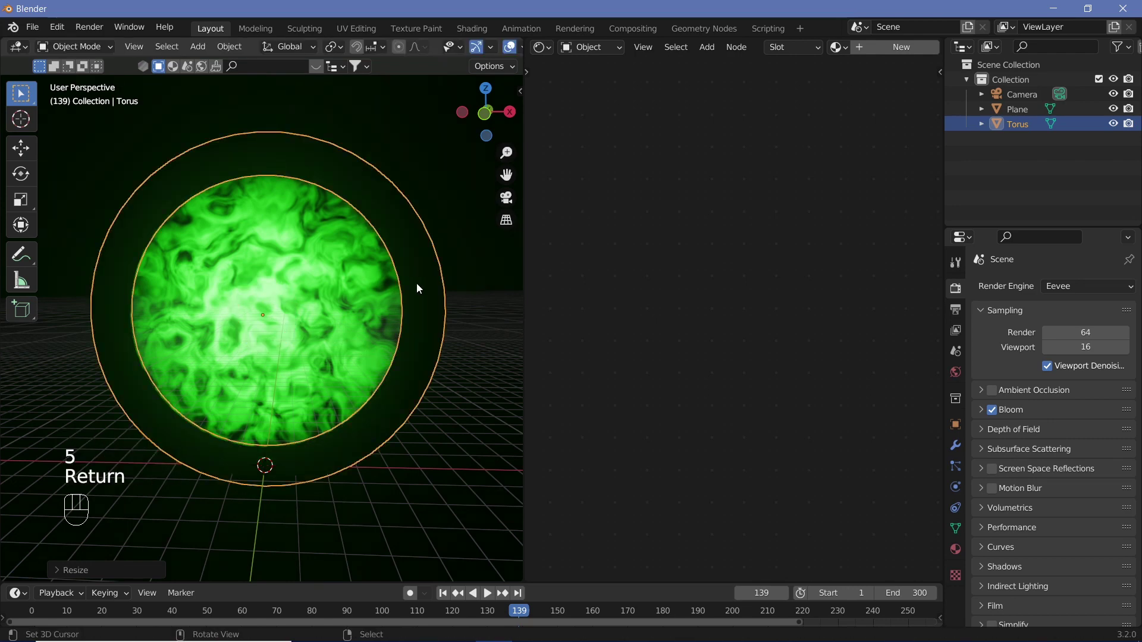
pyautogui.moveTo(415, 211); pyautogui.dragTo(466, 306, button='middle')
pyautogui.scroll(2, 397, 203)
# Add a level 2 Subdivision Surface modifier to the torus and shade it smooth
pyautogui.press('ctrl')
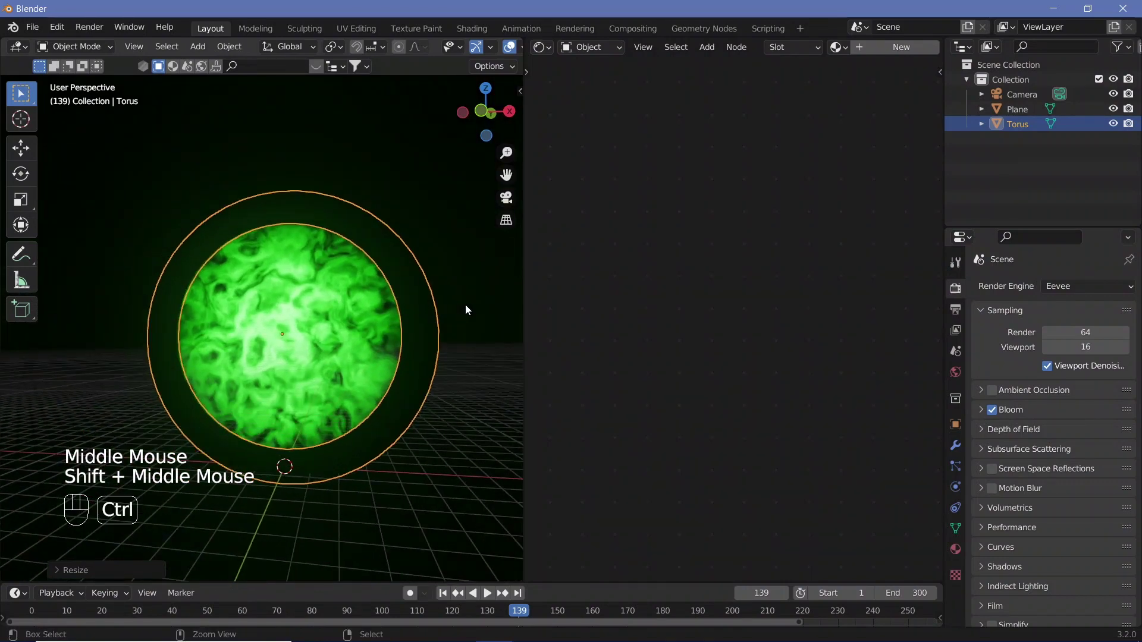
pyautogui.hotkey('ctrl', '2')
pyautogui.click(955, 446)
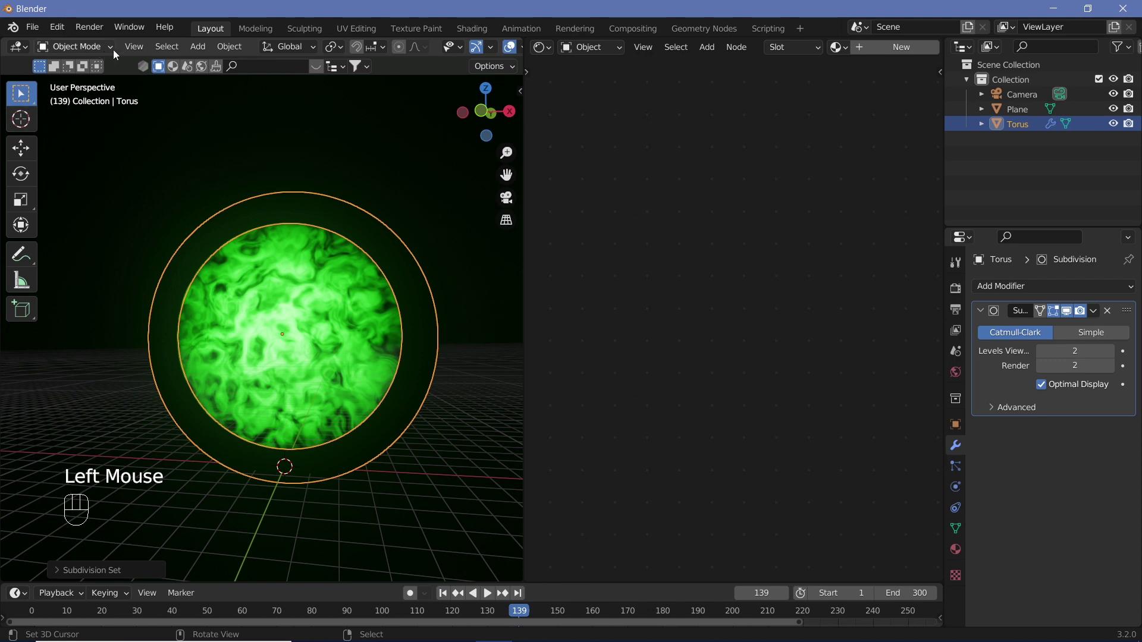
pyautogui.click(221, 47)
pyautogui.moveTo(440, 297); pyautogui.dragTo(436, 333, button='middle')
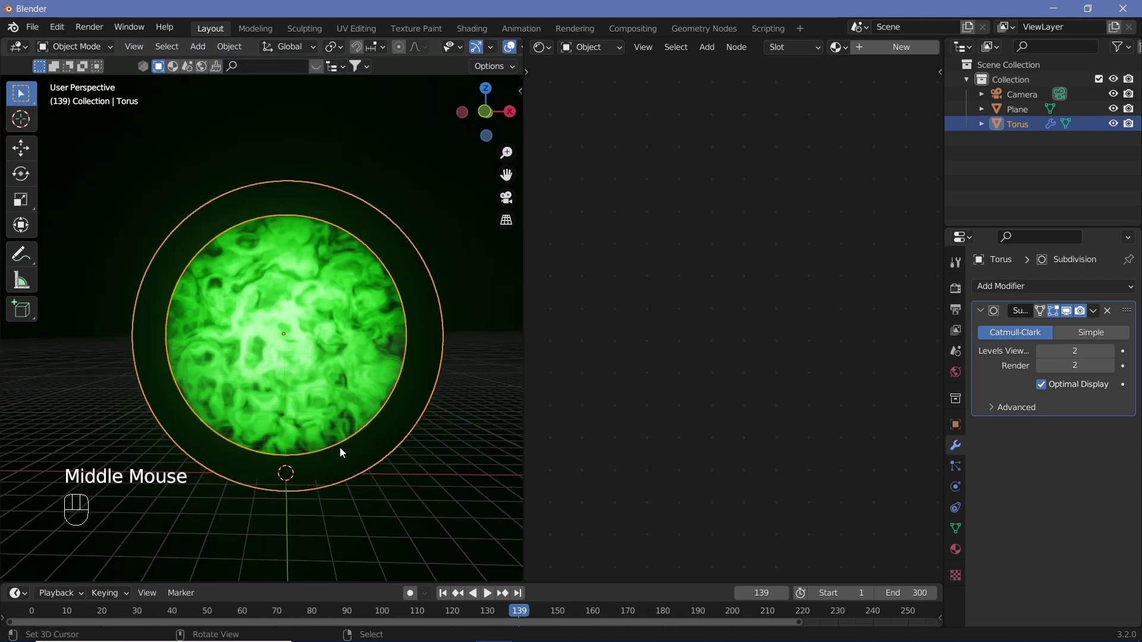
# Add a point light and set its power to 1000 W
pyautogui.hotkey('shift', 'a')
pyautogui.moveTo(278, 350)
pyautogui.moveTo(279, 525)
pyautogui.click(408, 524)
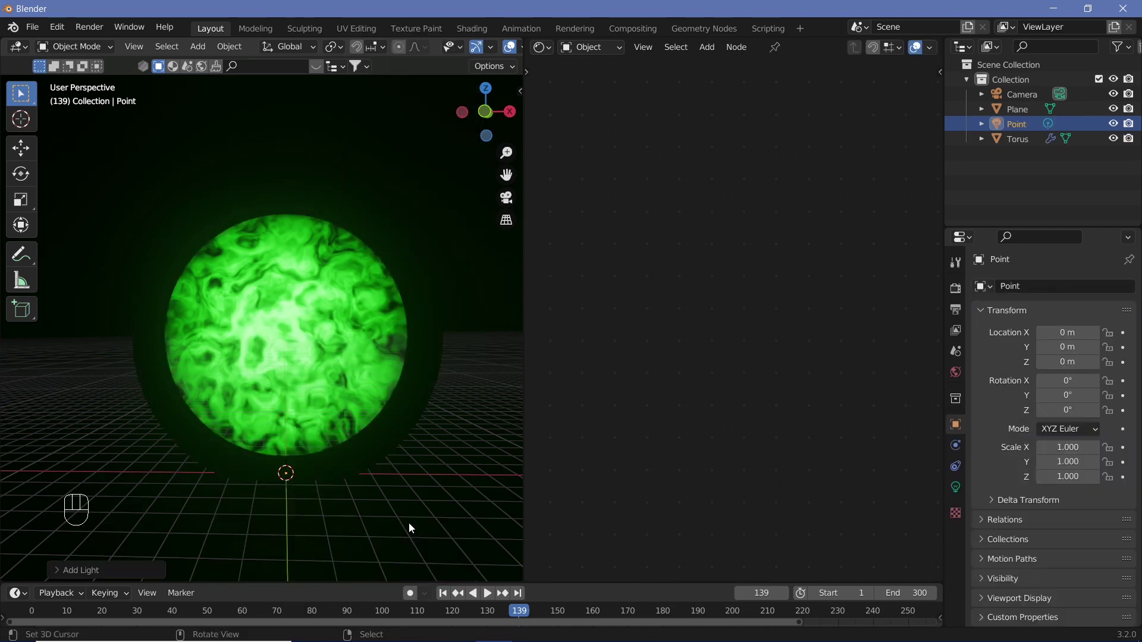
pyautogui.click(956, 488)
pyautogui.doubleClick(1070, 387)
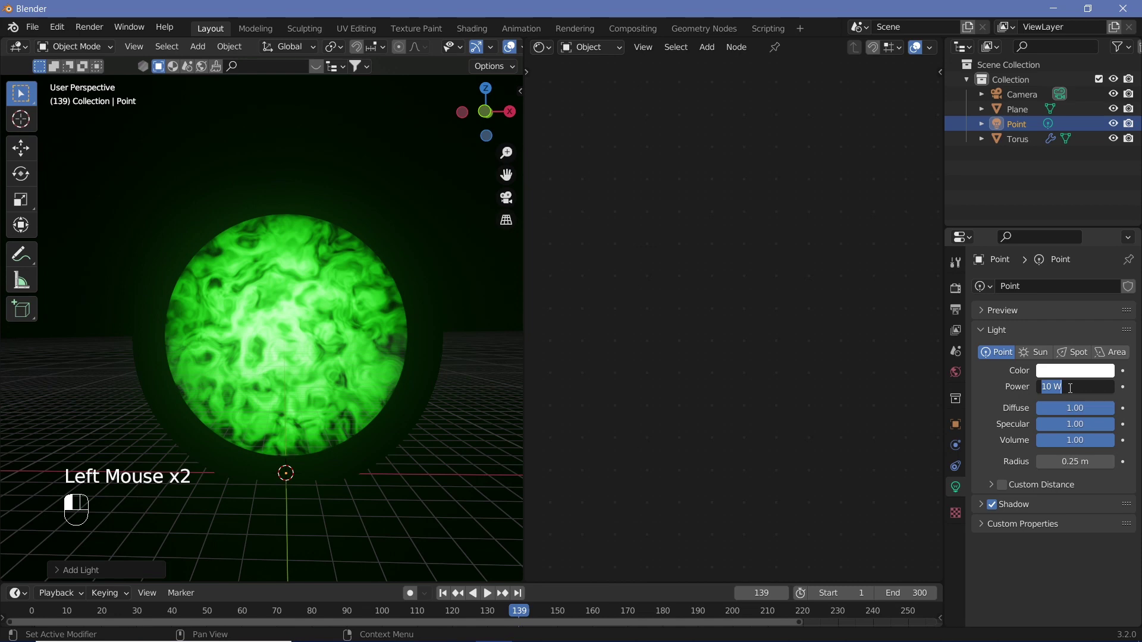
pyautogui.write('1000')
pyautogui.press('Return')
# Raise the light about 13 m along Z above the torus and place a duplicate about 15 m lower, beneath the torus
pyautogui.press('g')
pyautogui.press('z')
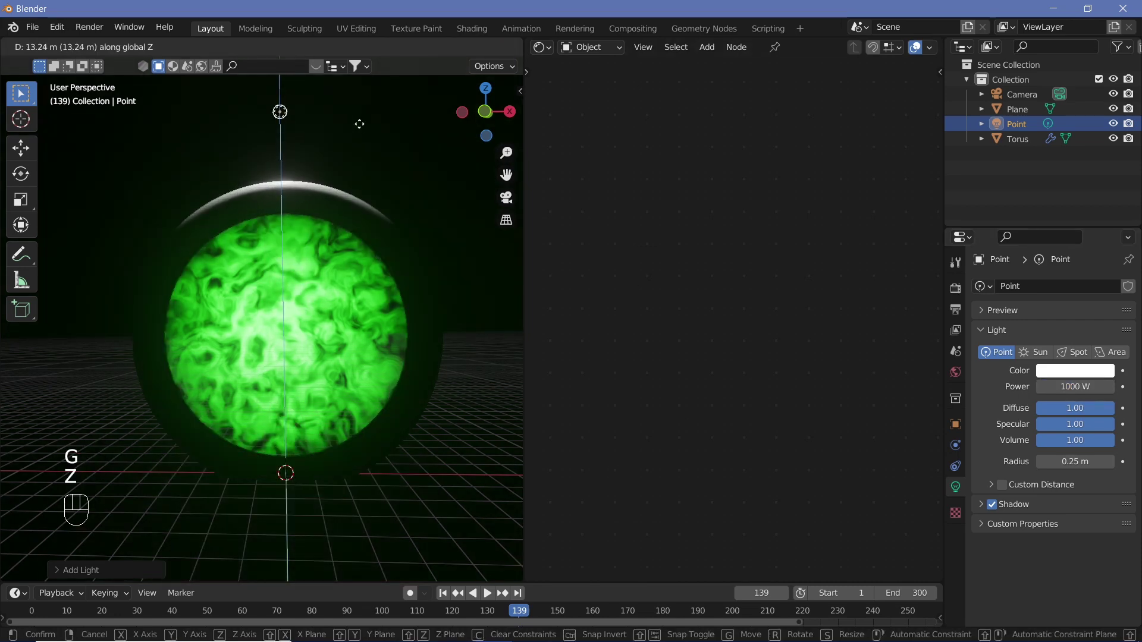
pyautogui.click(386, 135)
pyautogui.hotkey('shift', 'd')
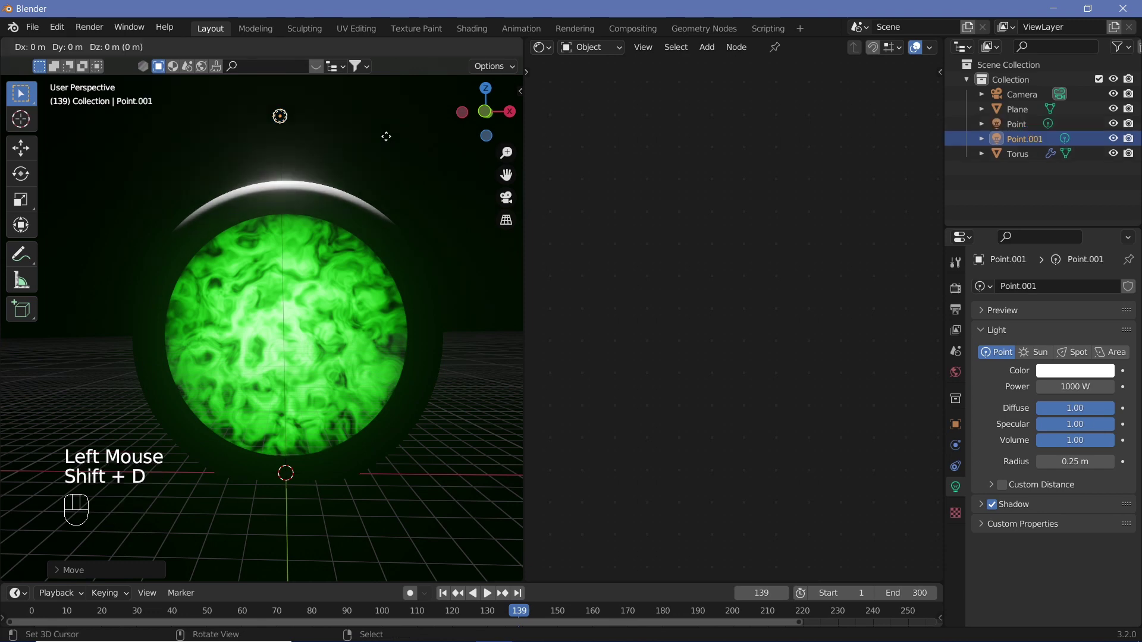
pyautogui.press('z')
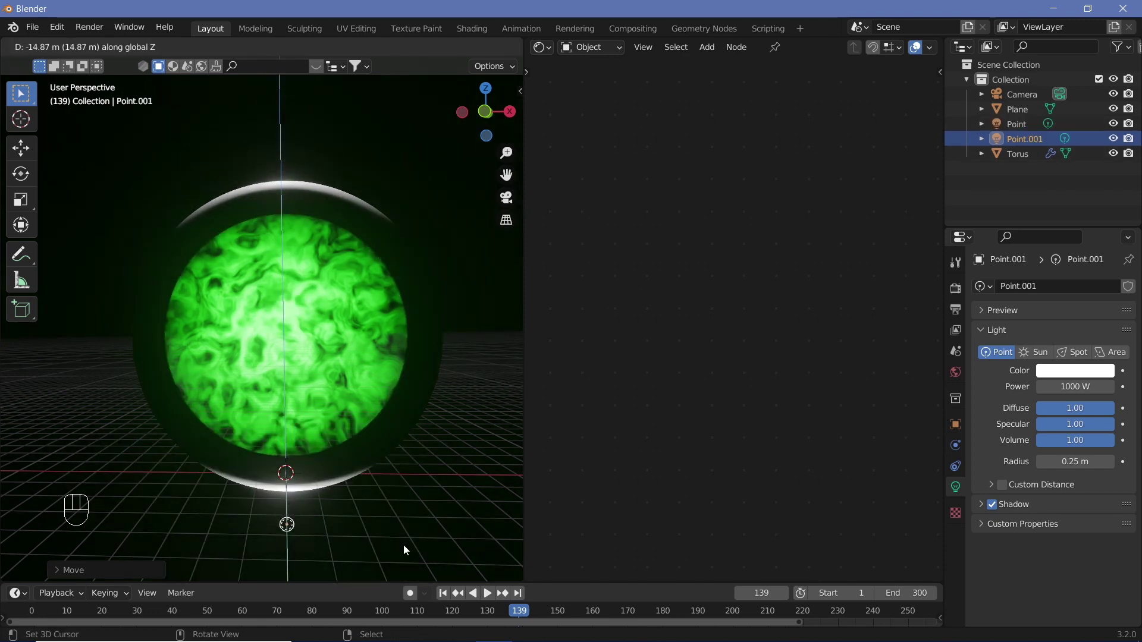
pyautogui.click(405, 550)
# Duplicate the lower light up to the portal's centre, set its power to 200 W and give it a green color
pyautogui.hotkey('shift', 'd')
pyautogui.press('z')
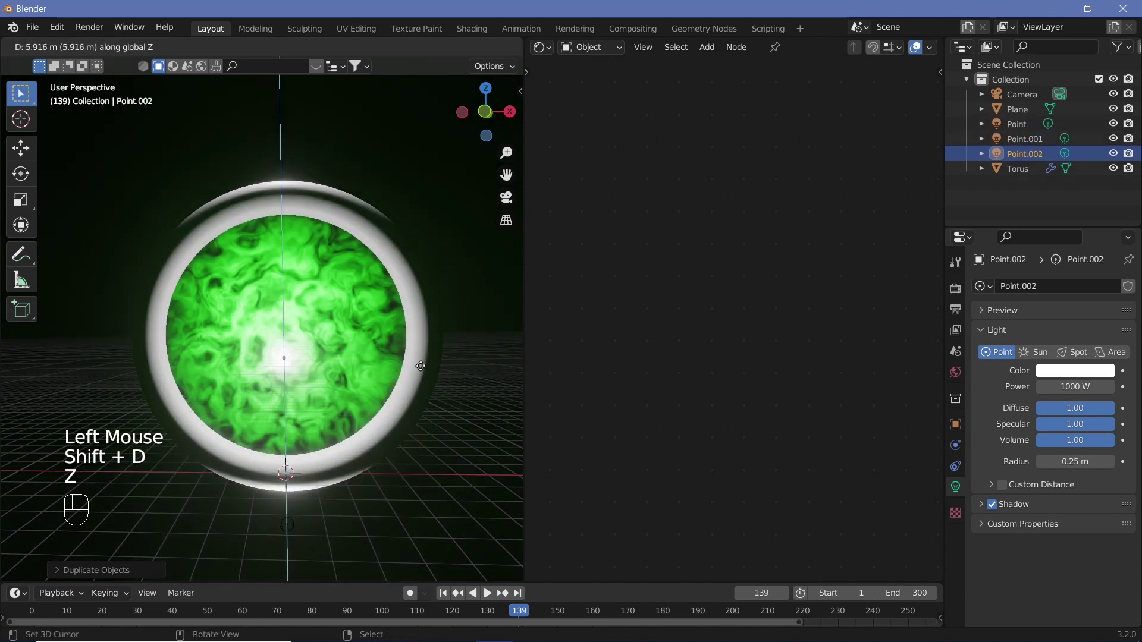
pyautogui.click(420, 349)
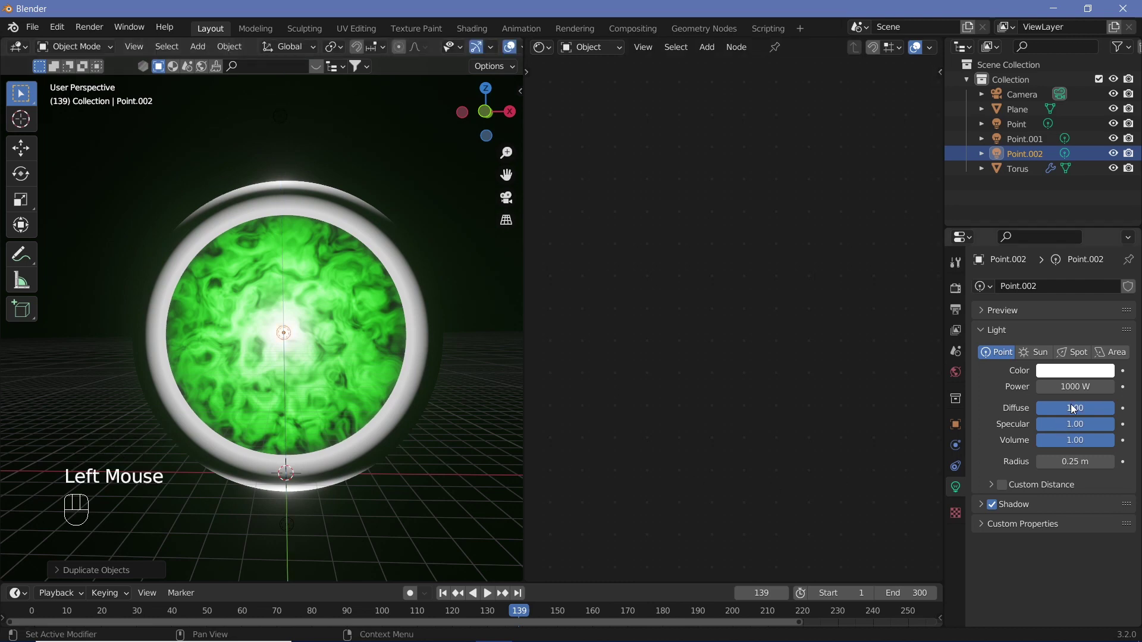
pyautogui.doubleClick(1079, 387)
pyautogui.press('BackSpace')
pyautogui.write('200')
pyautogui.press('Return')
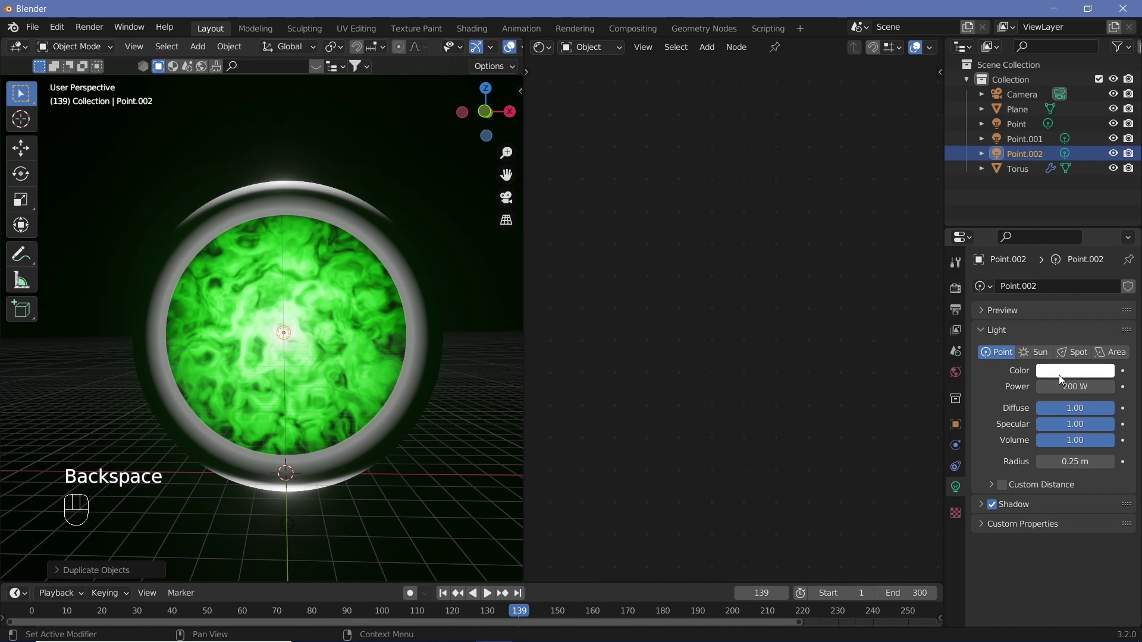
pyautogui.click(1061, 375)
pyautogui.click(1018, 211)
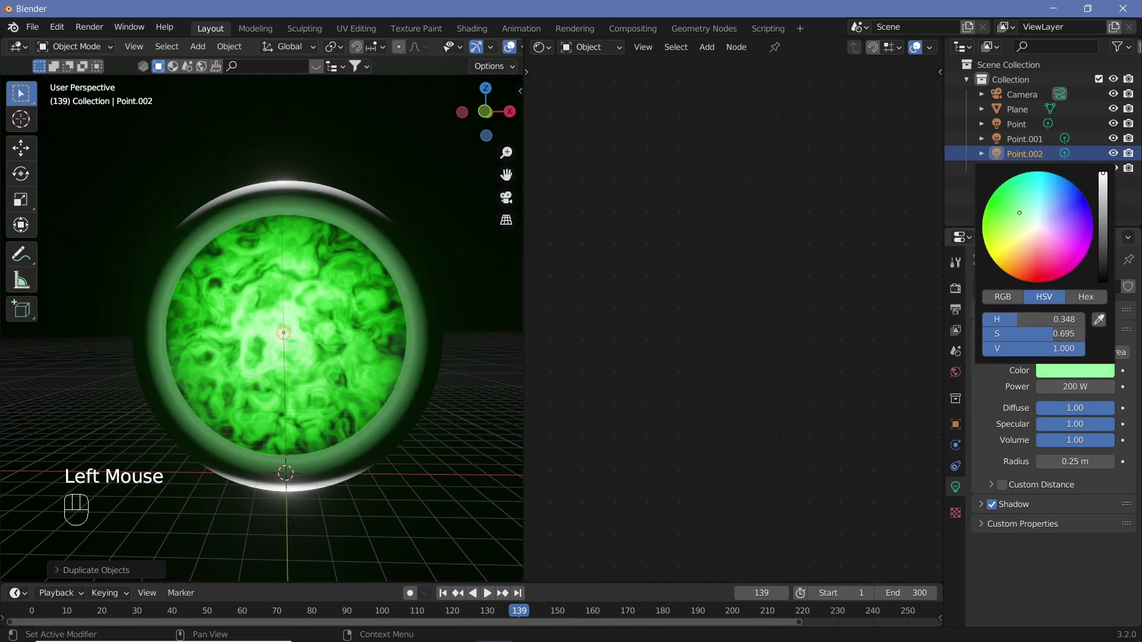
# Create a new material for the torus and add a ColorRamp node beside its Principled BSDF
pyautogui.rightClick(432, 328)
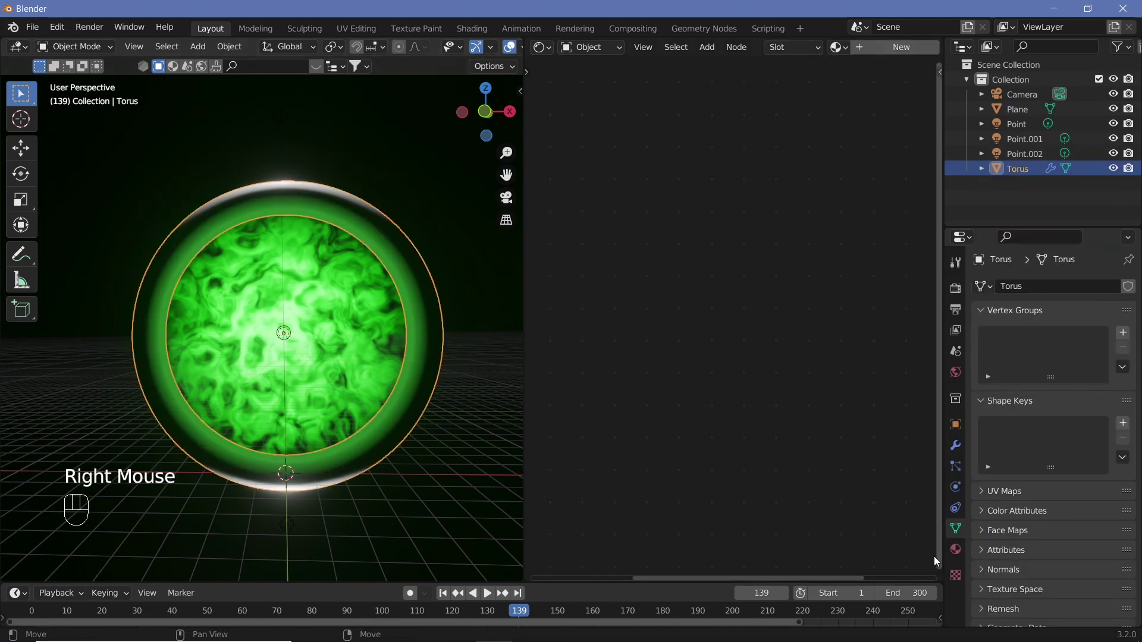
pyautogui.click(955, 549)
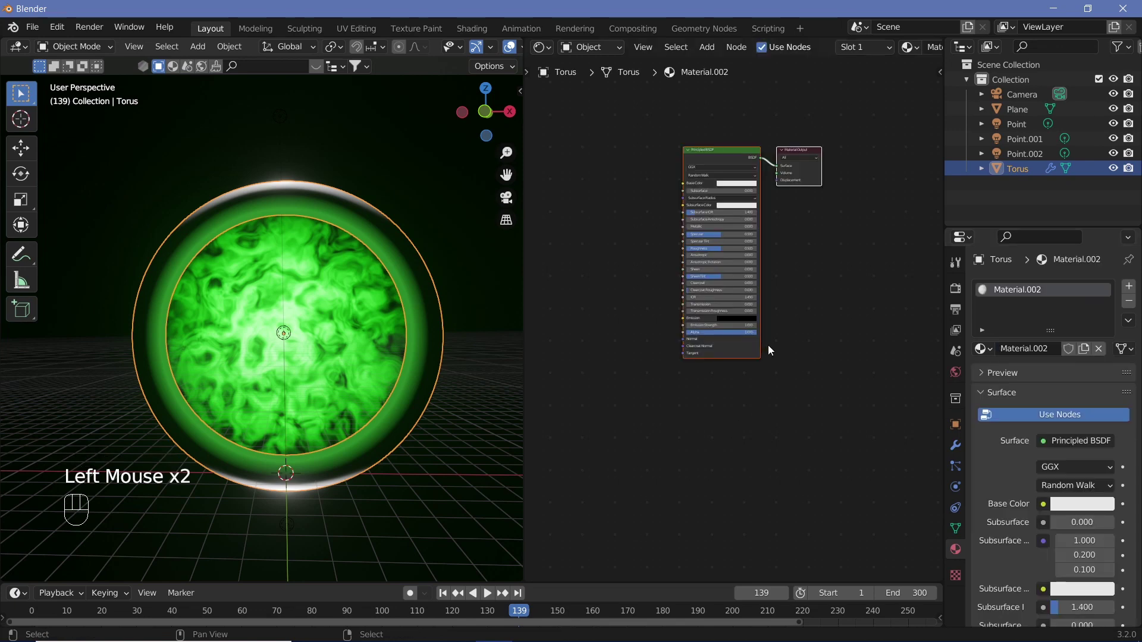
pyautogui.moveTo(768, 351); pyautogui.dragTo(859, 364, button='middle')
pyautogui.scroll(2, 661, 339)
pyautogui.moveTo(668, 316); pyautogui.dragTo(698, 333, button='middle')
pyautogui.hotkey('shift', 'a')
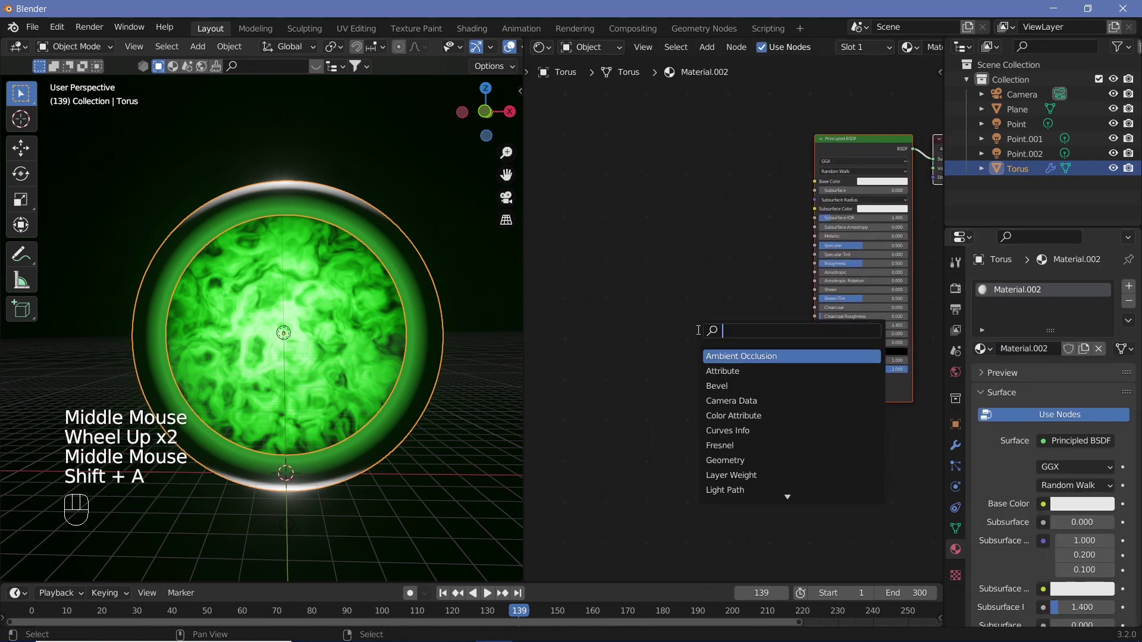
pyautogui.write('coro')
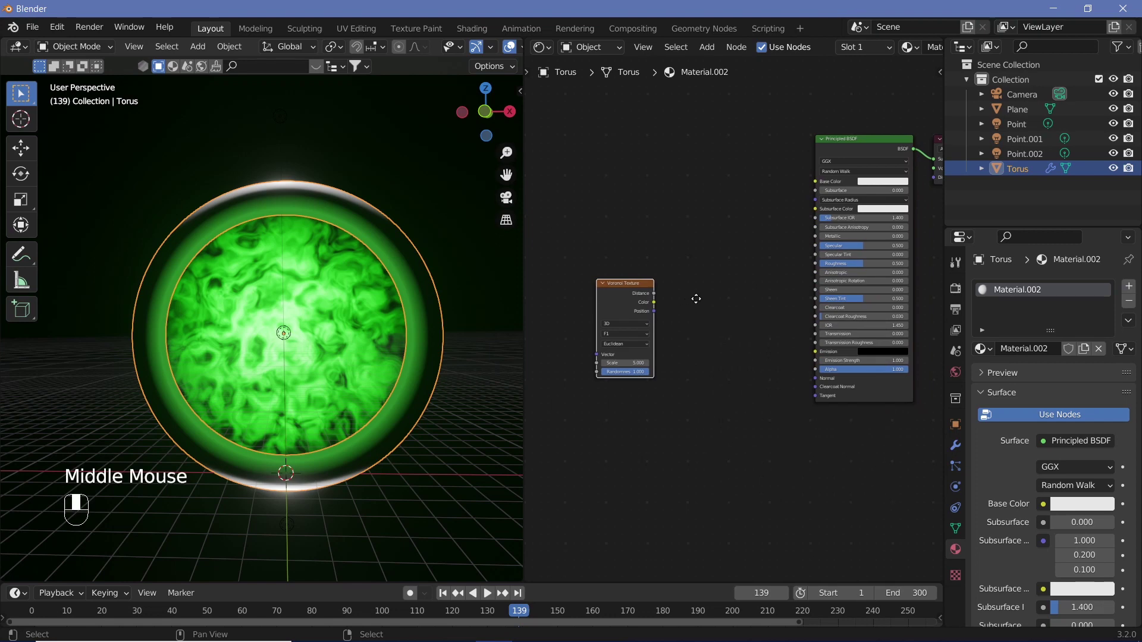
pyautogui.moveTo(696, 298); pyautogui.dragTo(747, 280, button='middle')
# Add a Voronoi Texture node before the ColorRamp, using the F2 feature and the Chebychev distance metric
pyautogui.hotkey('shift', 'a')
pyautogui.click(743, 291)
pyautogui.moveTo(673, 267); pyautogui.dragTo(645, 262)
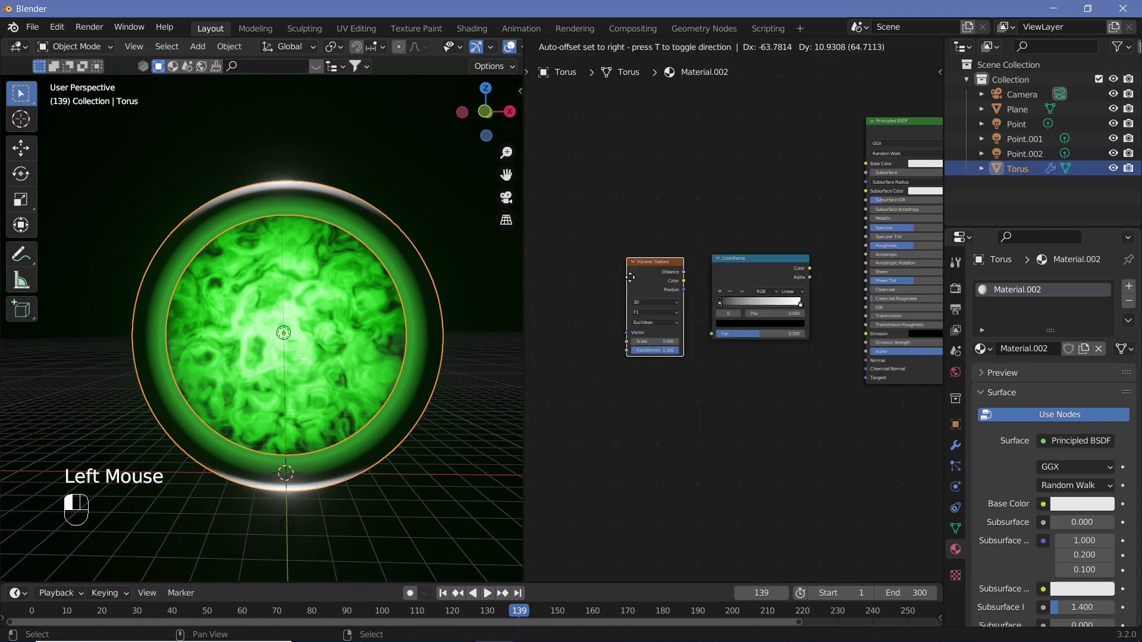
pyautogui.keyDown('ctrl'); pyautogui.moveTo(644, 345); pyautogui.dragTo(644, 295, button='middle'); pyautogui.keyUp('ctrl')
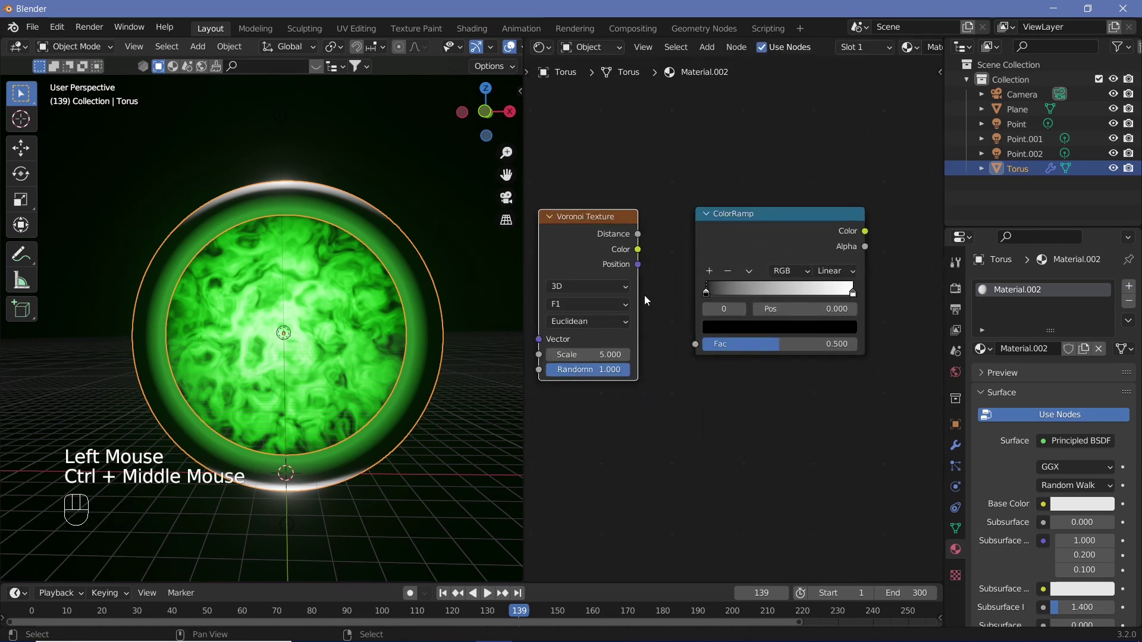
pyautogui.click(618, 311)
pyautogui.click(597, 332)
pyautogui.moveTo(597, 331); pyautogui.dragTo(634, 328, button='middle')
pyautogui.click(662, 323)
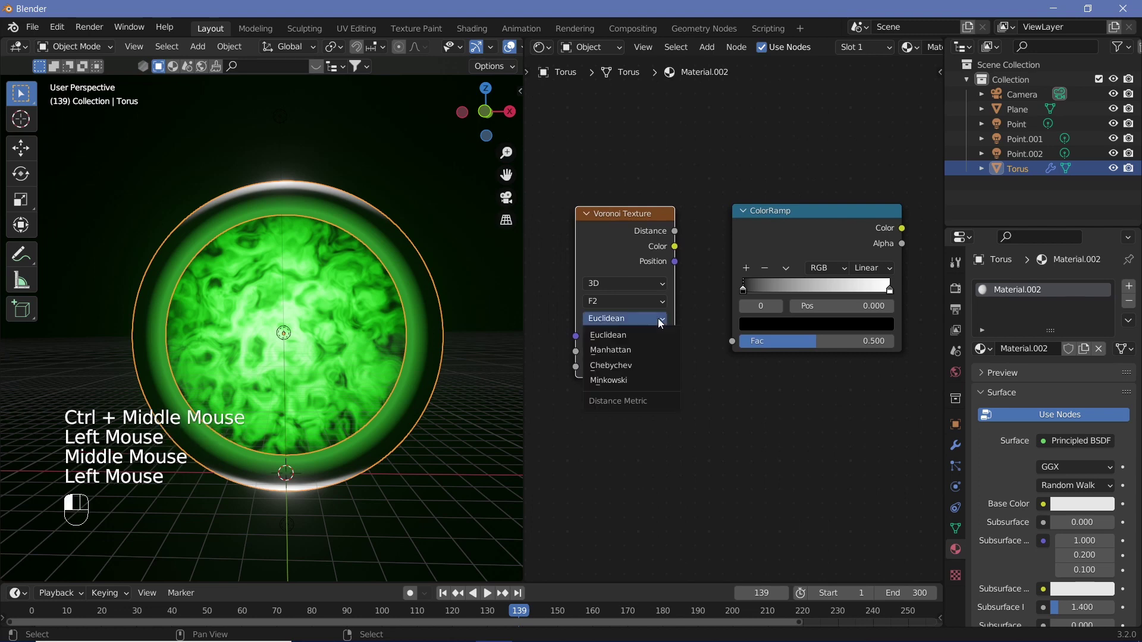
pyautogui.click(638, 364)
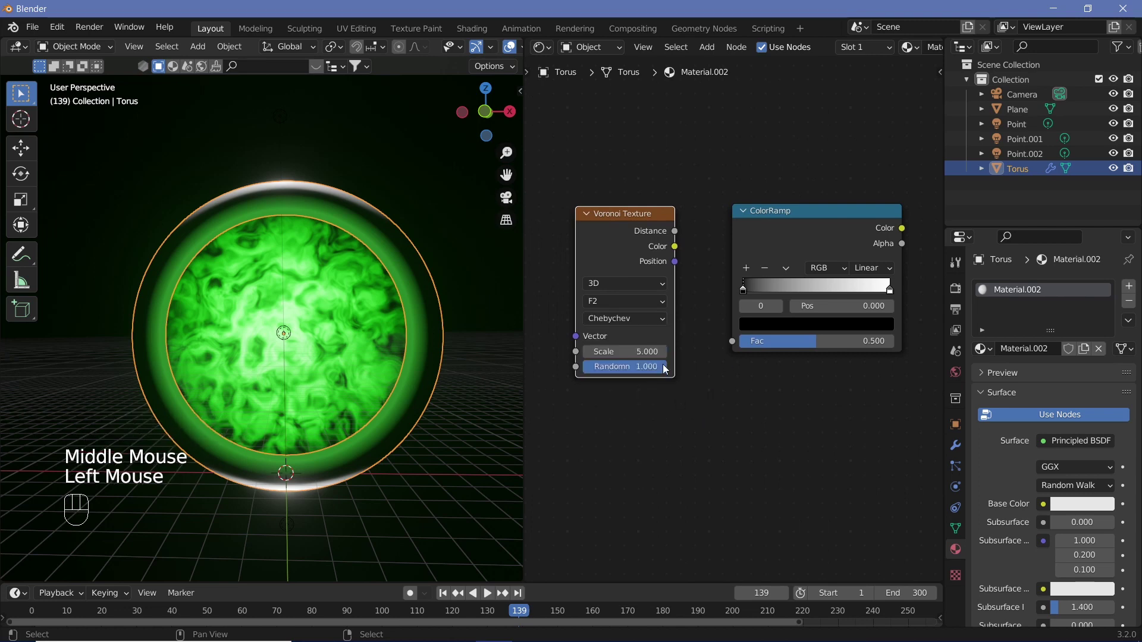
# Connect the Voronoi Texture's Color output to the ColorRamp's Fac input and arrange the nodes
pyautogui.moveTo(676, 249); pyautogui.dragTo(732, 340)
pyautogui.moveTo(792, 402); pyautogui.dragTo(695, 430, button='middle')
pyautogui.moveTo(565, 207); pyautogui.dragTo(642, 249)
pyautogui.moveTo(666, 231); pyautogui.dragTo(618, 240)
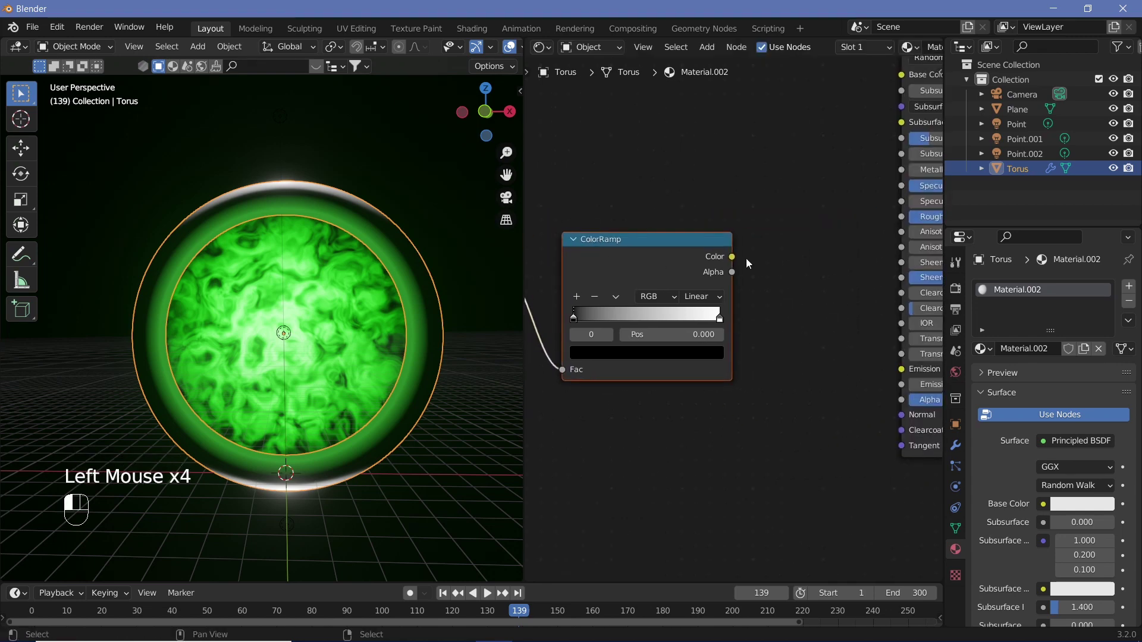
# Add a Bump node, linking the ColorRamp's Color to its Height and its Normal to the Principled BSDF's Normal
pyautogui.hotkey('shift', 'a')
pyautogui.click(794, 278)
pyautogui.write('bump')
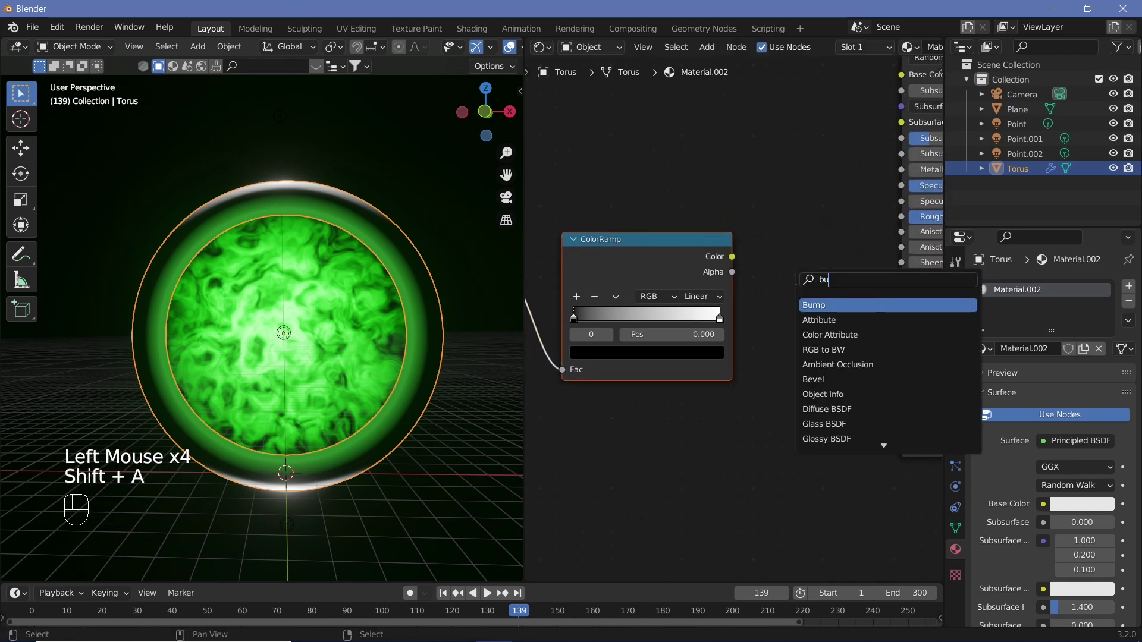
pyautogui.press('Return')
pyautogui.click(770, 286)
pyautogui.moveTo(732, 260); pyautogui.dragTo(775, 445)
pyautogui.moveTo(874, 376); pyautogui.dragTo(902, 415)
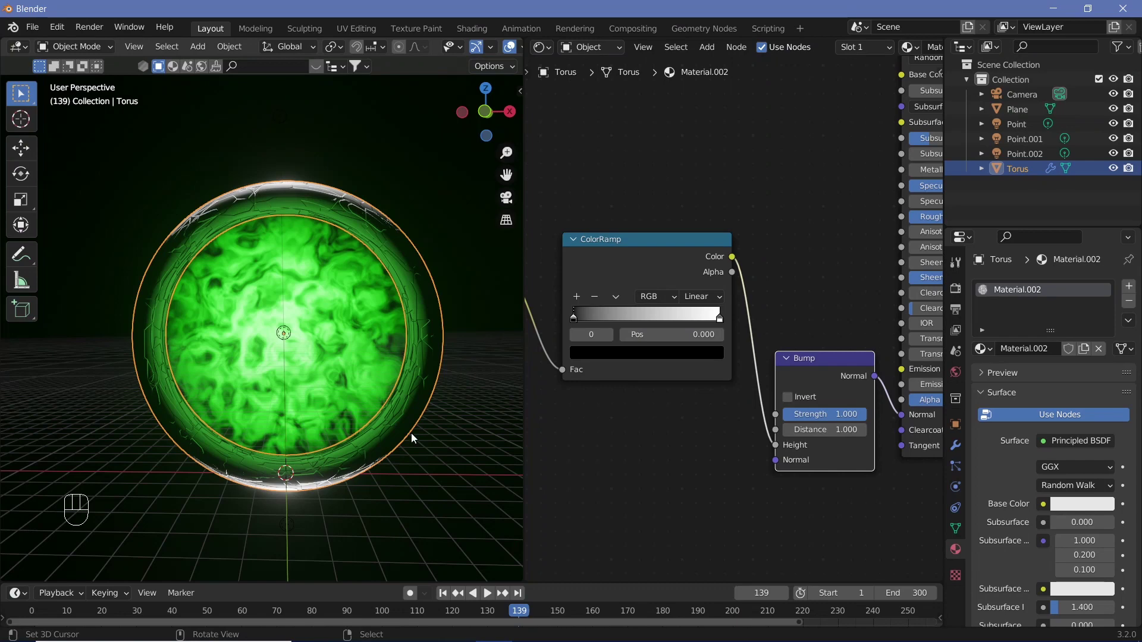
# Add Texture Coordinate and Mapping nodes to drive the Voronoi Texture's Vector input
pyautogui.moveTo(632, 402); pyautogui.dragTo(582, 372, button='middle')
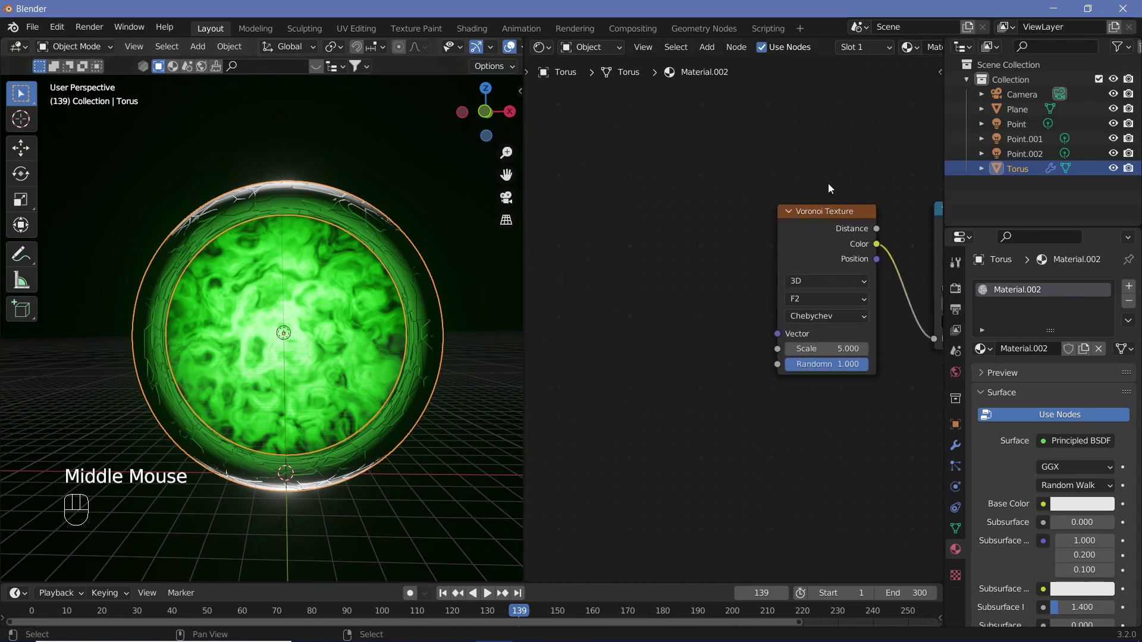
pyautogui.click(770, 255)
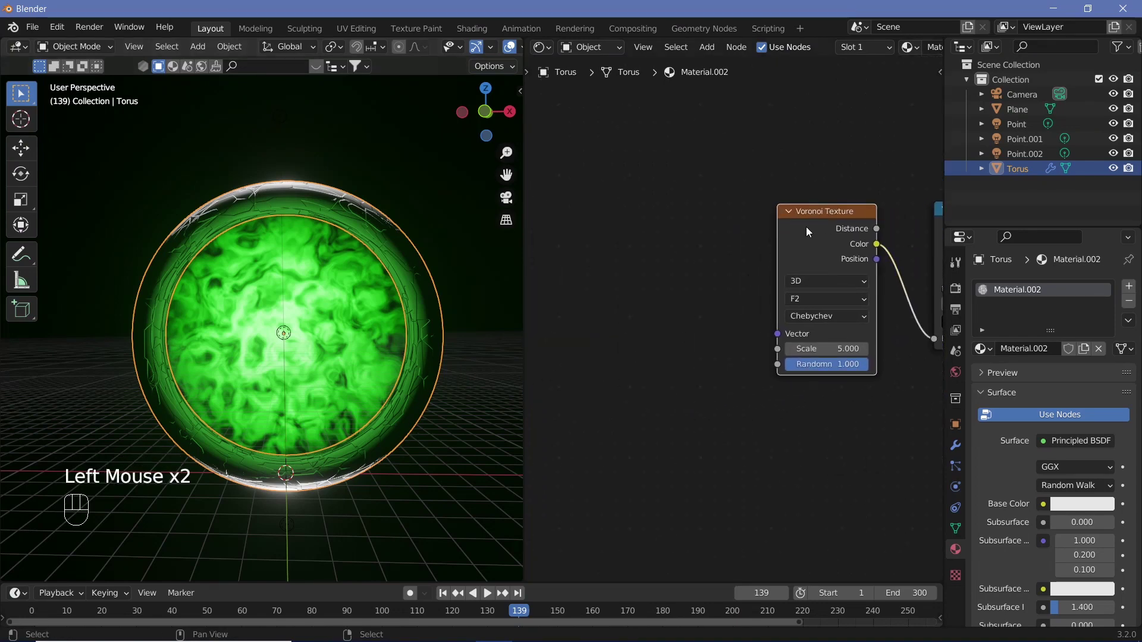
pyautogui.hotkey('ctrl', 't')
pyautogui.moveTo(566, 311); pyautogui.dragTo(683, 272, button='middle')
pyautogui.moveTo(784, 484); pyautogui.dragTo(598, 492, button='middle')
pyautogui.moveTo(798, 331); pyautogui.dragTo(816, 330)
pyautogui.keyDown('shift'); pyautogui.click(800, 329); pyautogui.keyUp('shift')
pyautogui.moveTo(800, 328); pyautogui.dragTo(457, 364, button='middle')
# Raise the Principled BSDF's Metallic value and link the ColorRamp's Color output to its Roughness input
pyautogui.click(665, 241)
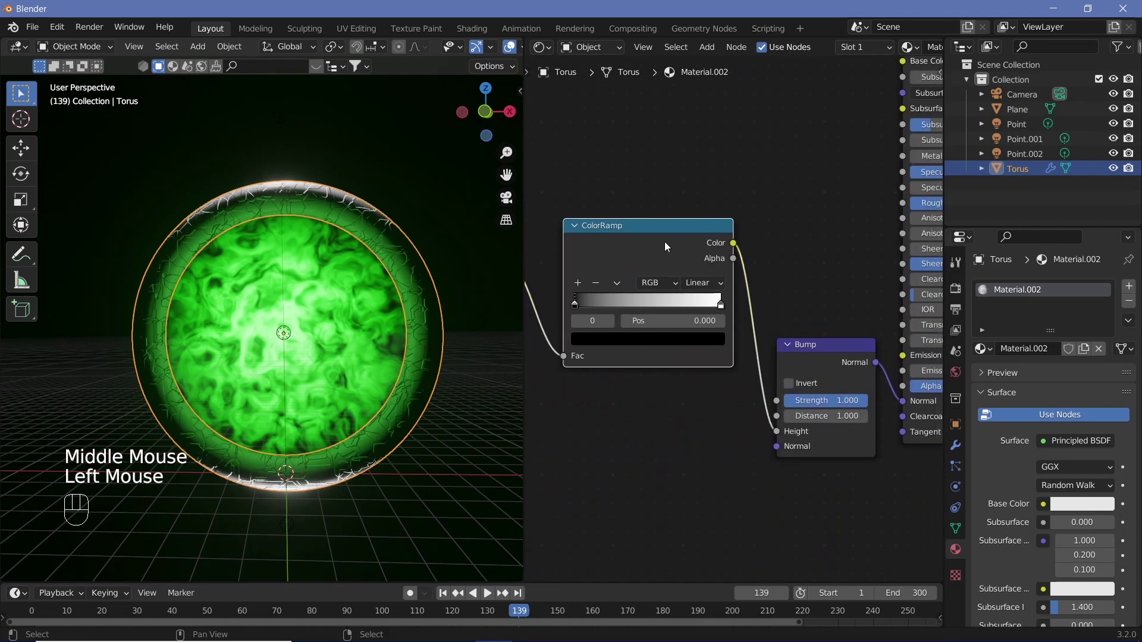
pyautogui.moveTo(665, 241); pyautogui.dragTo(632, 239)
pyautogui.moveTo(798, 225); pyautogui.dragTo(654, 255, button='middle')
pyautogui.moveTo(807, 187); pyautogui.dragTo(860, 187)
pyautogui.moveTo(534, 261); pyautogui.dragTo(584, 257, button='middle')
pyautogui.moveTo(606, 267); pyautogui.dragTo(809, 230)
# Clear the camera's location and rotation, and rotate it 90° about the X axis
pyautogui.rightClick(392, 335)
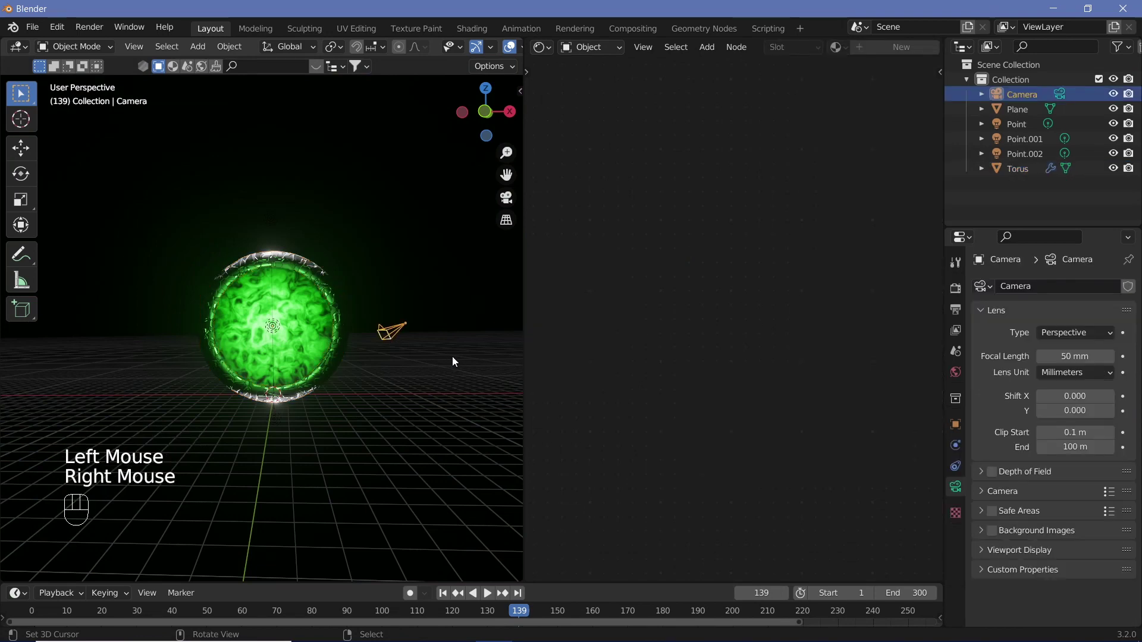
pyautogui.hotkey('alt', 'g')
pyautogui.hotkey('alt', 'r')
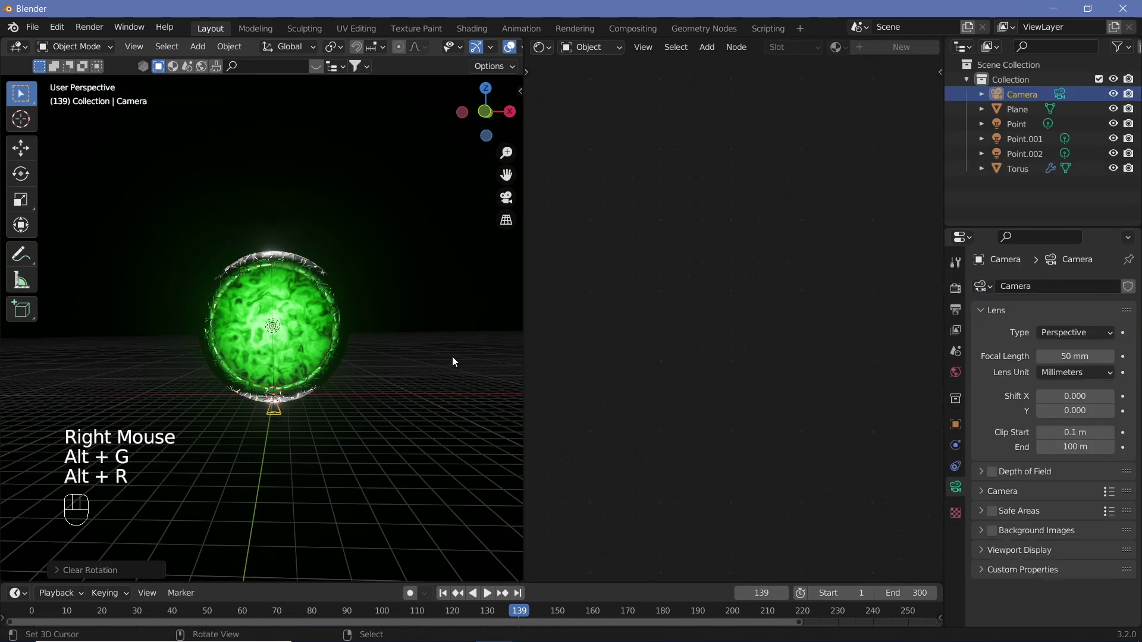
pyautogui.write('rx90')
pyautogui.press('Return')
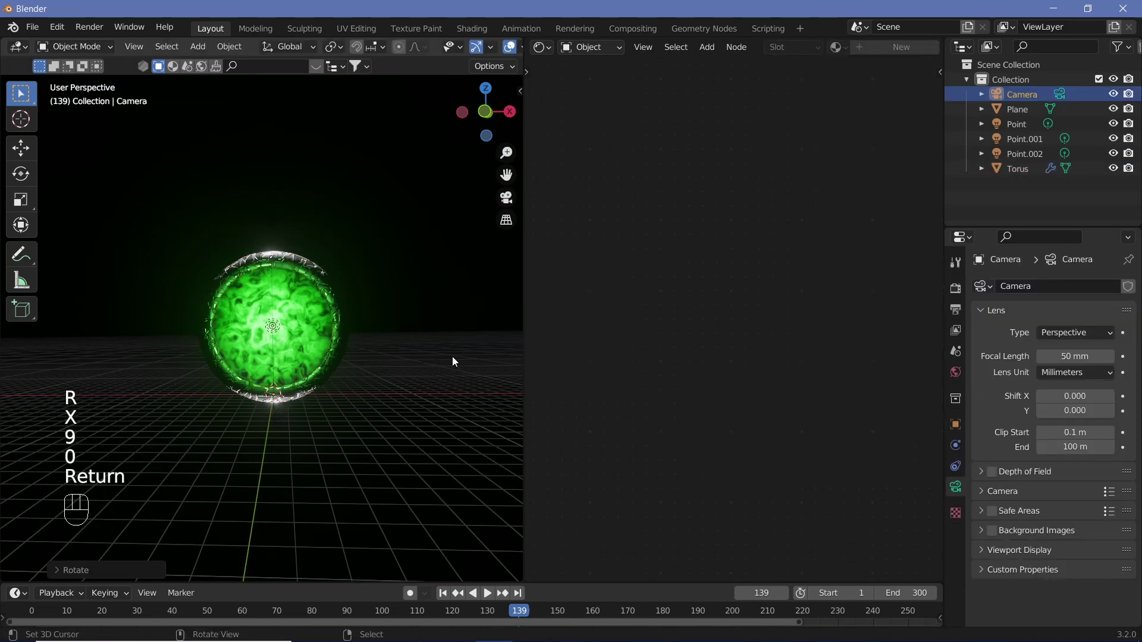
# Move the camera back along Y and up along Z to face the portal, and look through it
pyautogui.press('g')
pyautogui.press('y')
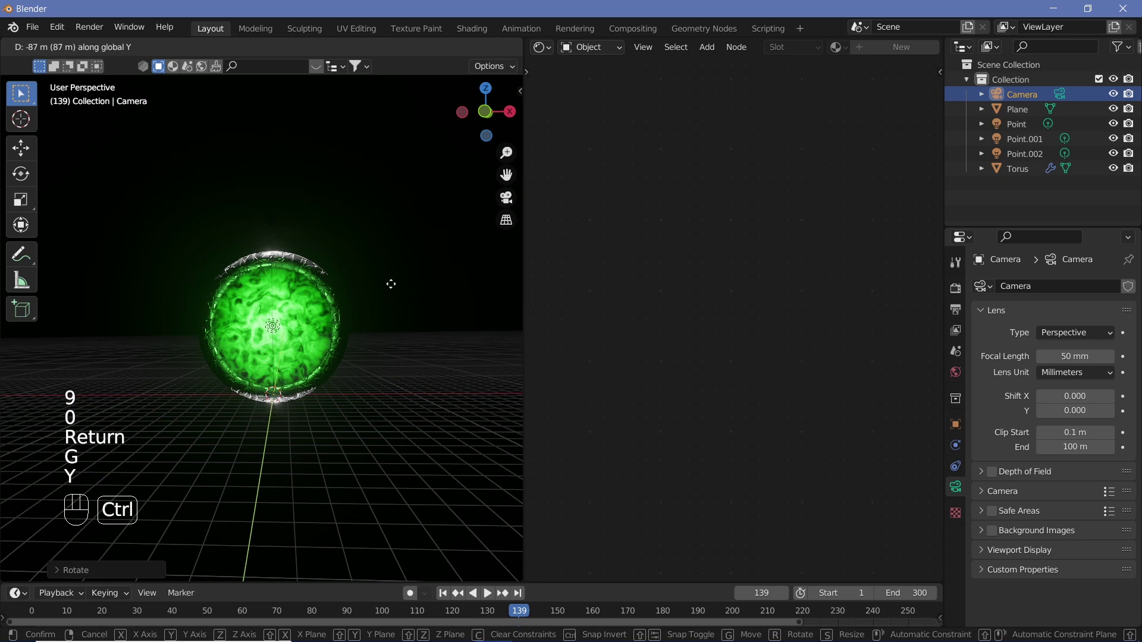
pyautogui.keyDown('ctrl'); pyautogui.click(398, 329); pyautogui.keyUp('ctrl')
pyautogui.press('g')
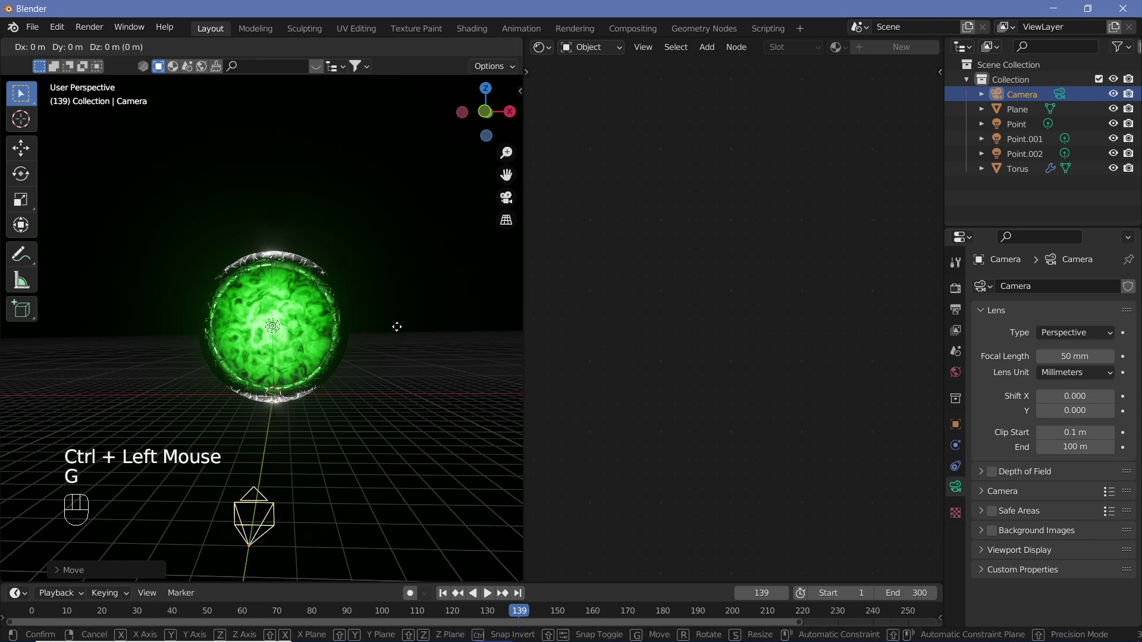
pyautogui.press('z')
pyautogui.keyDown('ctrl'); pyautogui.click(376, 167); pyautogui.keyUp('ctrl')
pyautogui.press('KP_0')
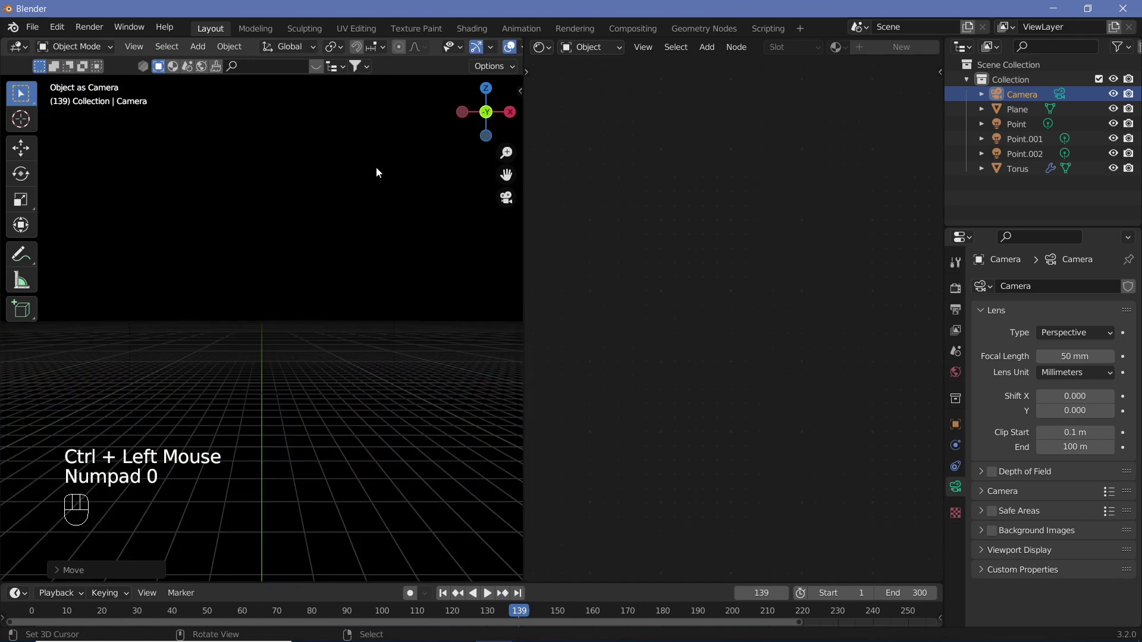
pyautogui.click(290, 370)
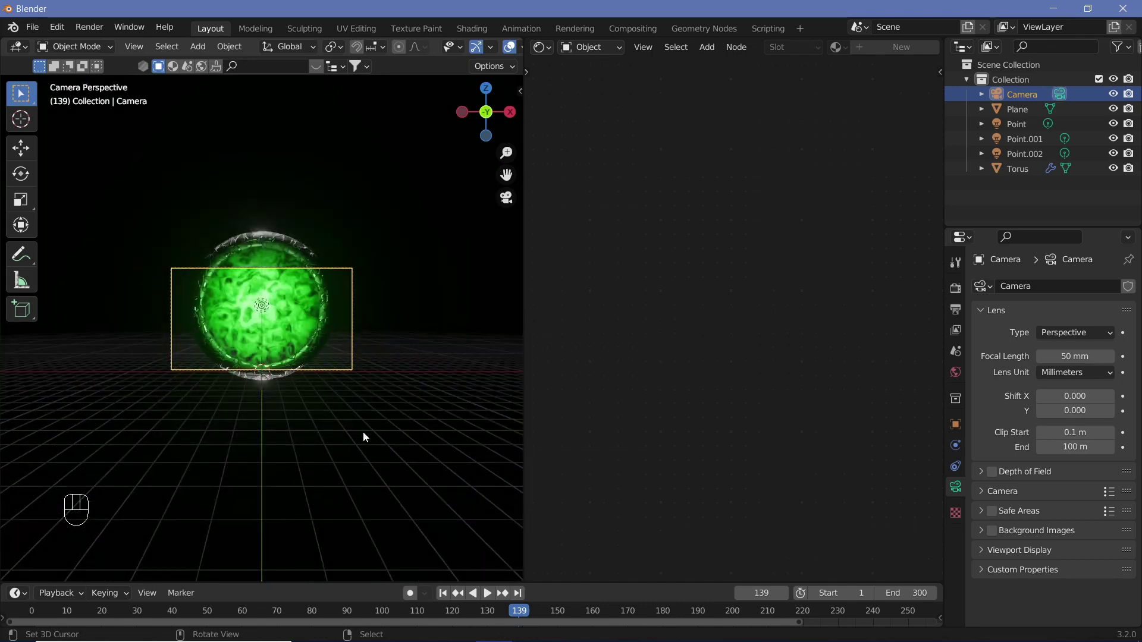
# Set the camera's viewport passepartout to 1.000 and widen the 3D viewport to enlarge the camera view
pyautogui.click(987, 548)
pyautogui.scroll(-2, 1041, 560)
pyautogui.moveTo(1087, 574); pyautogui.dragTo(1125, 574)
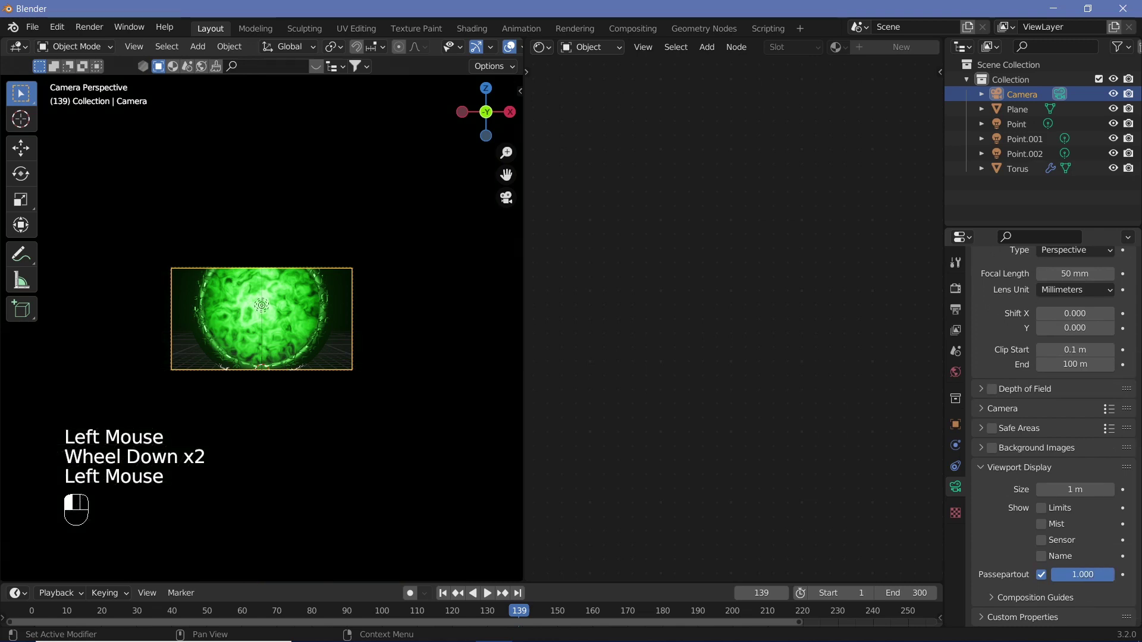
pyautogui.keyDown('ctrl'); pyautogui.moveTo(350, 398); pyautogui.dragTo(311, 269, button='middle'); pyautogui.keyUp('ctrl')
pyautogui.moveTo(523, 350); pyautogui.dragTo(704, 373)
# Move the camera -15 m along Y and 1 m along Z to frame the whole portal, and briefly preview the animation
pyautogui.press('g')
pyautogui.press('y')
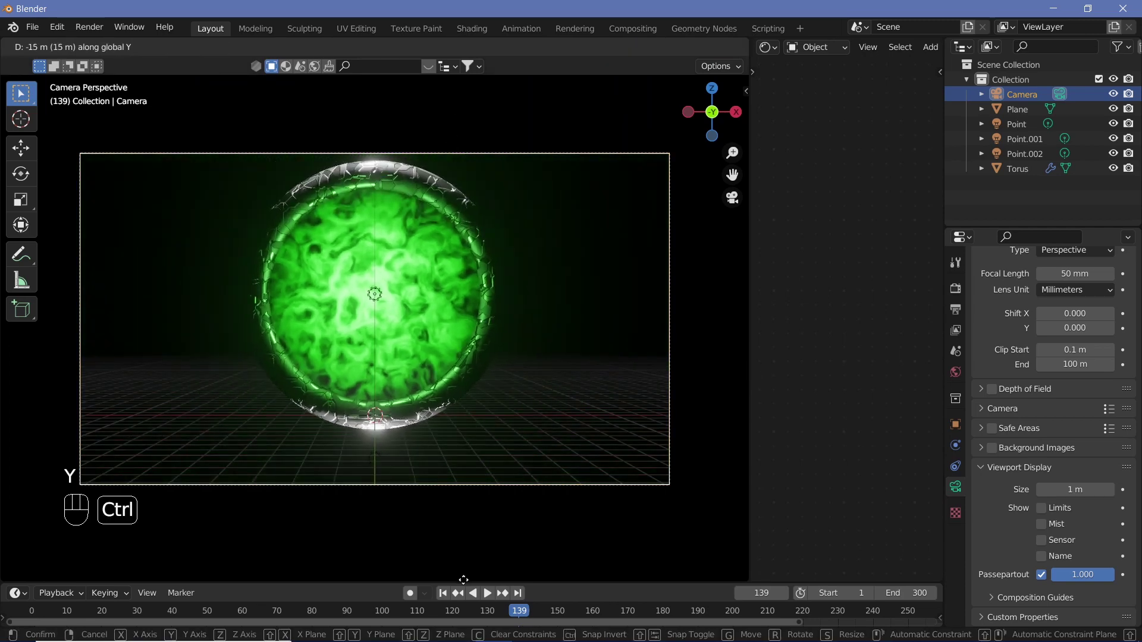
pyautogui.keyDown('ctrl'); pyautogui.click(462, 548); pyautogui.keyUp('ctrl')
pyautogui.press('g')
pyautogui.press('z')
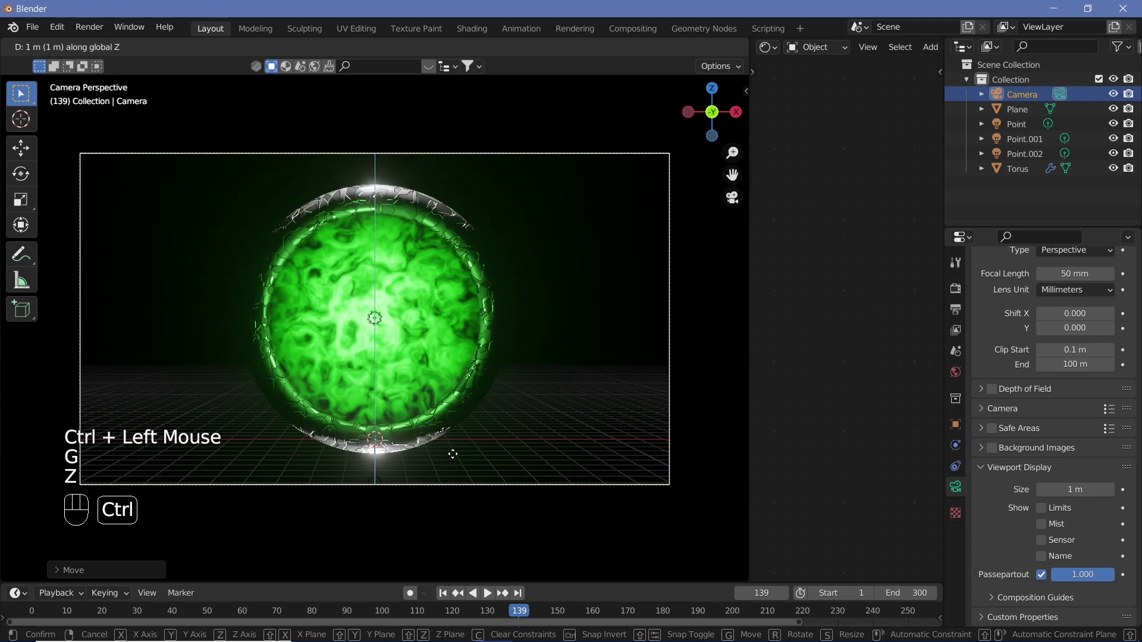
pyautogui.keyDown('ctrl'); pyautogui.click(513, 419); pyautogui.keyUp('ctrl')
pyautogui.hotkey('shift', 'space')
pyautogui.hotkey('shift', 'space')
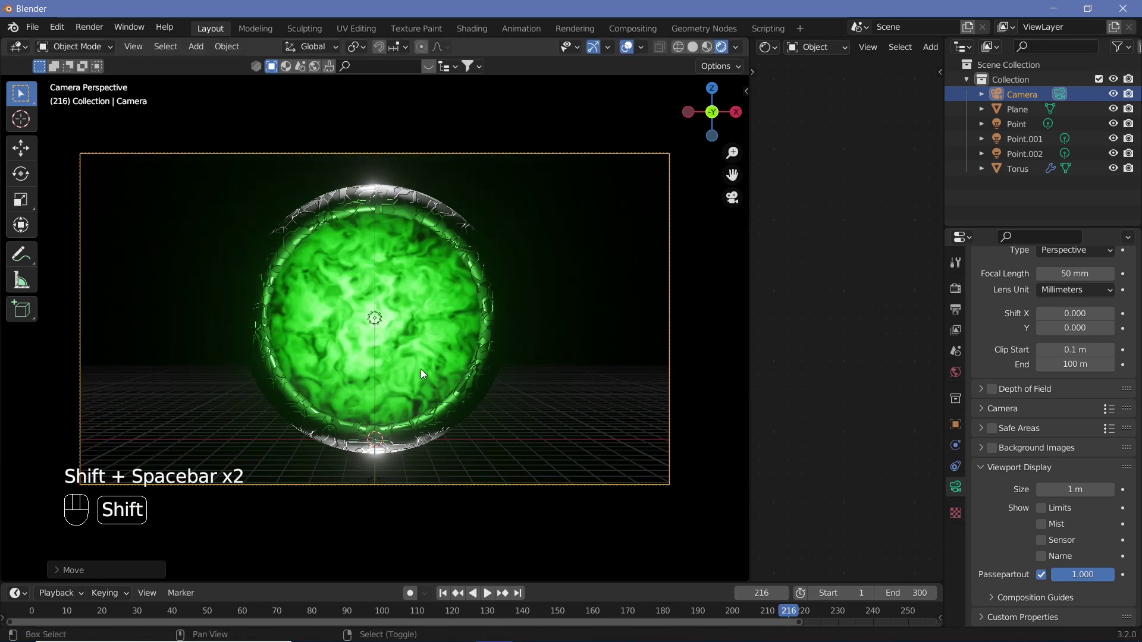
# Set the power of the green point light at the portal's center to 1000 W
pyautogui.click(375, 320)
pyautogui.moveTo(1073, 387); pyautogui.dragTo(1094, 386)
pyautogui.click(1073, 387)
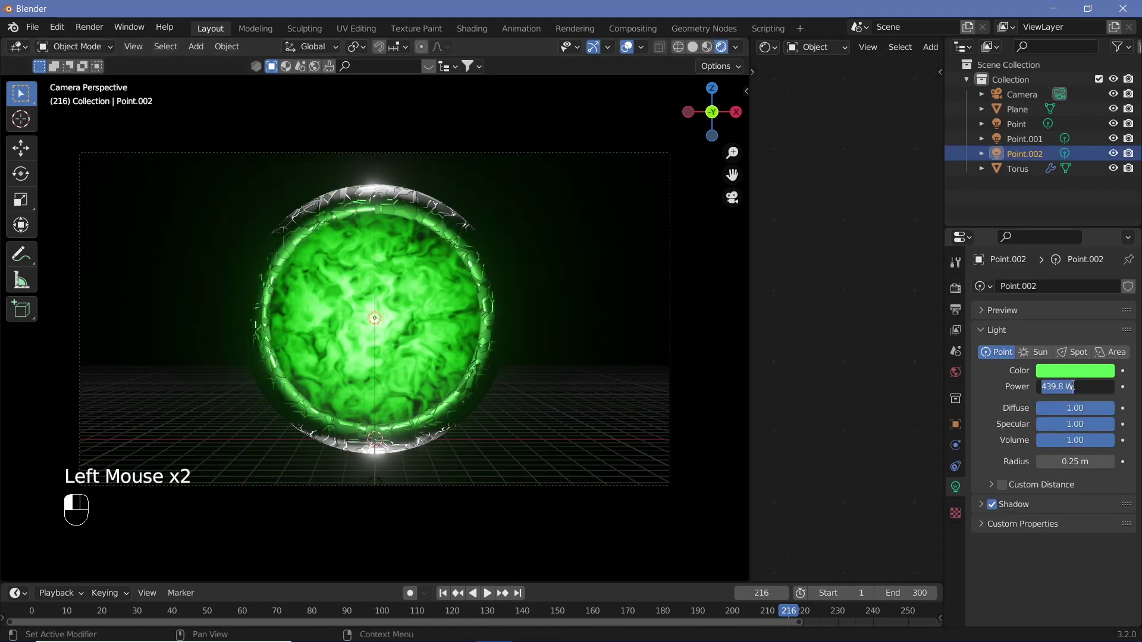
pyautogui.write('800')
pyautogui.press('Return')
pyautogui.click(1073, 384)
pyautogui.write('1000')
pyautogui.press('Return')
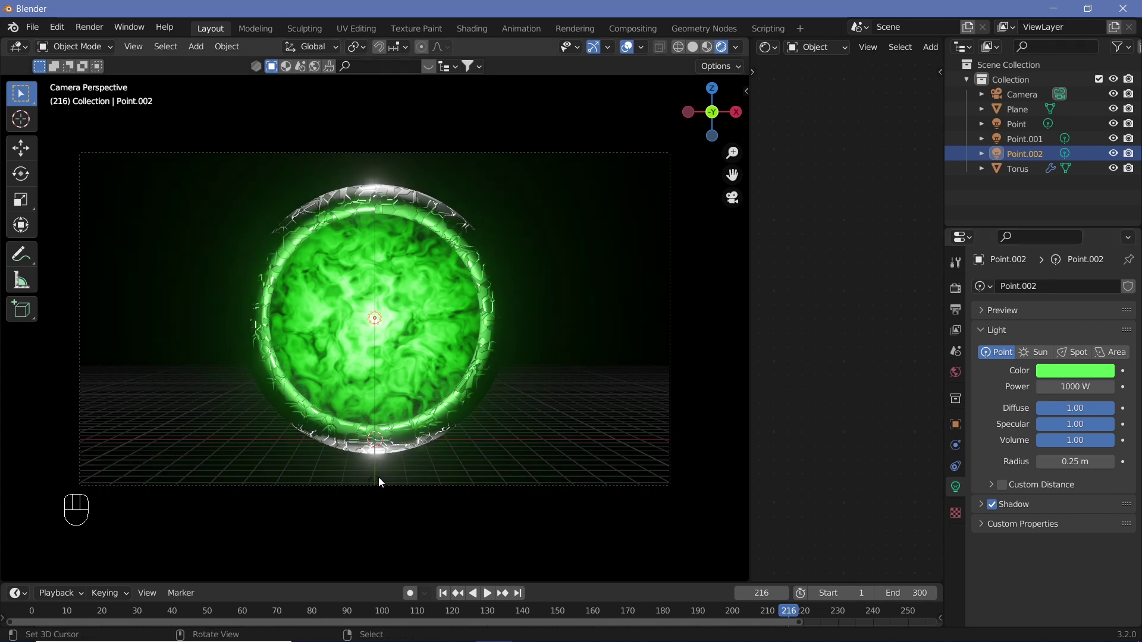
# Try to move both white point lights about 0.7 m along negative Y to light the front of the torus
pyautogui.rightClick(379, 477)
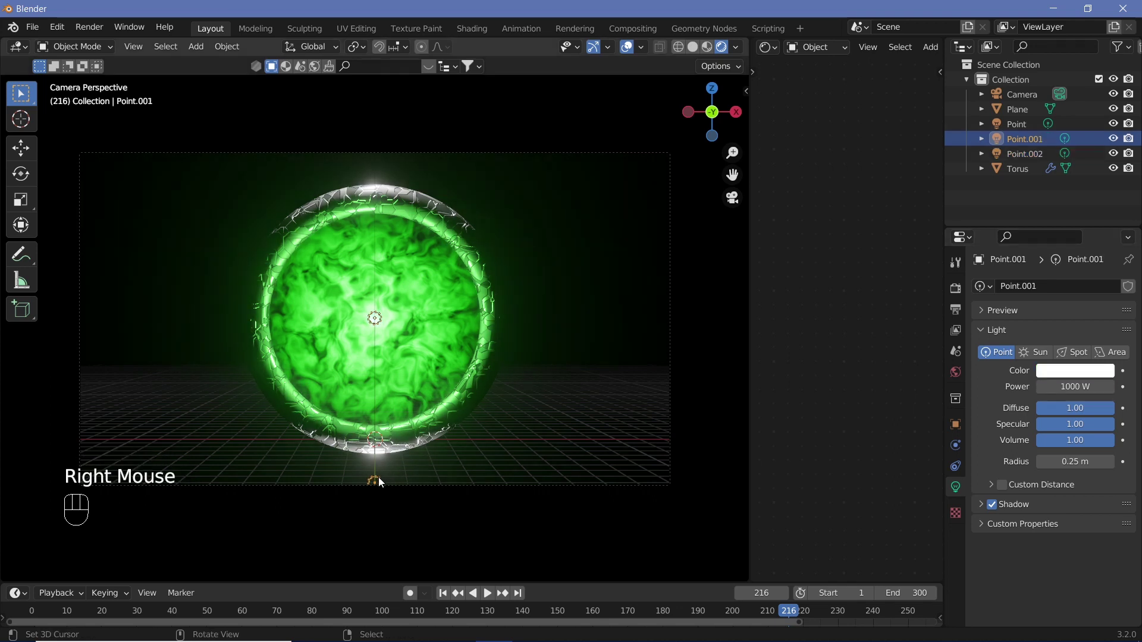
pyautogui.keyDown('shift'); pyautogui.click(1021, 122); pyautogui.keyUp('shift')
pyautogui.press('g')
pyautogui.press('y')
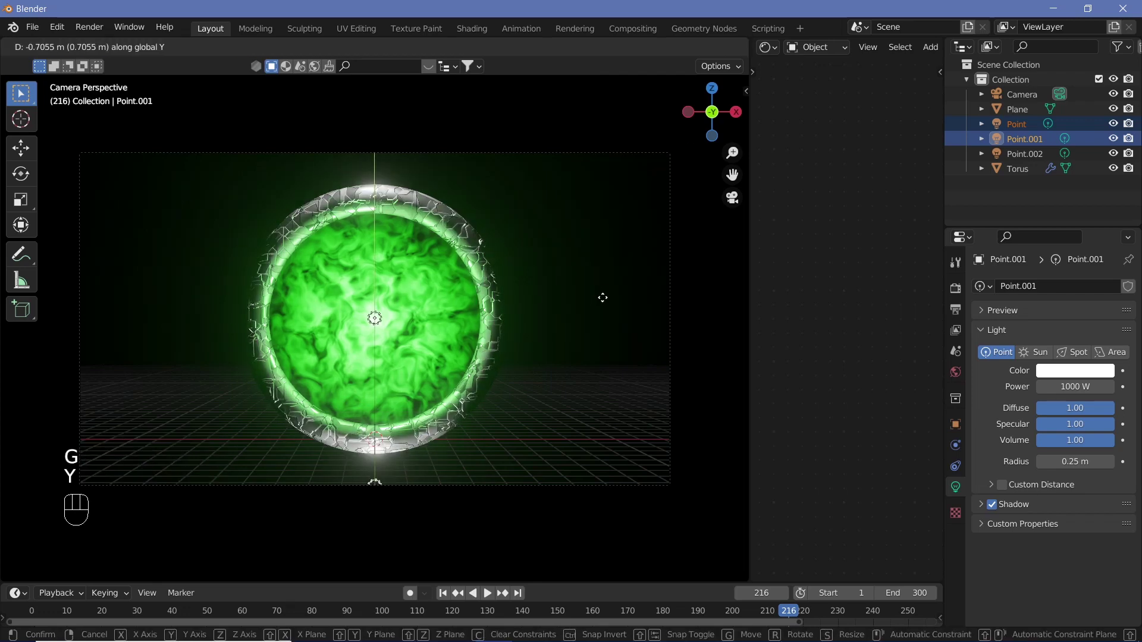
# Play and pause the animation through the camera to review the lit portal in motion
pyautogui.press('shift')
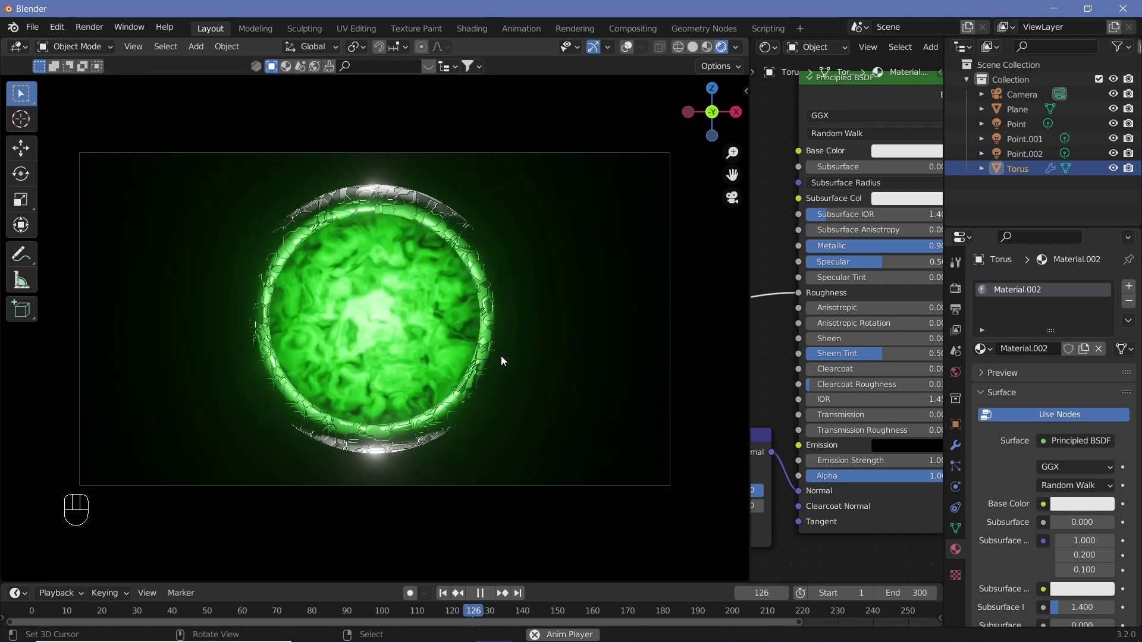
pyautogui.hotkey('shift', 'space')
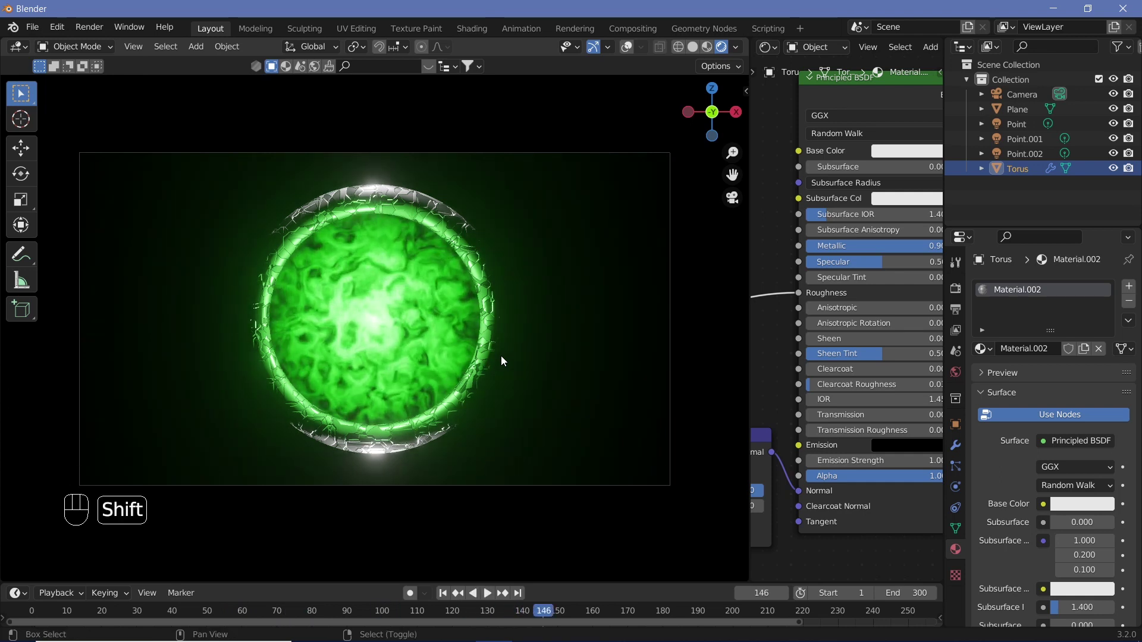
pyautogui.hotkey('shift', 'space')
pyautogui.hotkey('shift', 'space')
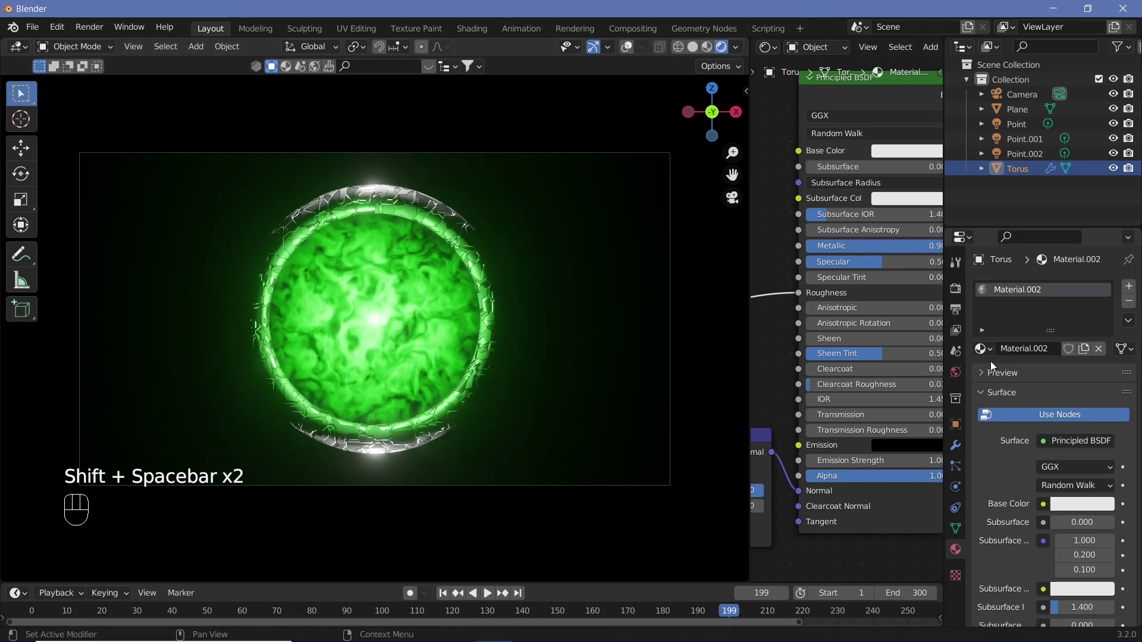
# Set the scene's render output path to // in place of the temporary folder
pyautogui.click(954, 310)
pyautogui.scroll(-2, 1046, 529)
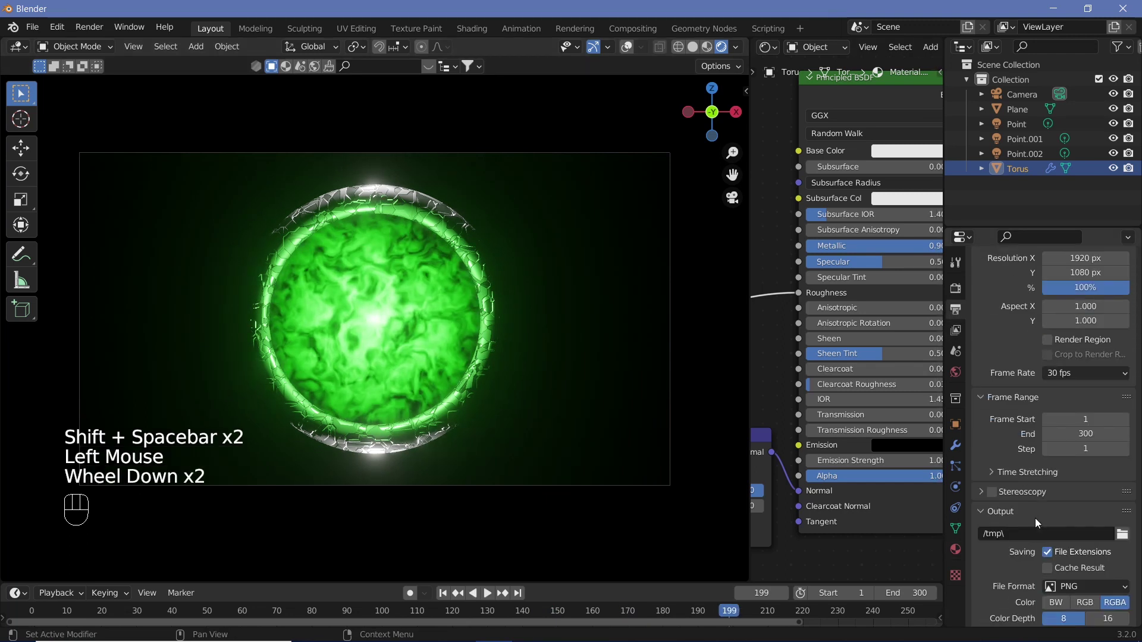
pyautogui.click(1030, 530)
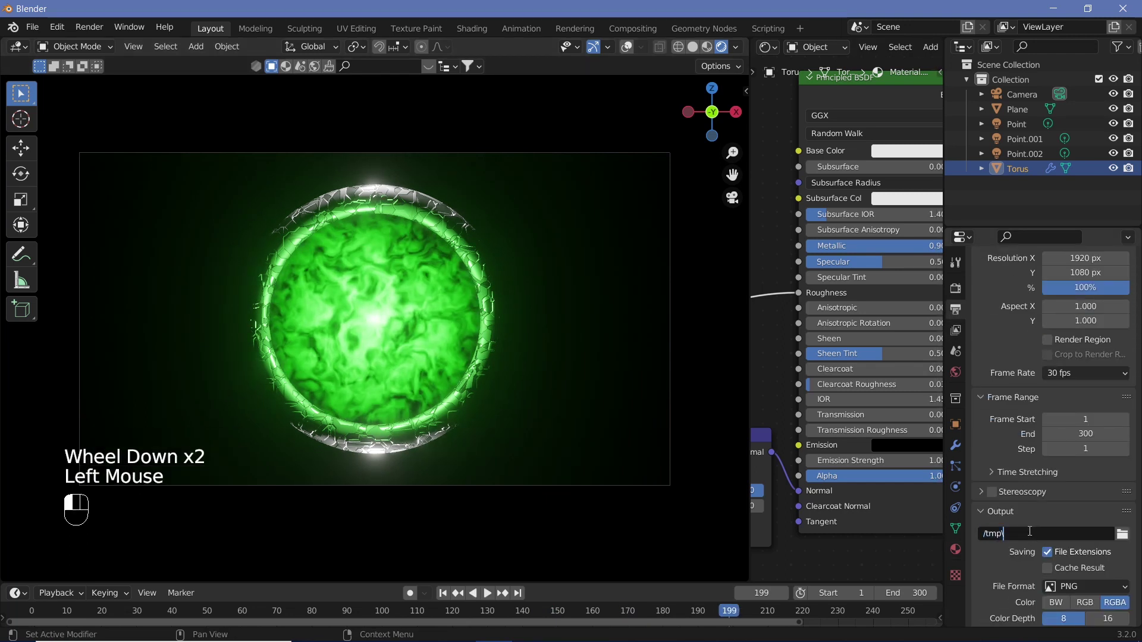
pyautogui.press('BackSpace')
pyautogui.press('BackSpace')
pyautogui.press('BackSpace')
pyautogui.press('BackSpace')
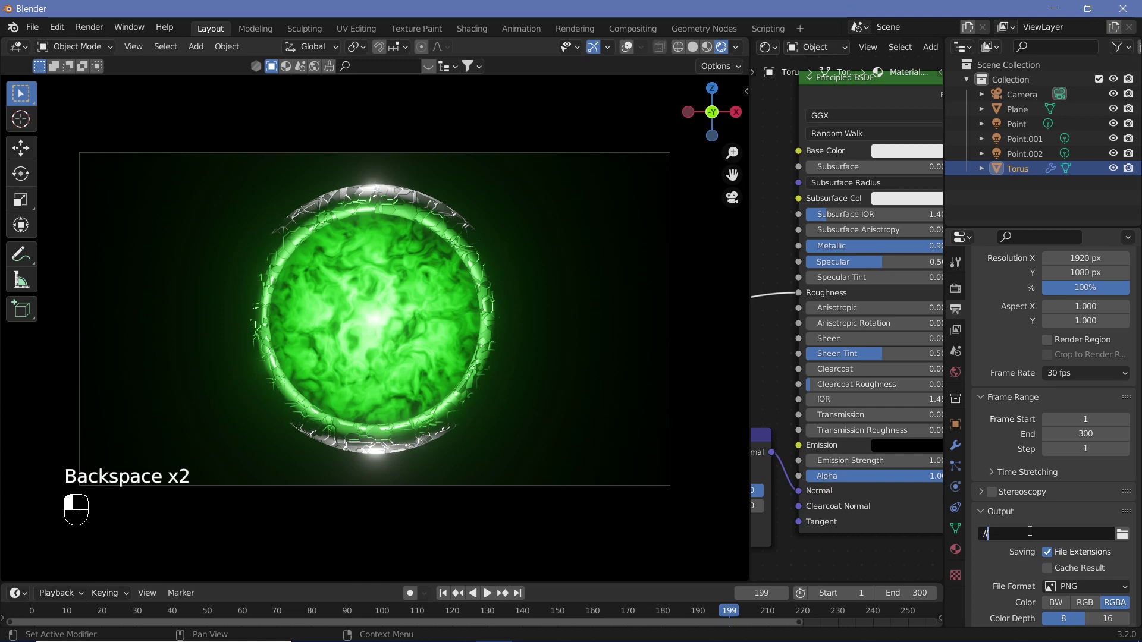
pyautogui.click(1031, 519)
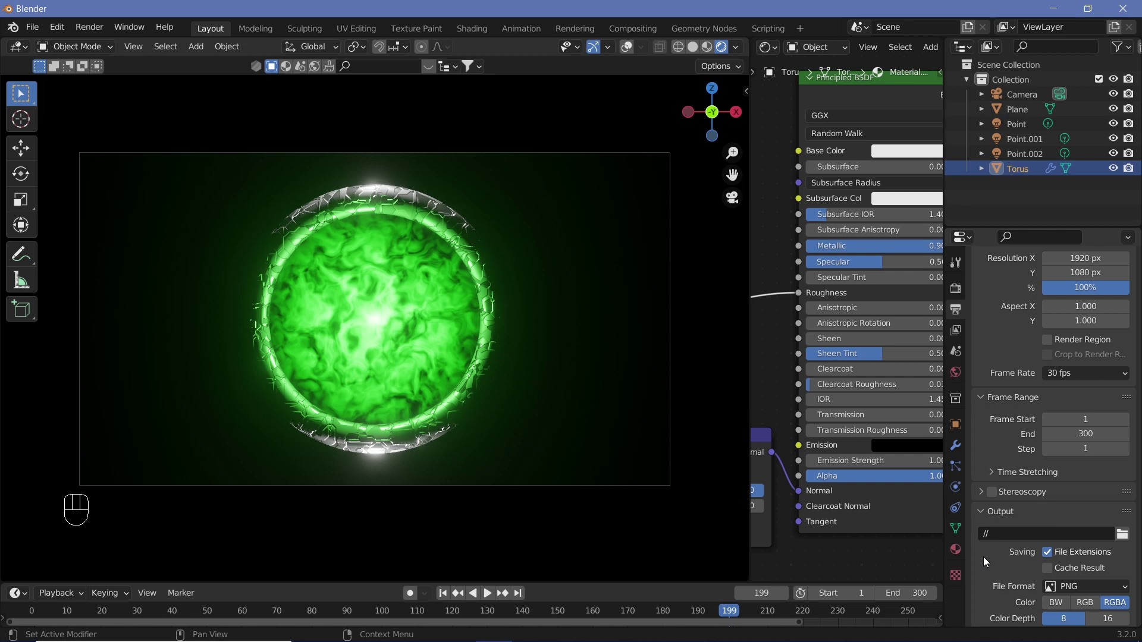
# Set the output file format to FFmpeg Video and expand its encoding settings
pyautogui.scroll(-2, 1040, 530)
pyautogui.click(1064, 538)
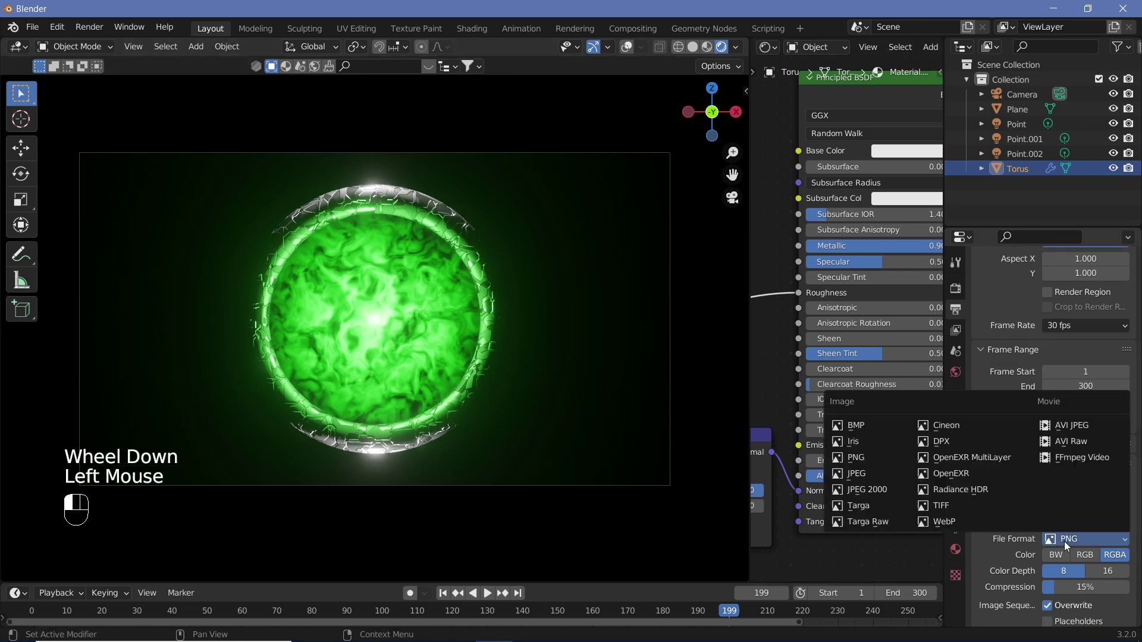
pyautogui.click(1050, 457)
pyautogui.scroll(-2, 1001, 520)
pyautogui.click(1001, 521)
pyautogui.scroll(-2, 1013, 558)
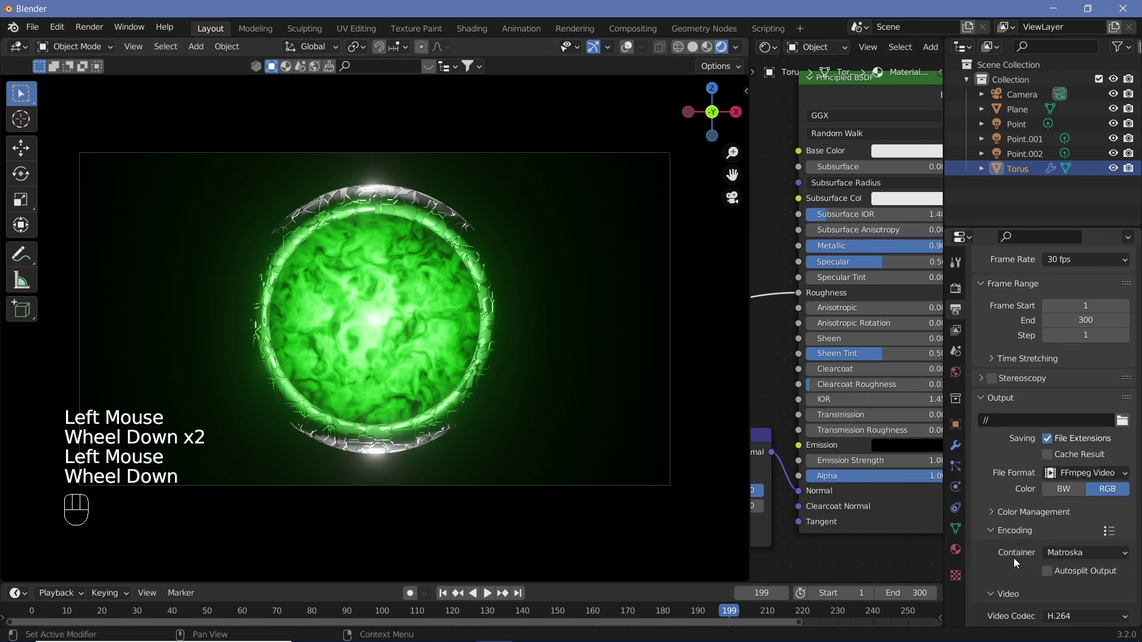
# Set the video encoding's output quality to Perceptually Lossless
pyautogui.click(1084, 507)
pyautogui.scroll(-2, 1002, 555)
pyautogui.click(1069, 515)
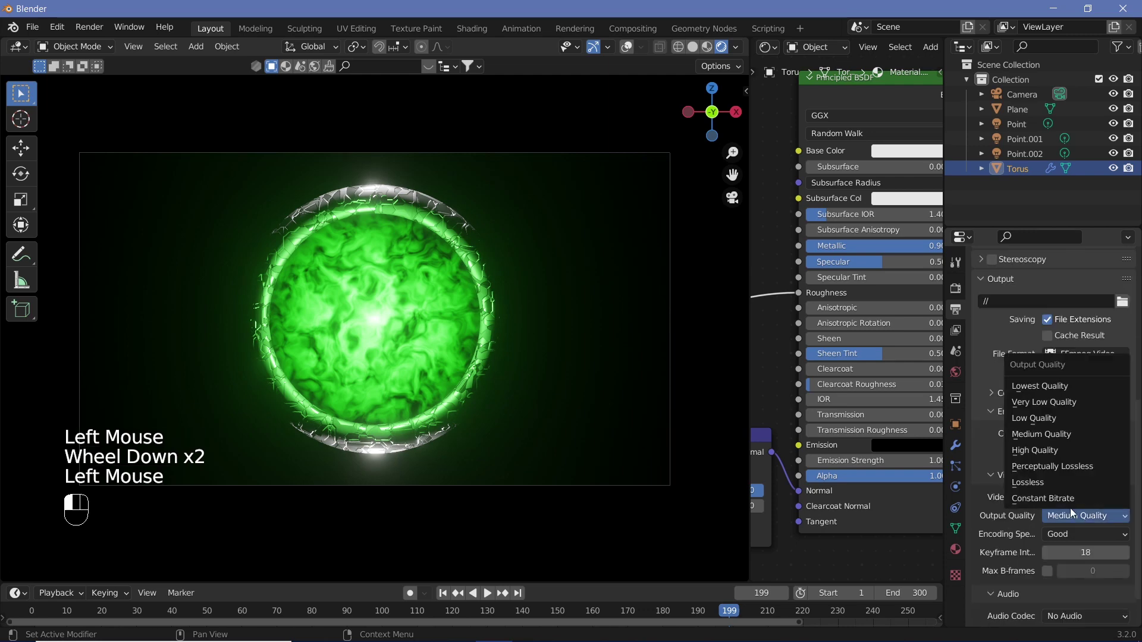
pyautogui.click(1044, 466)
# Render the full portal animation to the output video
pyautogui.scroll(6, 1026, 579)
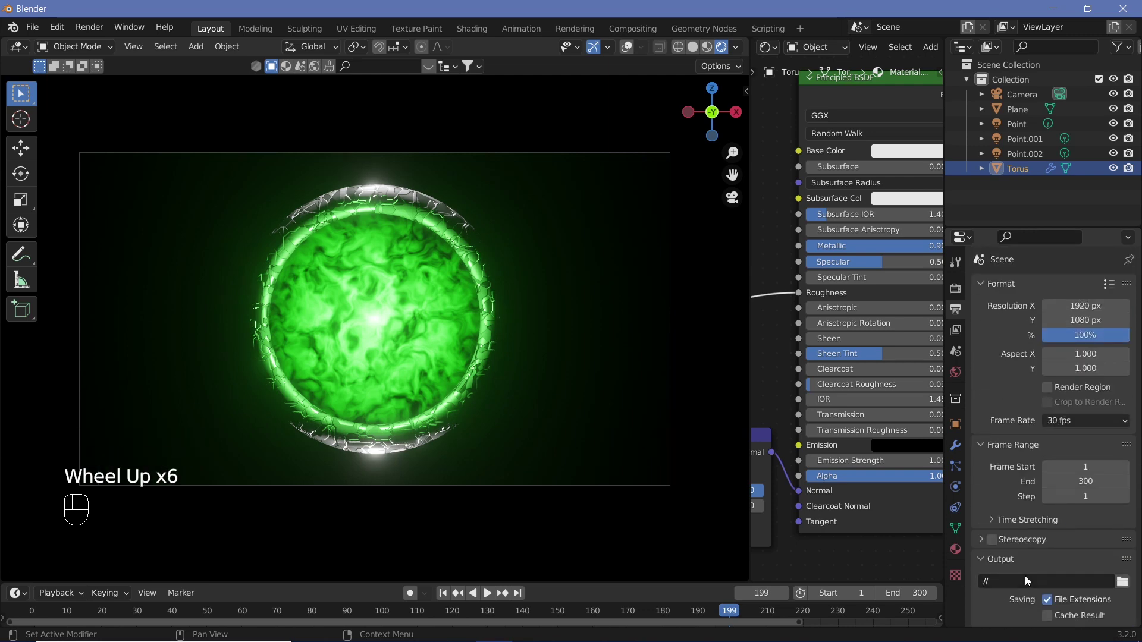
pyautogui.click(89, 26)
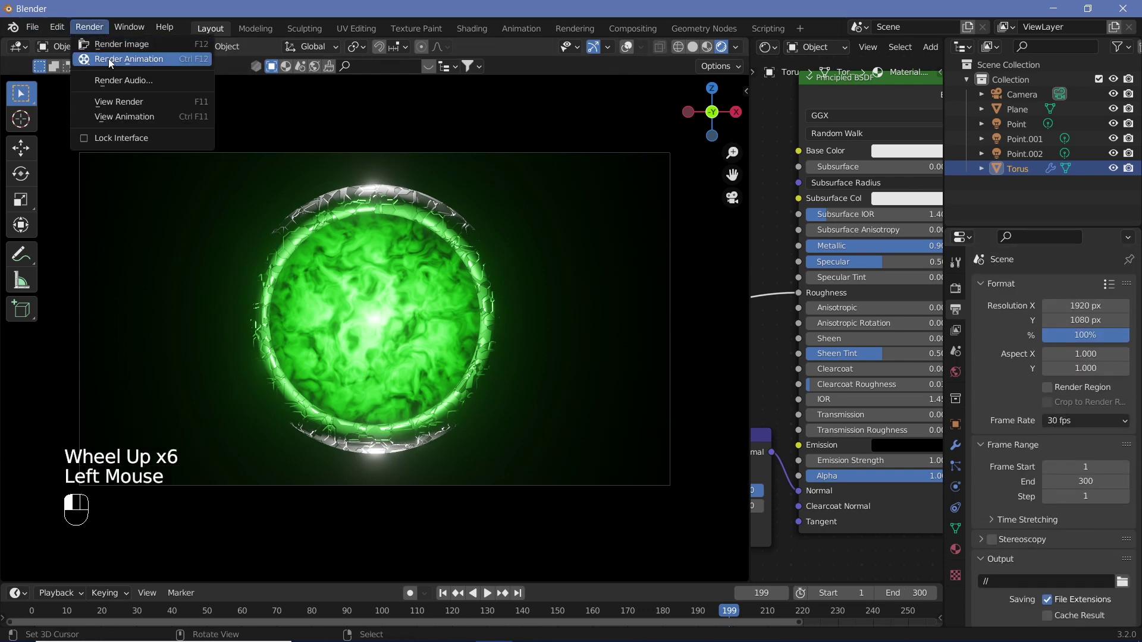
pyautogui.click(108, 58)
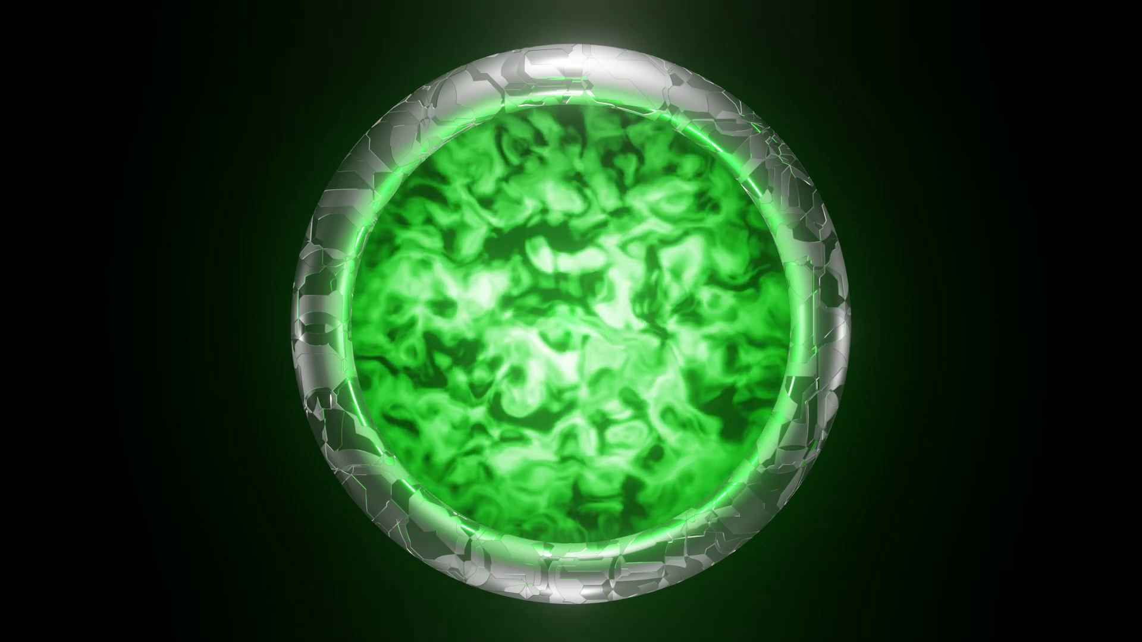